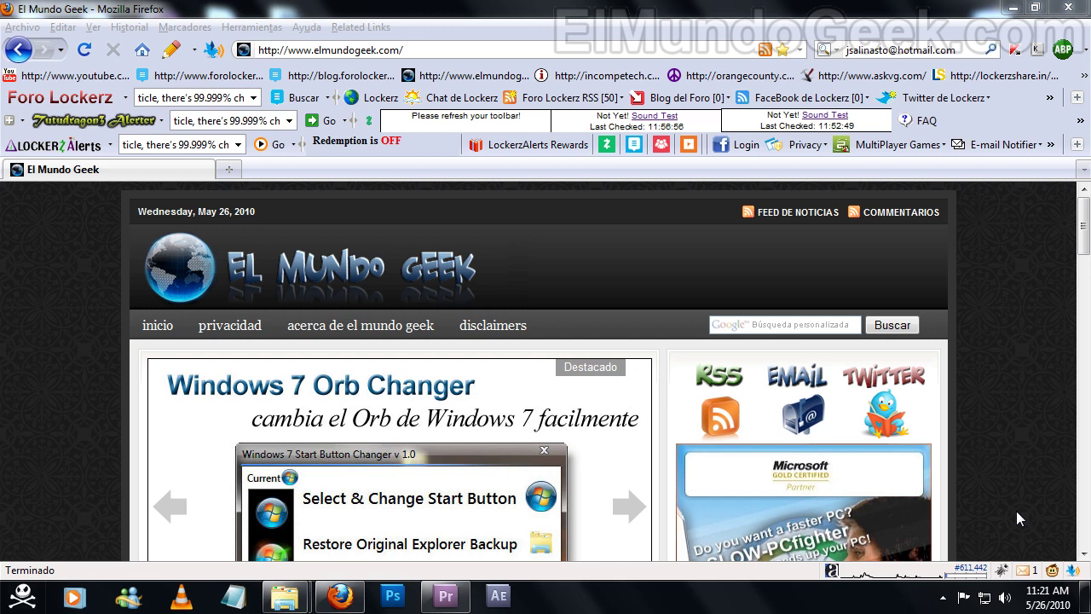
Bring Adobe Premiere Pro CS5 to the front to show its Welcome screen
click(433, 605)
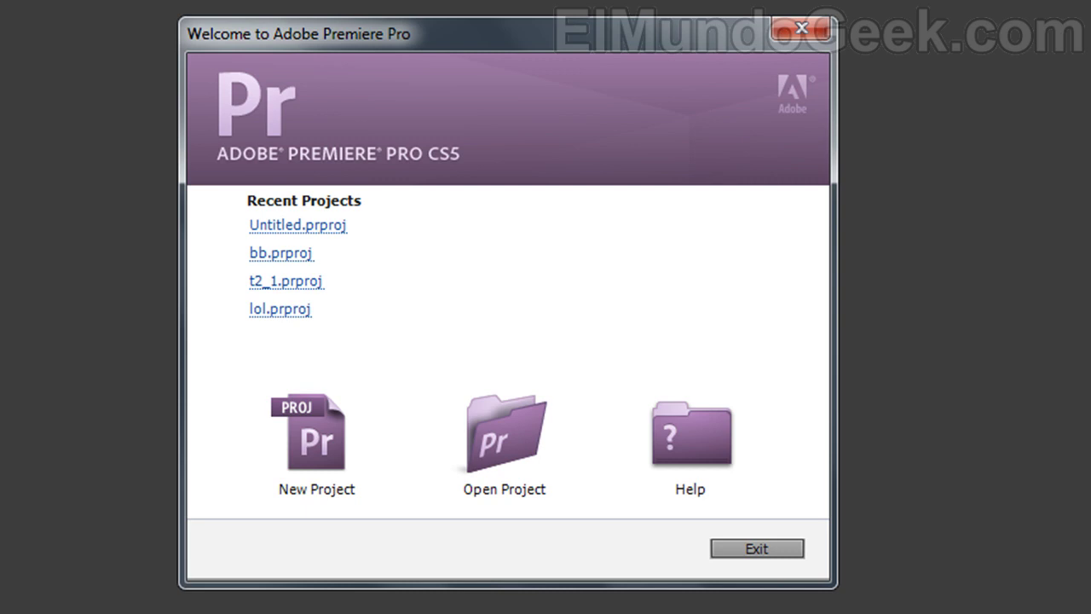
click(363, 27)
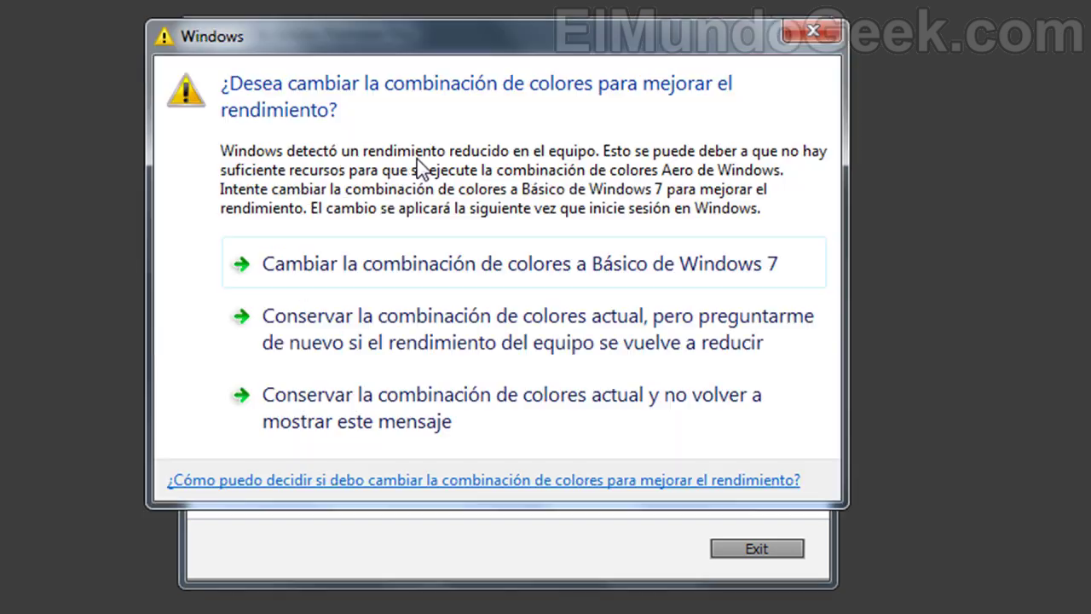
click(816, 34)
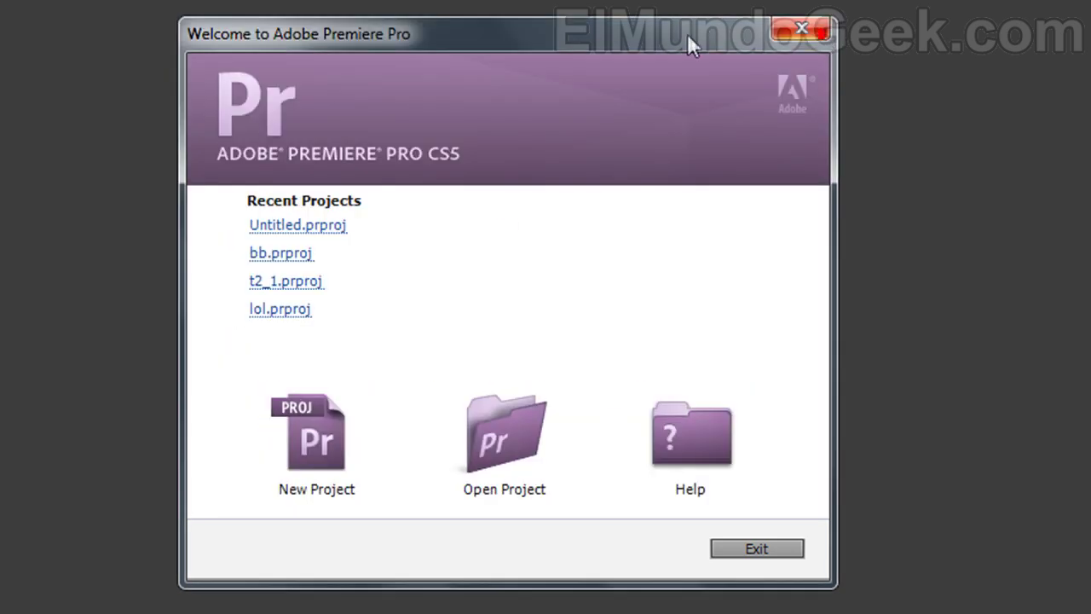
drag(498, 28, 519, 27)
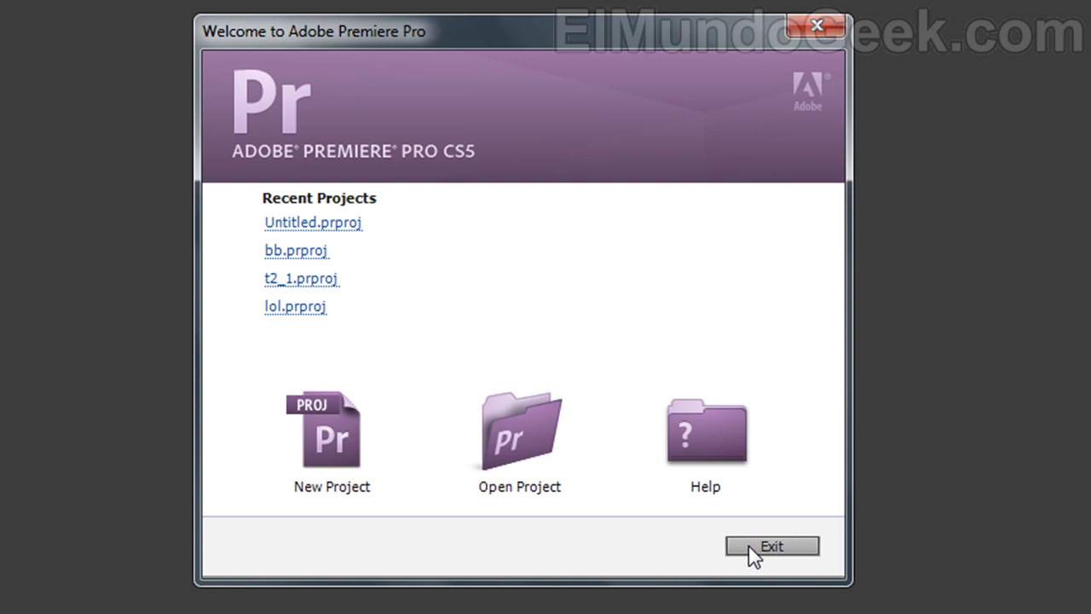
Create a new project named 'Tutorial', keeping the default project location
click(335, 402)
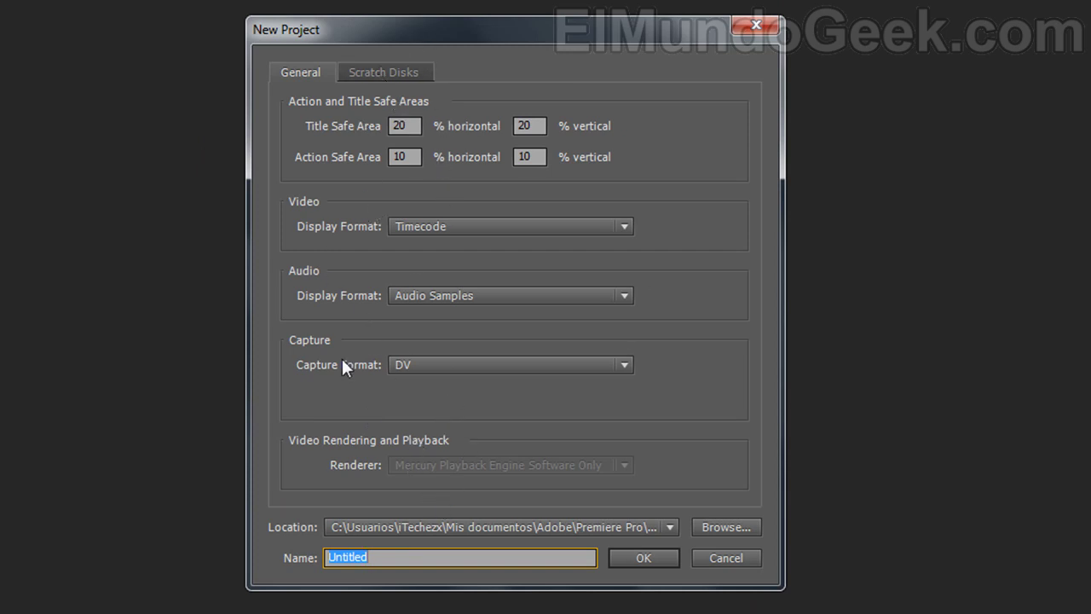
click(369, 68)
click(325, 70)
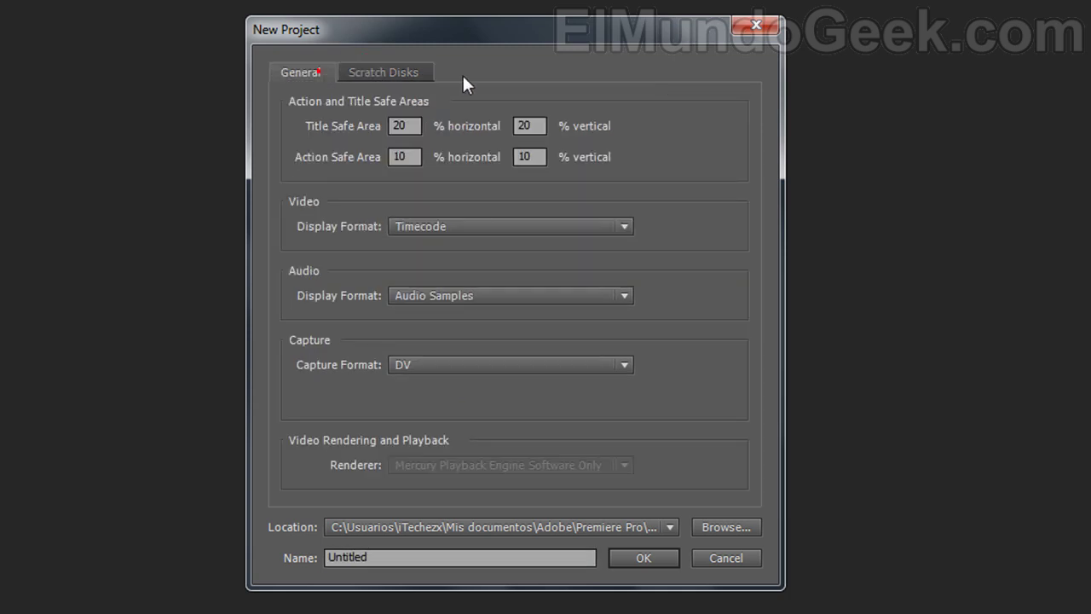
double_click(390, 564)
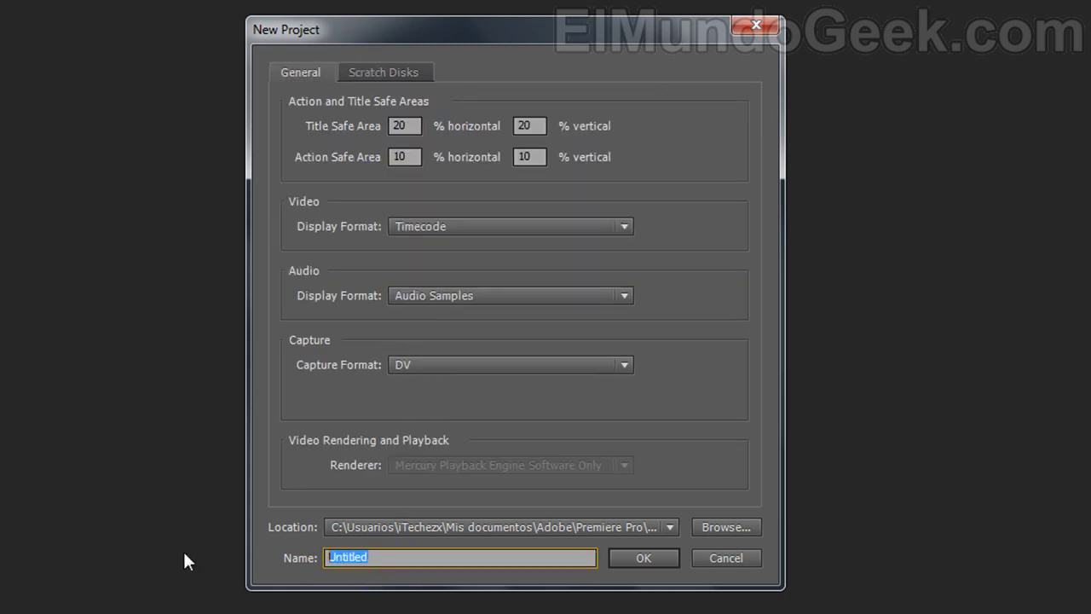
text(Tutorial)
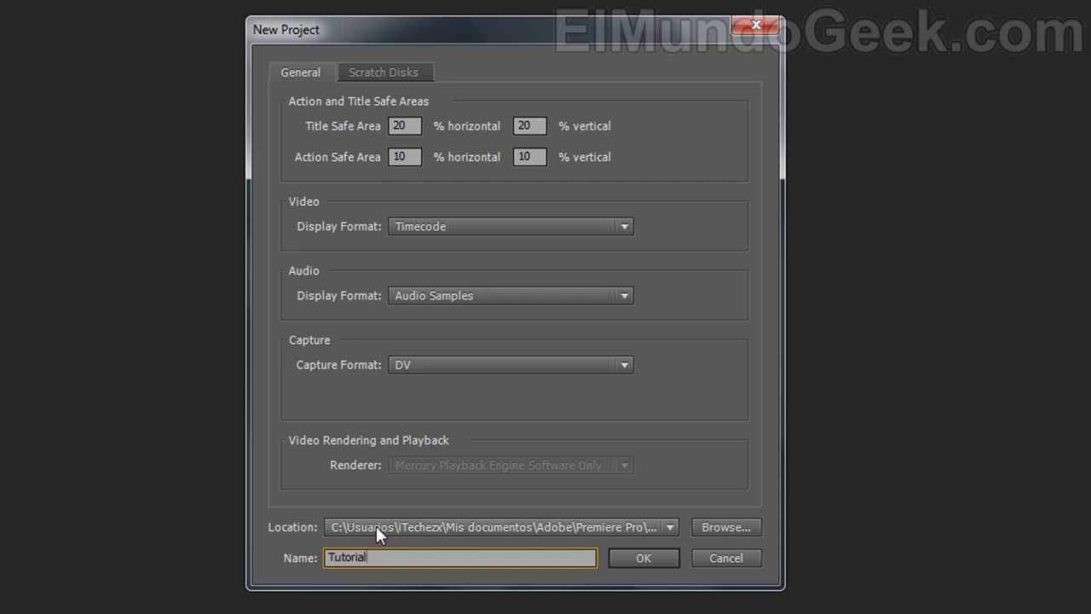
click(712, 528)
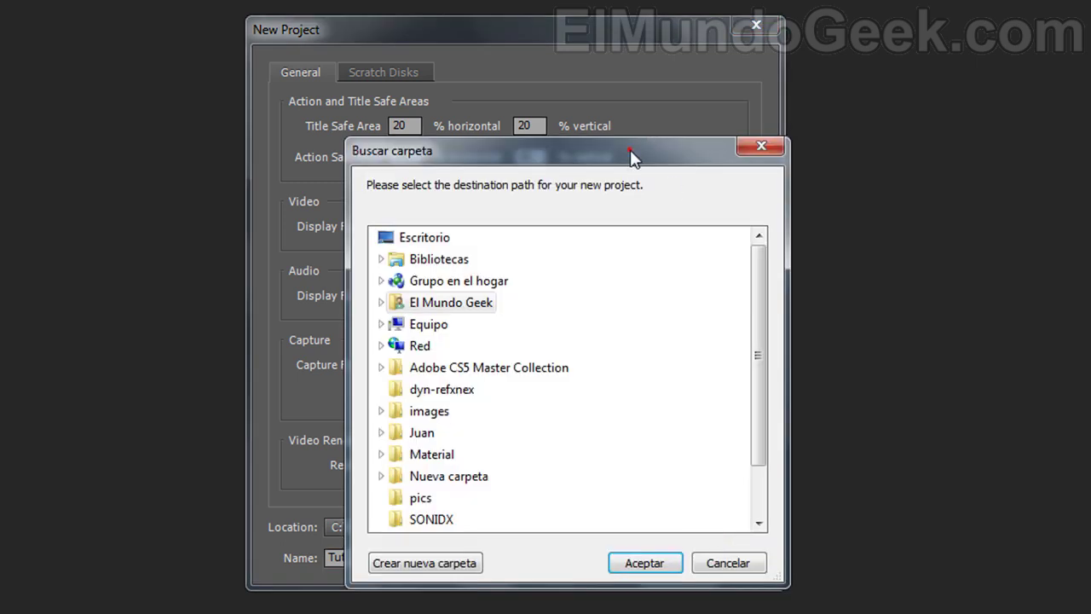
drag(633, 158, 568, 100)
click(648, 502)
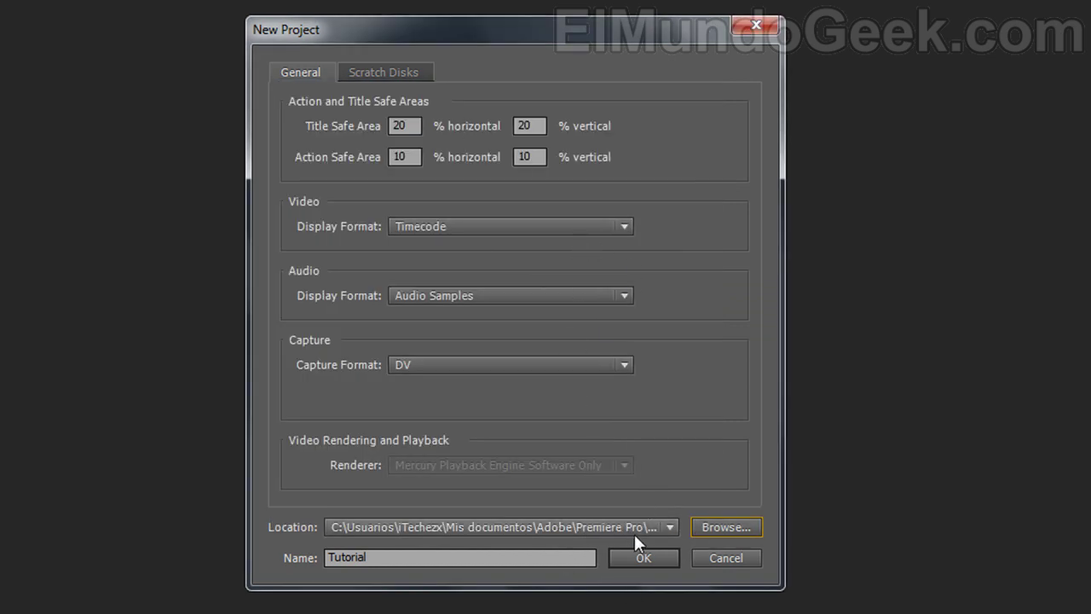
click(626, 556)
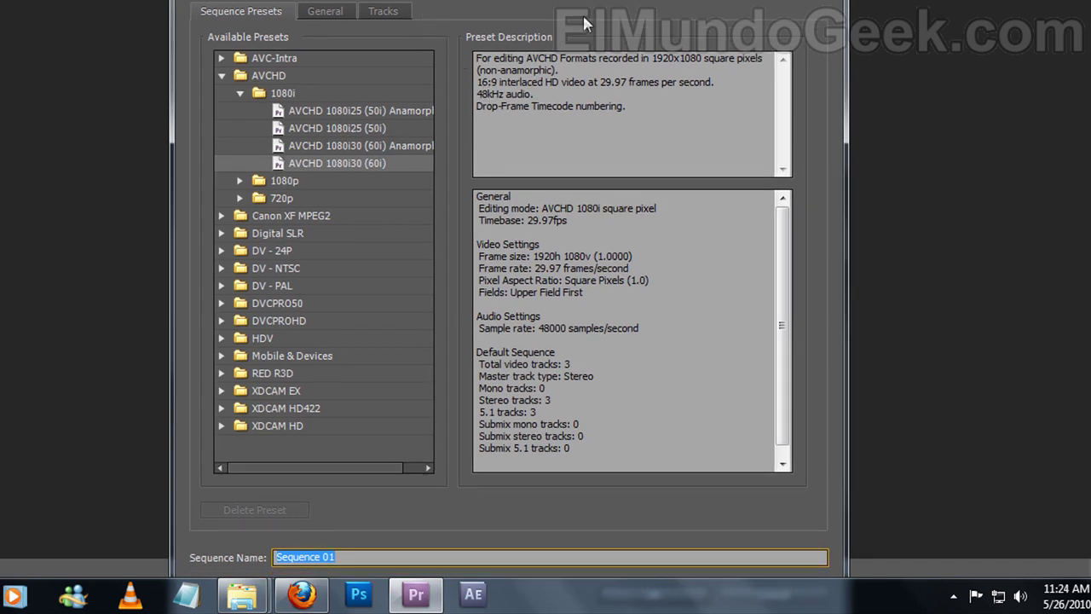
Collapse the 1080i and AVCHD preset folders in the Sequence Presets list
click(239, 93)
click(221, 75)
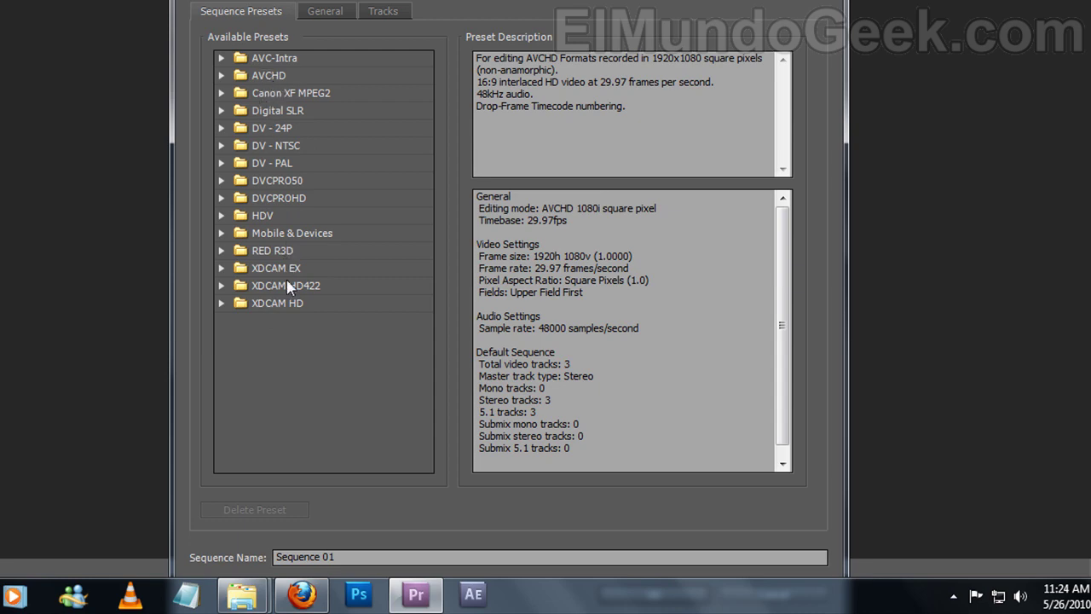
In a new Firefox tab, search Google for 'canon hfs11'
mouse_move(249, 597)
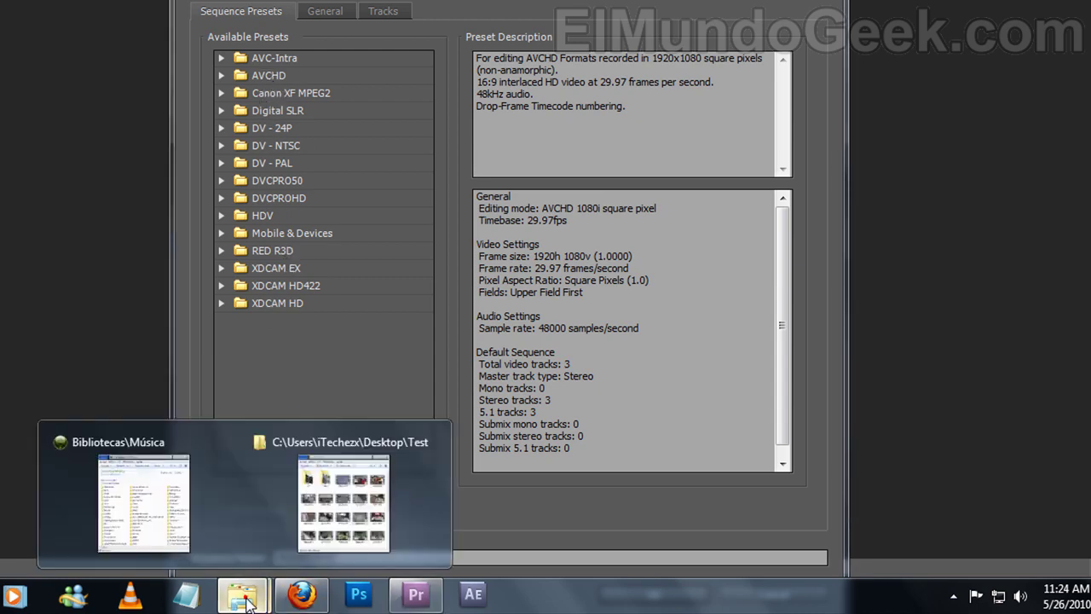
click(301, 595)
key(ctrl+t)
click(88, 6)
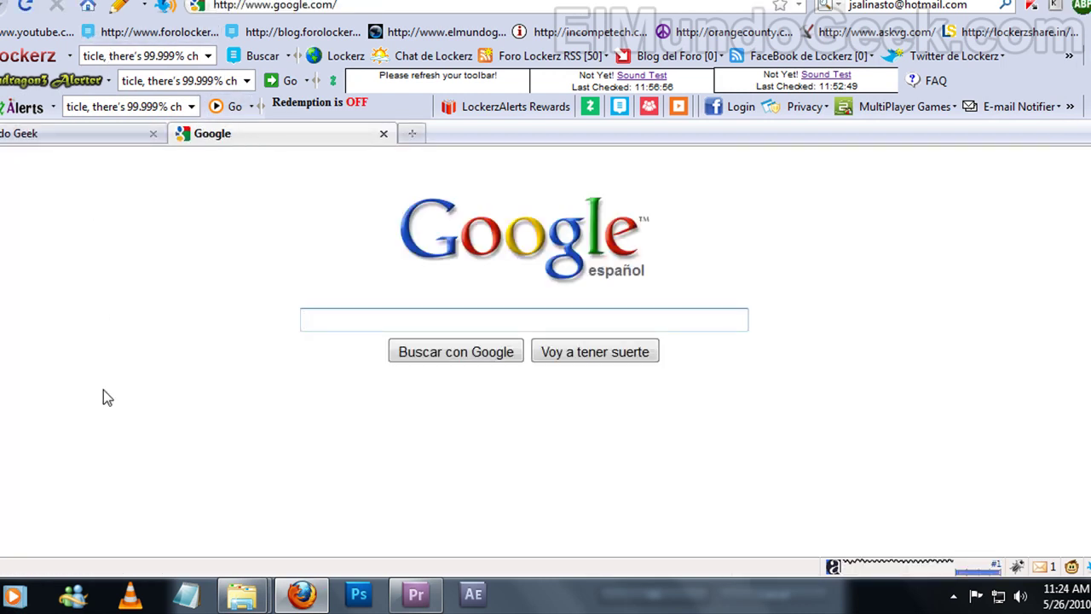
text(h)
key(BackSpace)
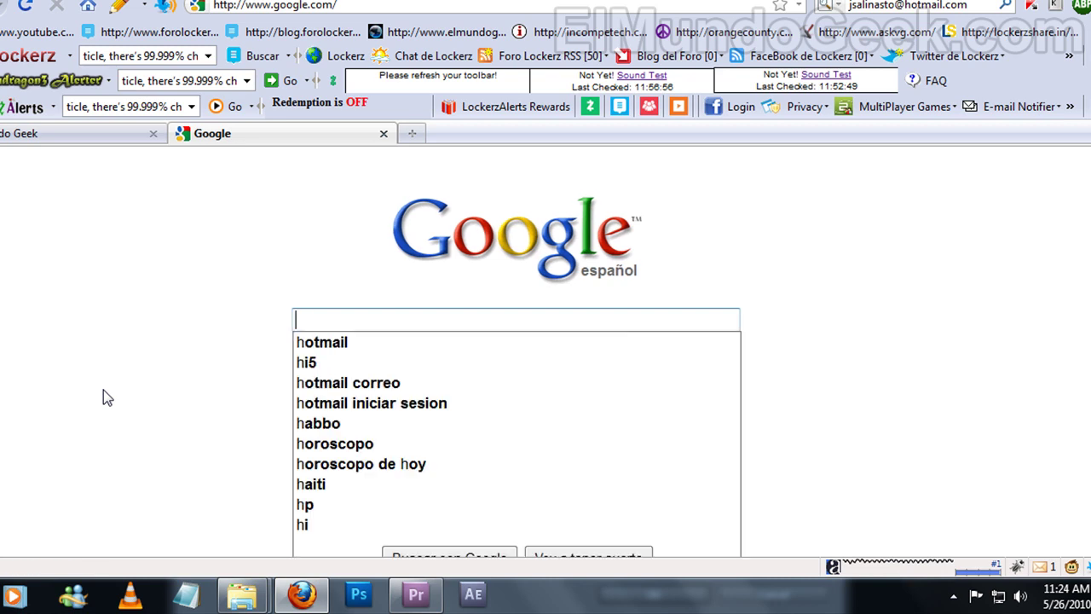
text(canon )
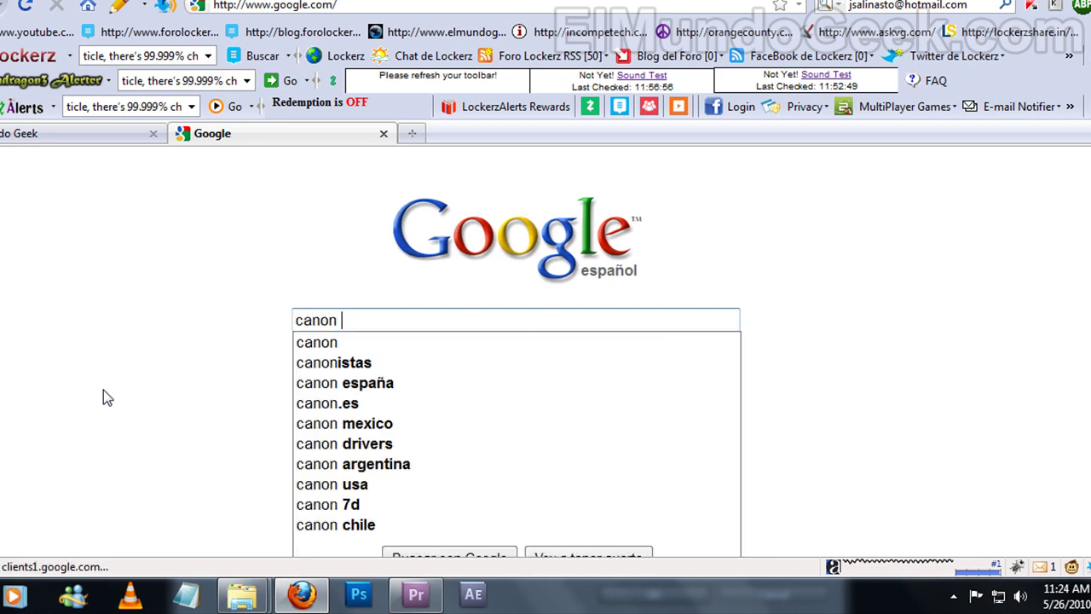
text(hfs11)
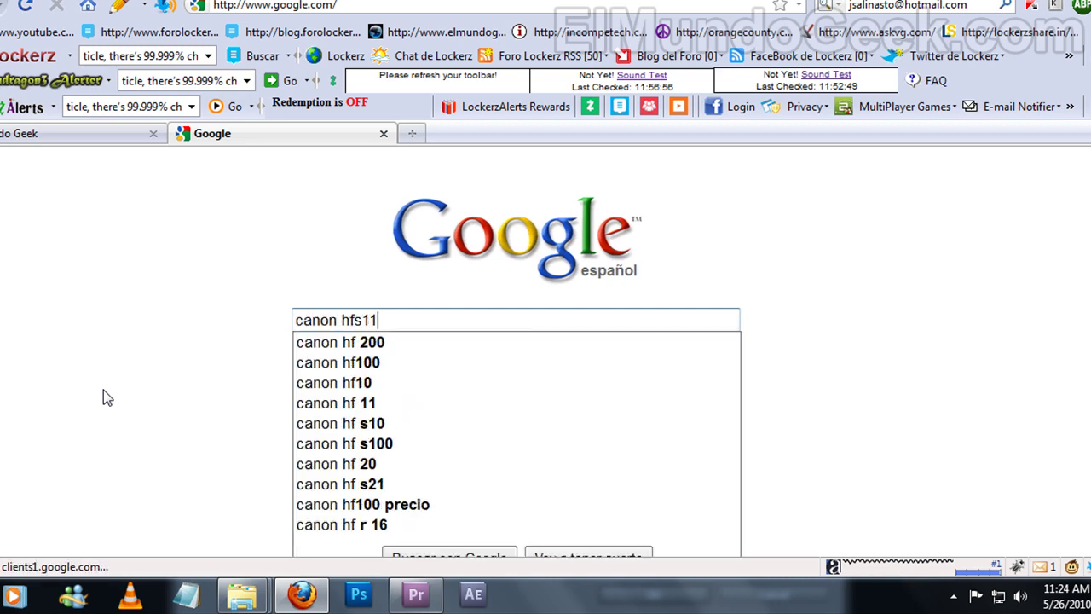
key(Return)
Open the Canon HFS11 image result and view hfs11.jpg at full size
click(24, 158)
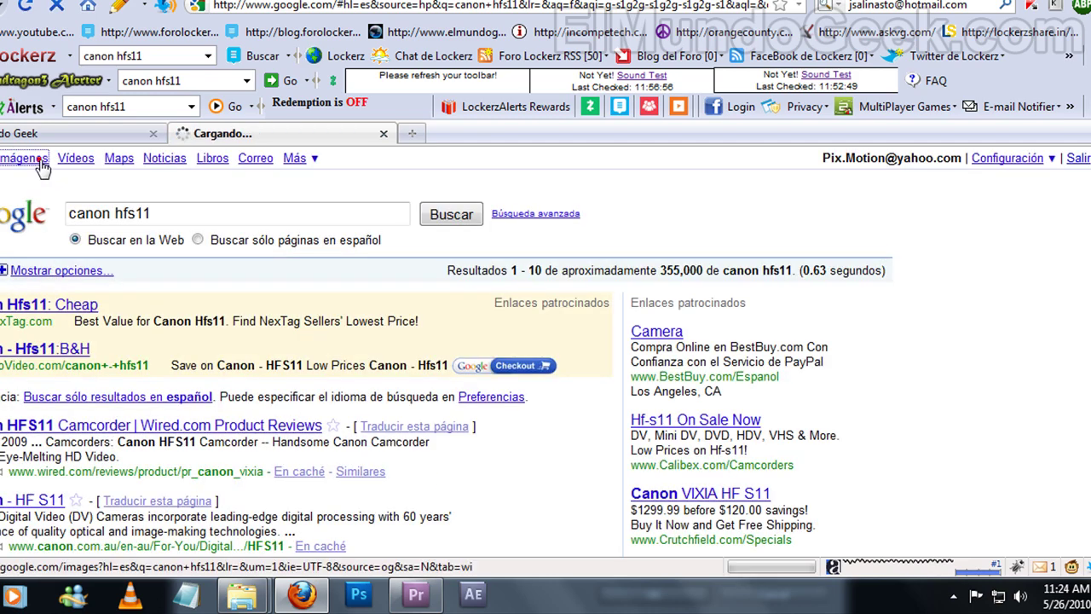
scroll(254, 296, down, 2)
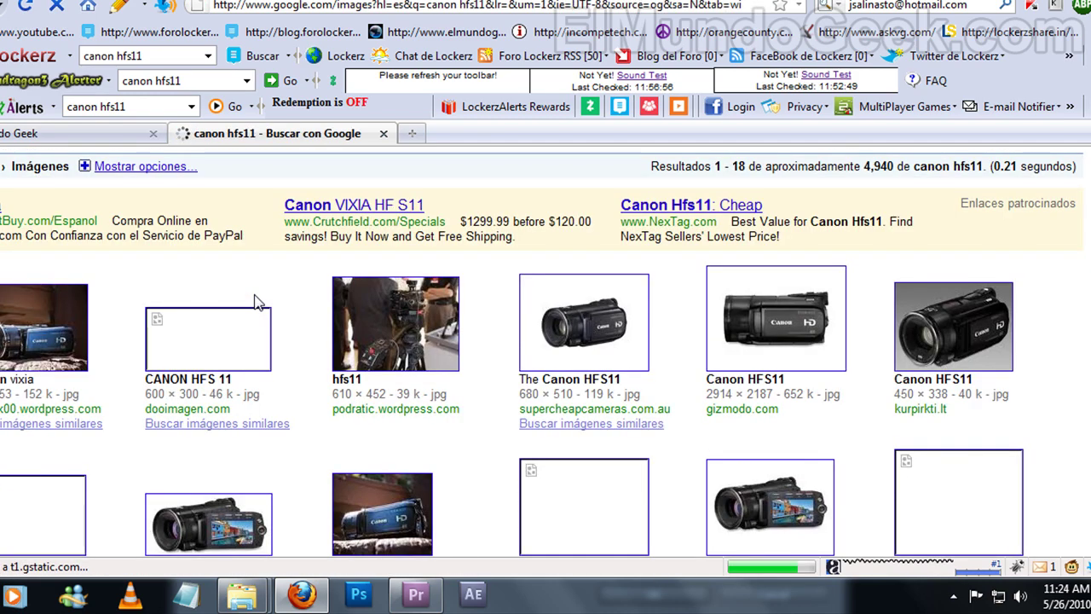
click(595, 324)
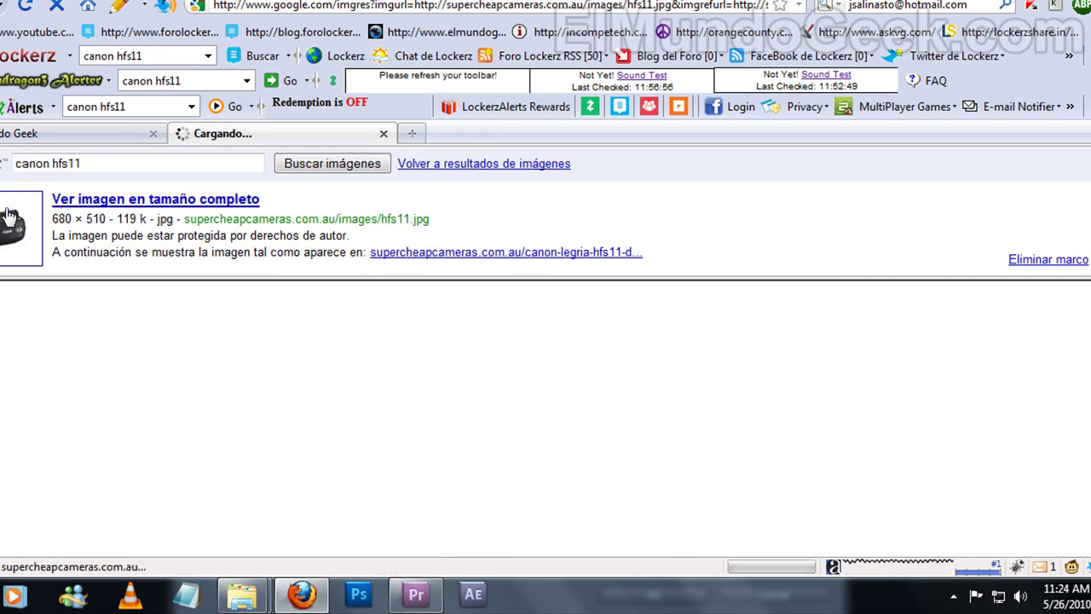
click(7, 213)
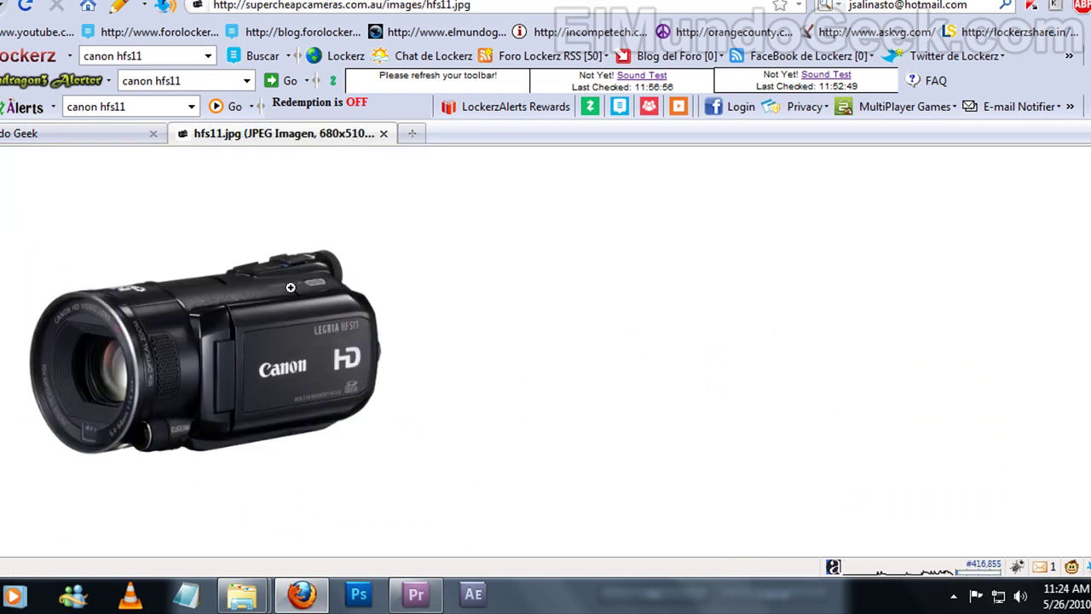
click(300, 350)
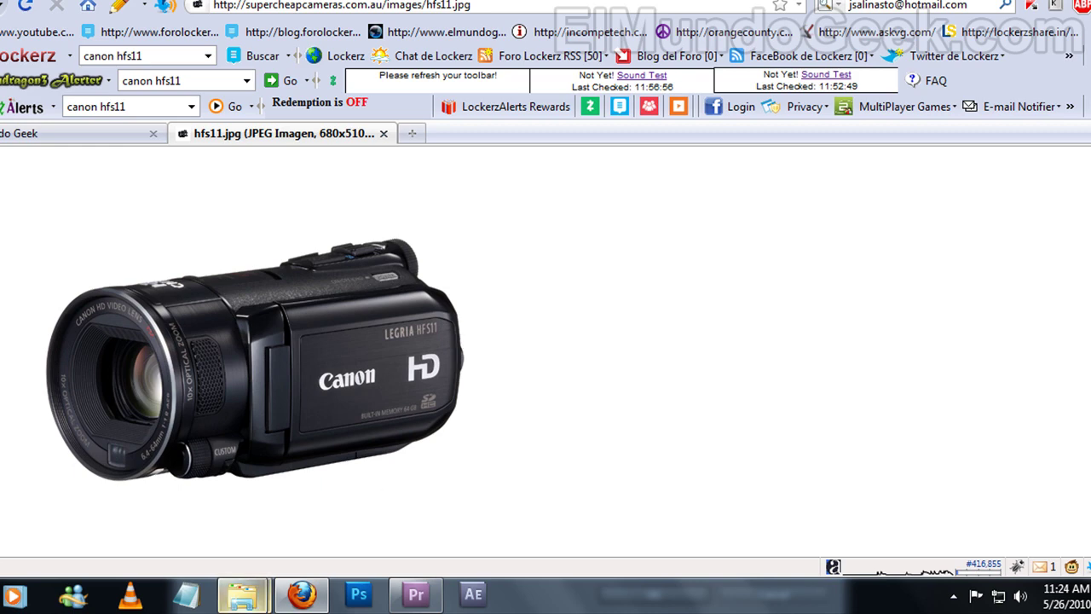
Open the Properties of 00534.MTS from the Test folder
mouse_move(248, 596)
click(342, 493)
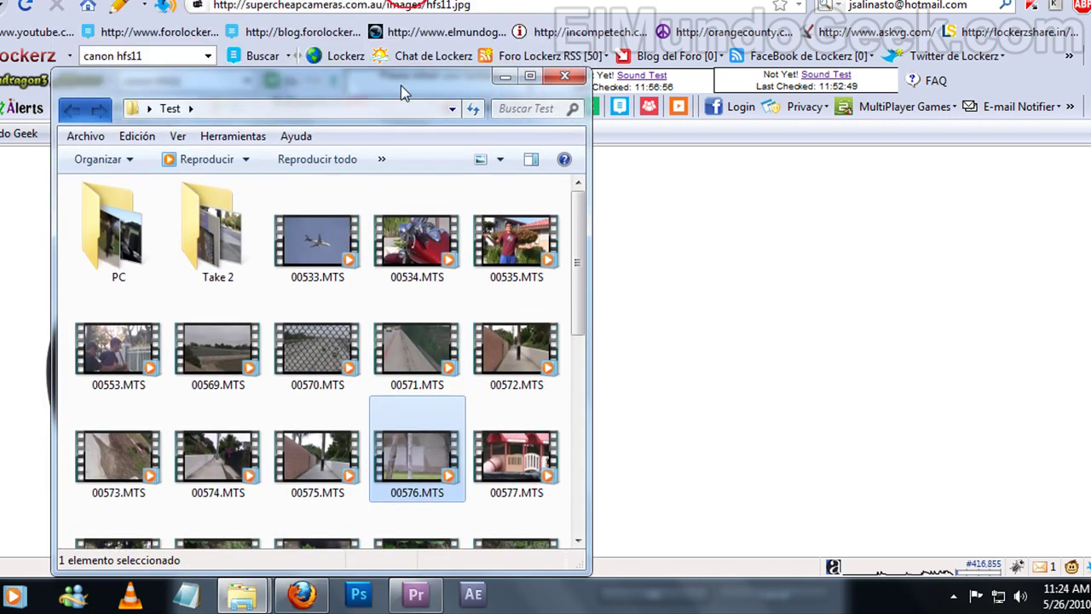
drag(405, 2, 456, 12)
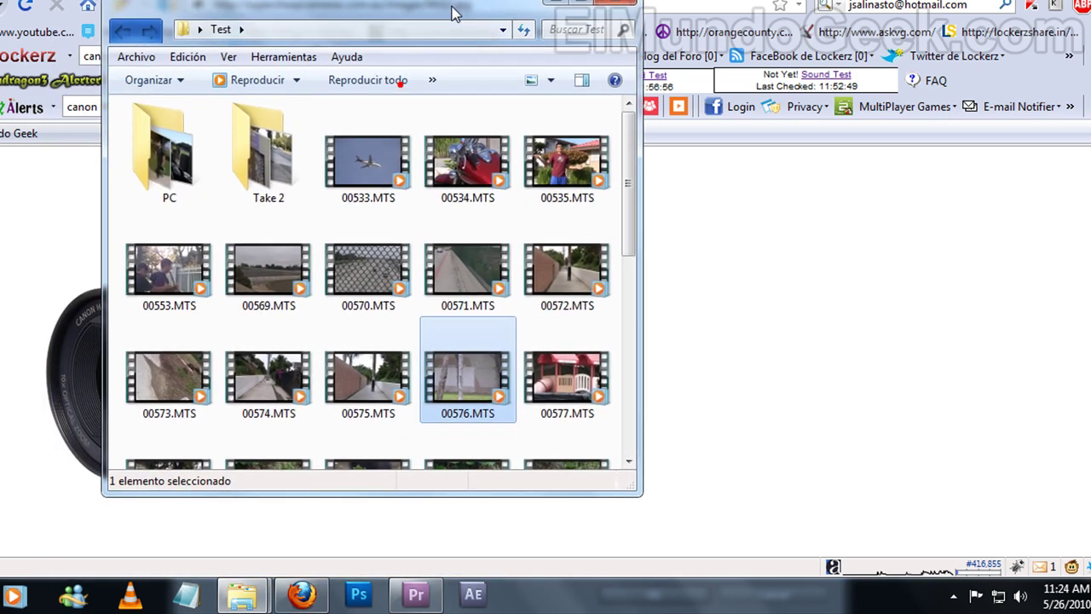
click(467, 151)
right_click(468, 151)
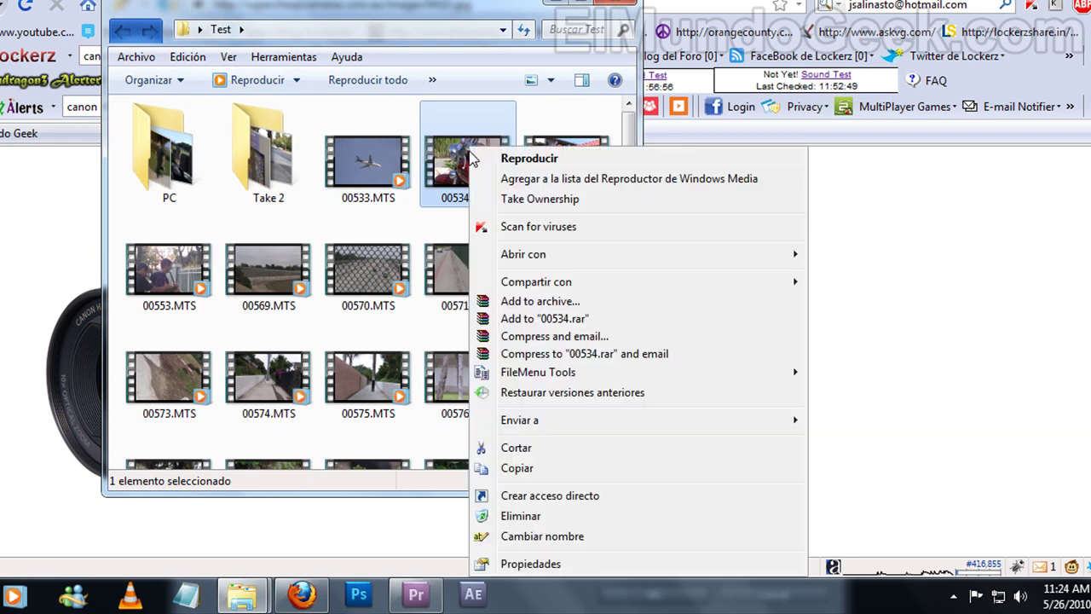
click(557, 571)
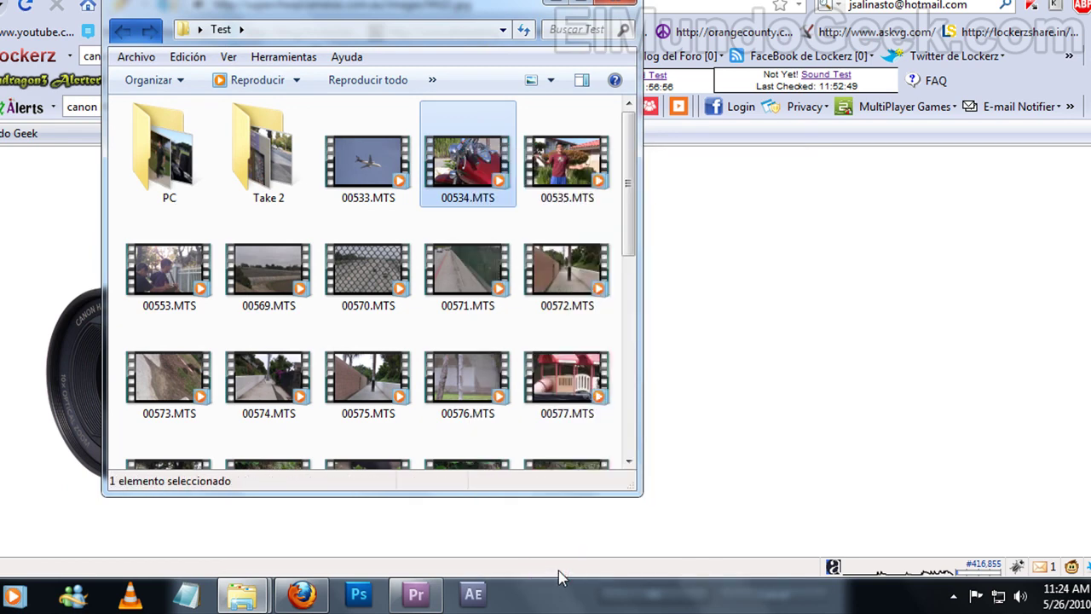
Highlight the AVCHD file type and MTS extension, then return to Premiere
drag(588, 113, 346, 36)
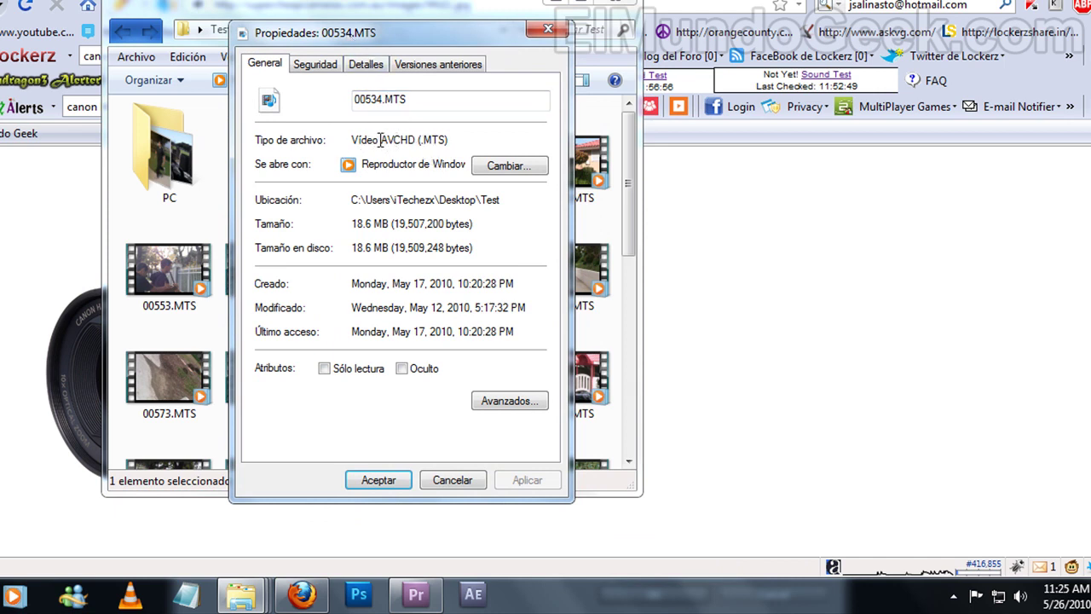
drag(383, 139, 395, 136)
drag(423, 139, 441, 135)
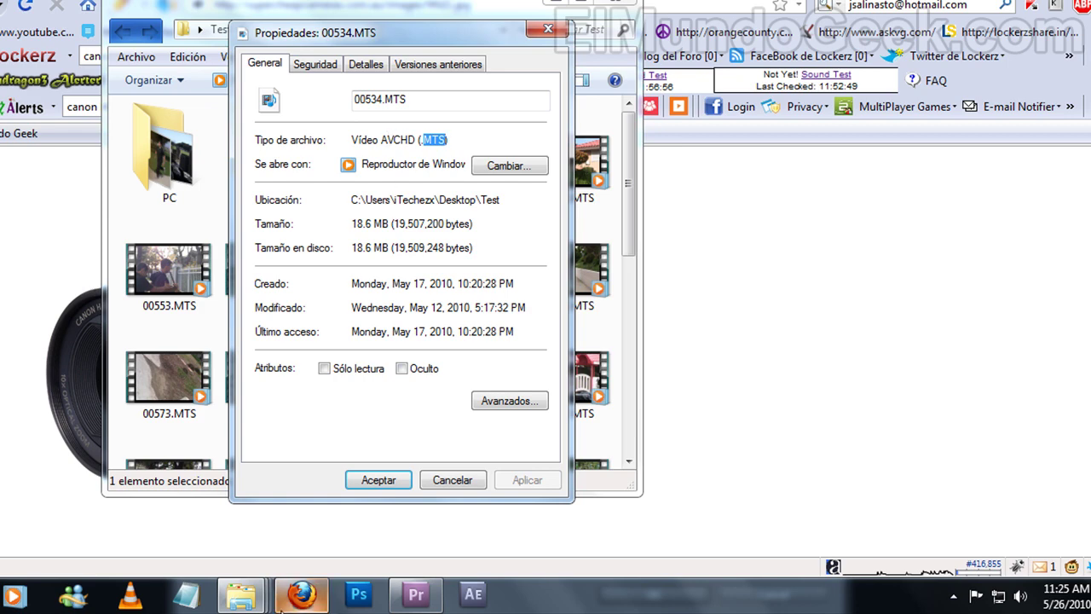
click(415, 594)
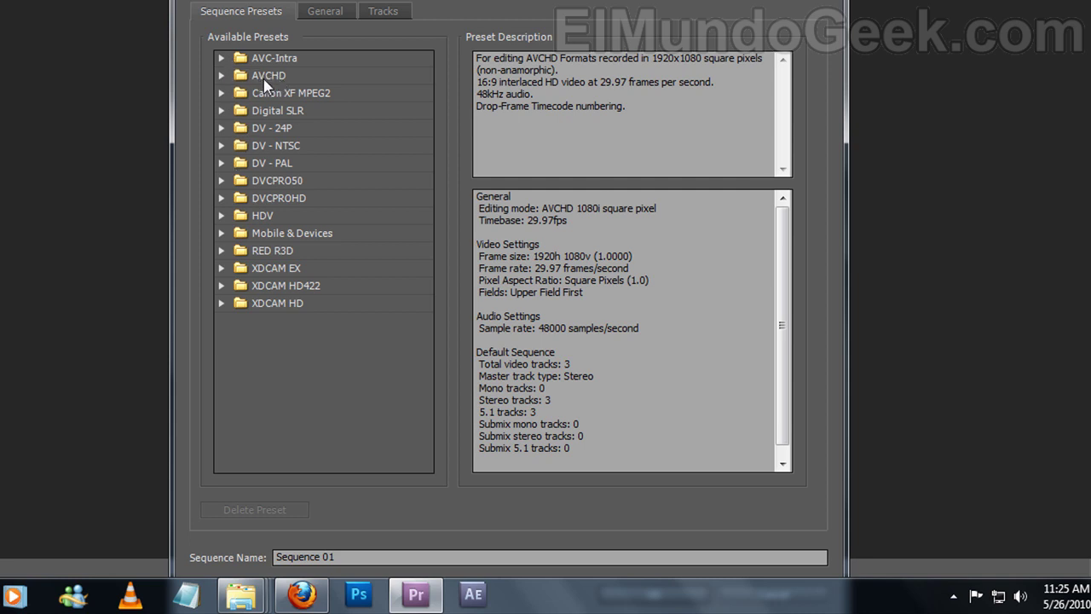
Move the clip's Properties window aside and briefly show the Firefox camera photo
mouse_move(243, 595)
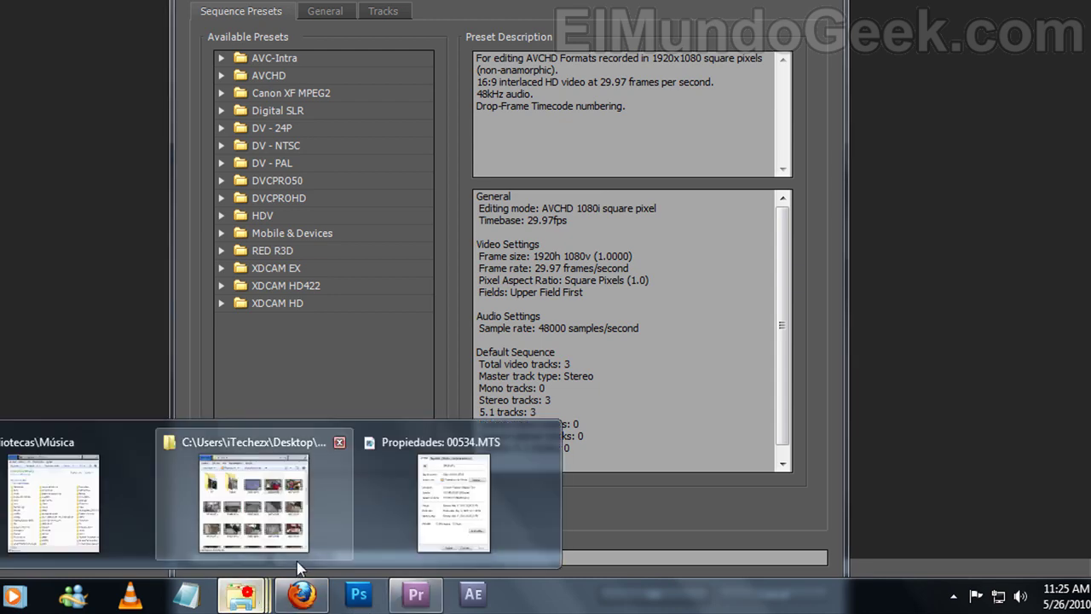
click(453, 461)
drag(400, 33, 578, 4)
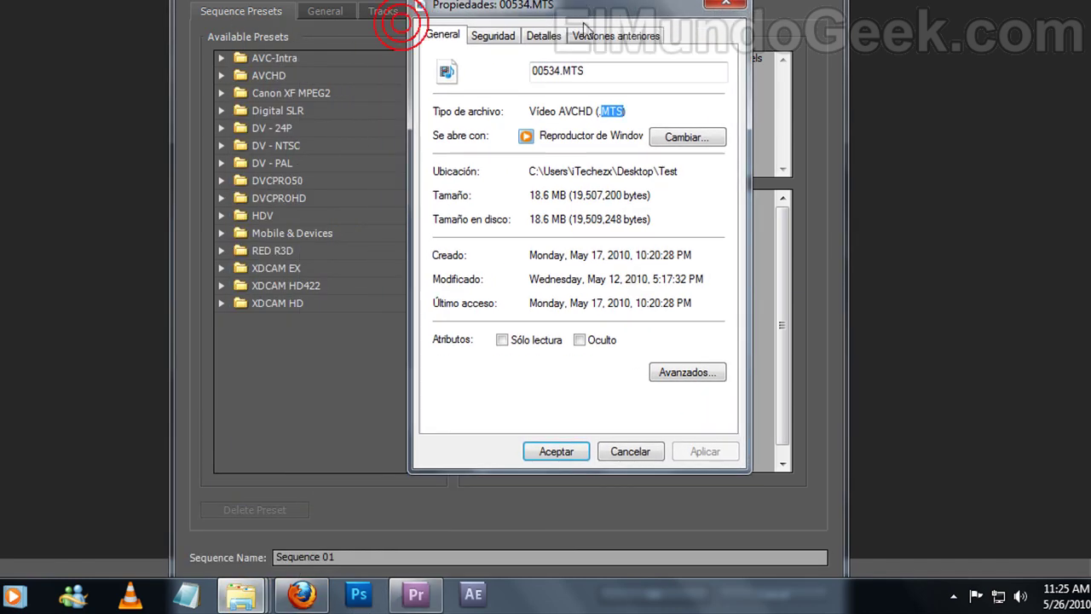
click(338, 44)
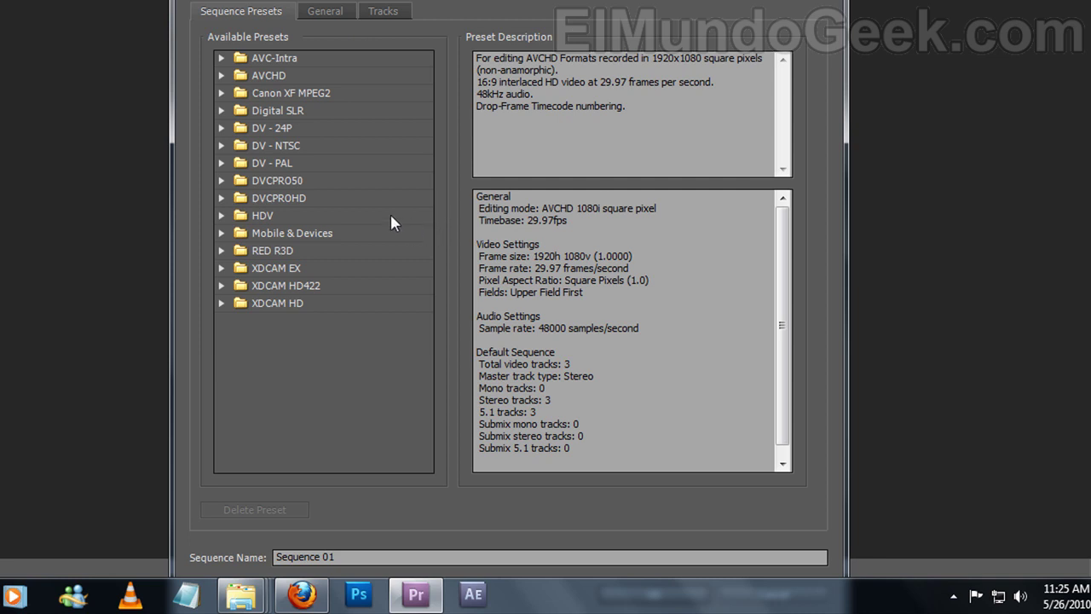
click(290, 597)
click(301, 595)
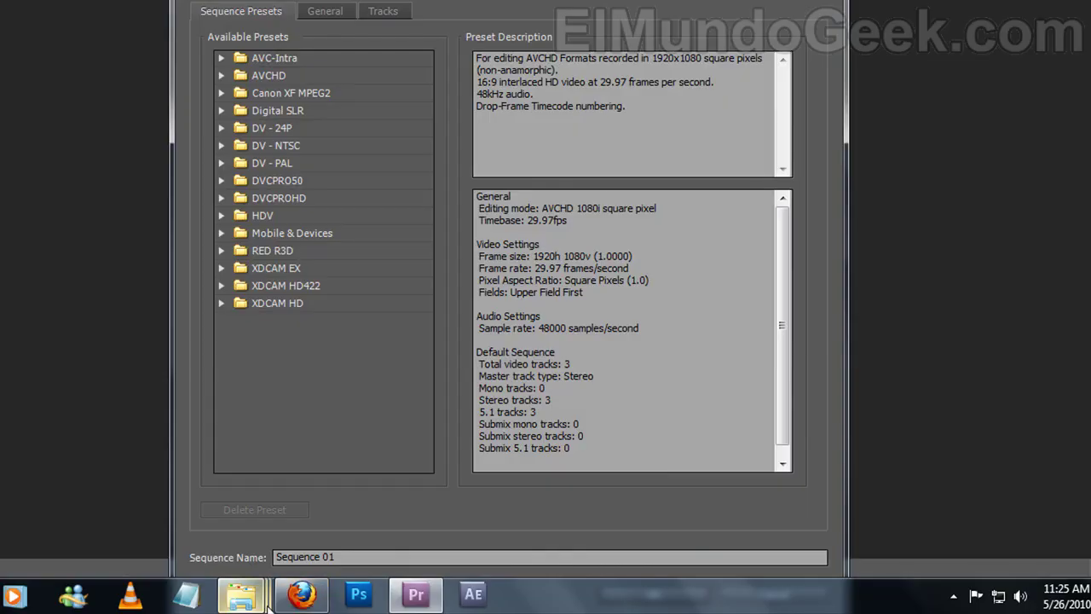
Expand the AVCHD folder in the Available Presets list
mouse_move(251, 597)
click(488, 493)
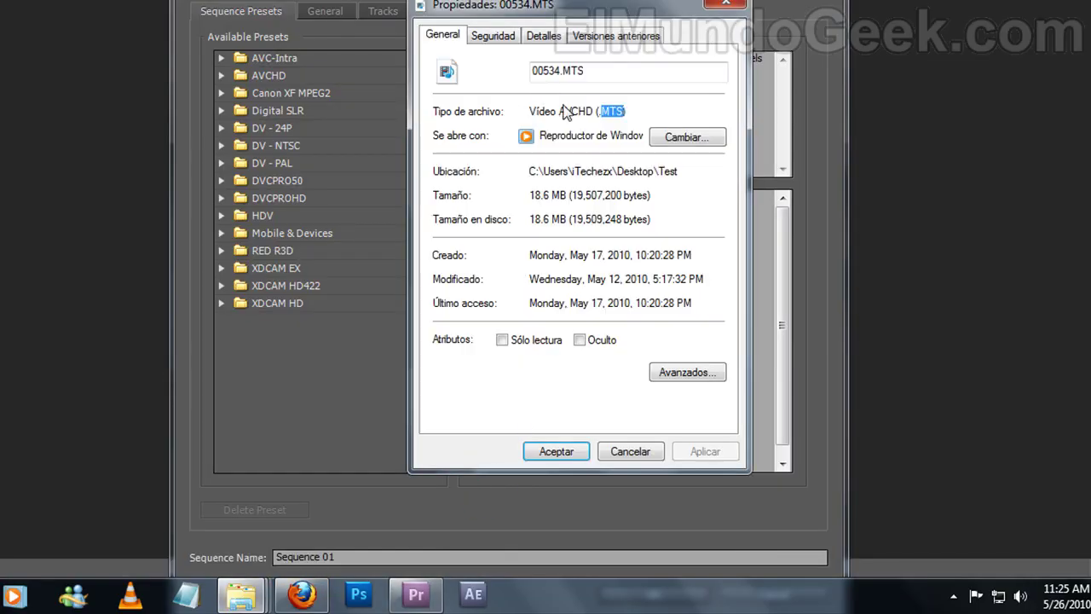
click(221, 75)
click(221, 75)
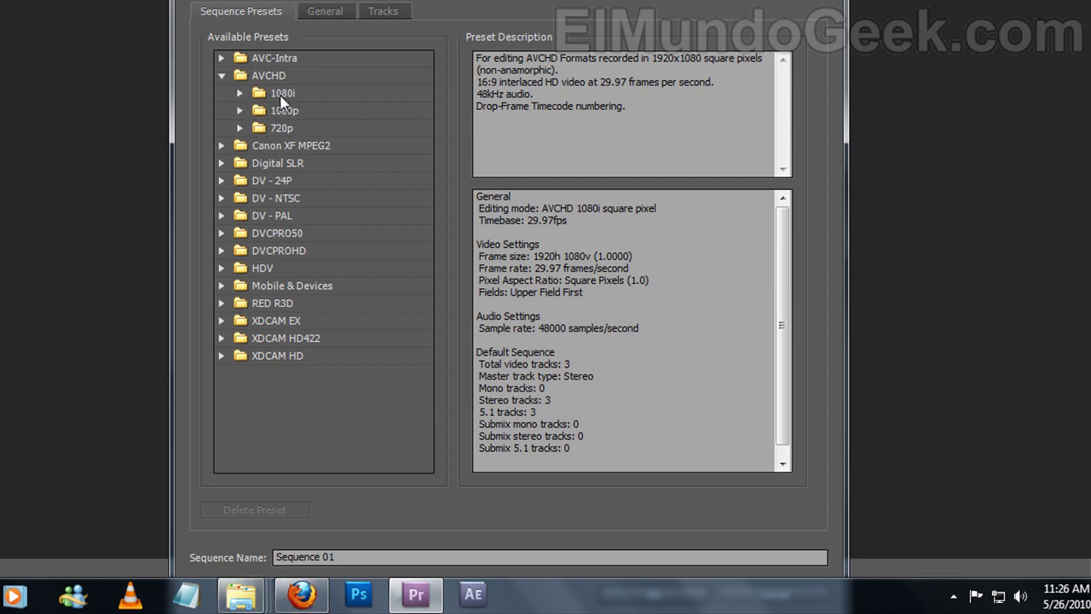
Expand the 1080i presets folder and open the Details tab of 00534.MTS properties
click(238, 94)
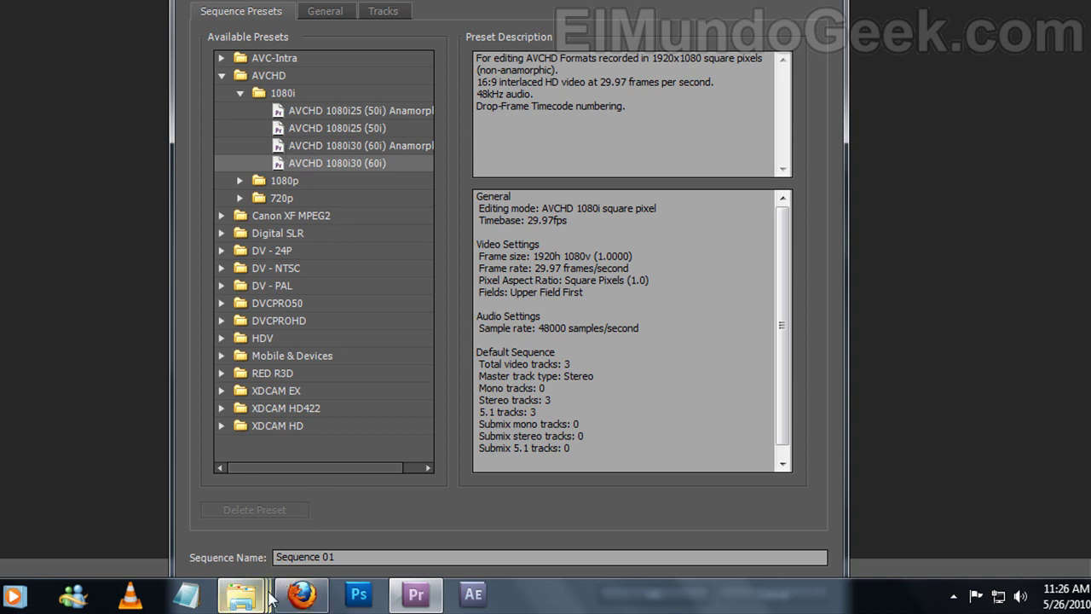
mouse_move(240, 594)
click(485, 499)
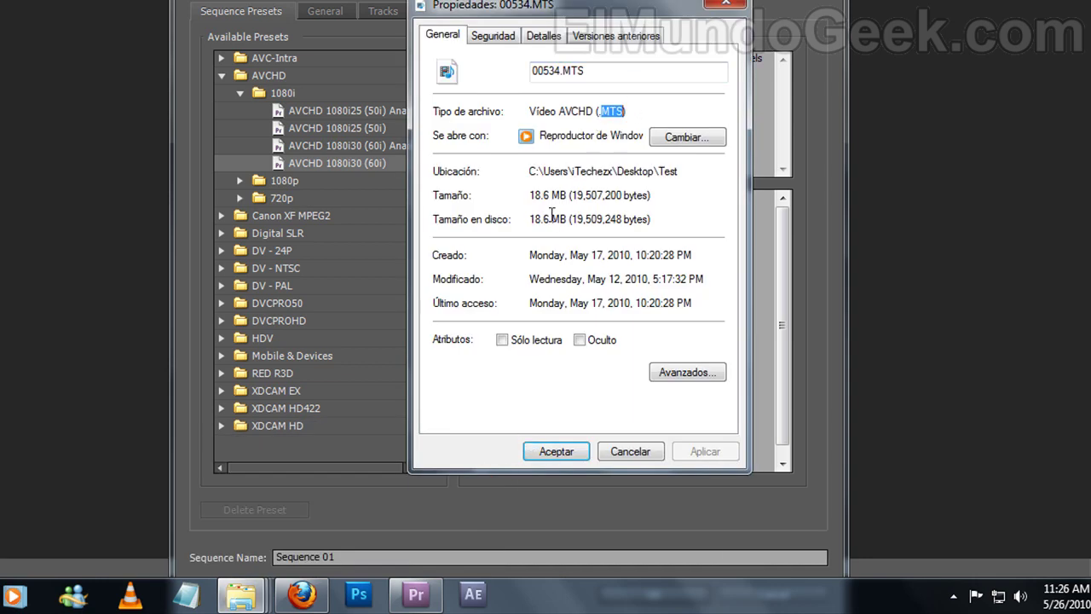
click(545, 36)
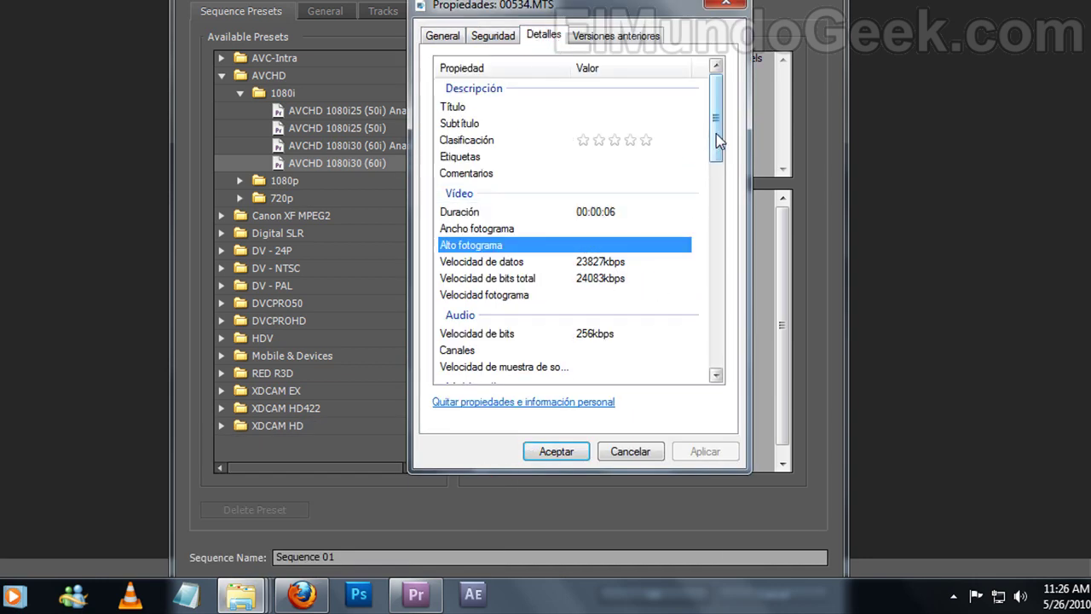
drag(716, 133, 718, 266)
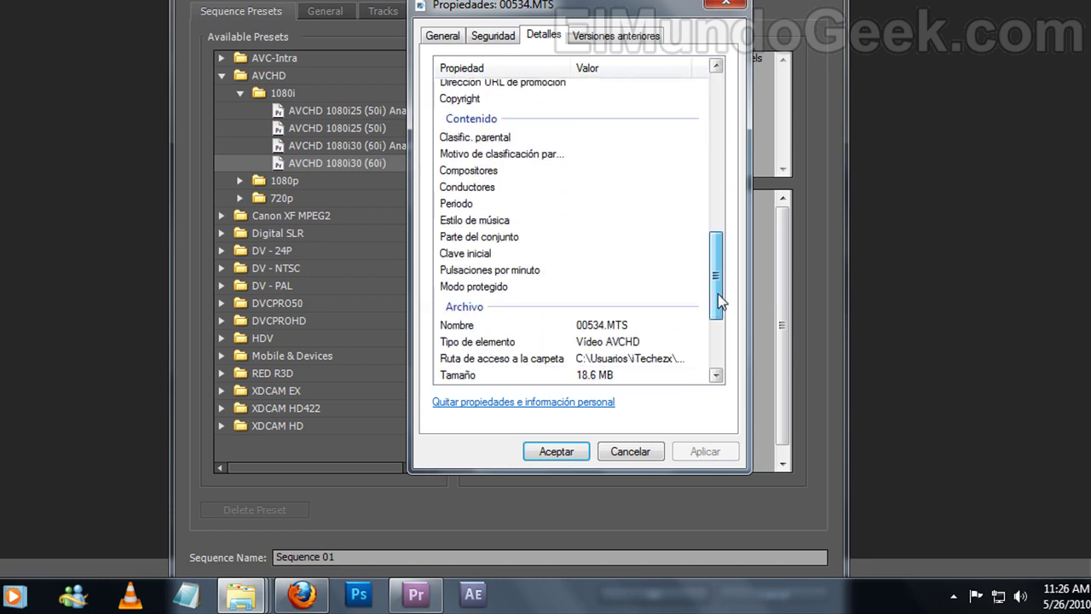
mouse_move(718, 266)
mouse_down()
mouse_move(740, 75)
mouse_move(724, 312)
mouse_up()
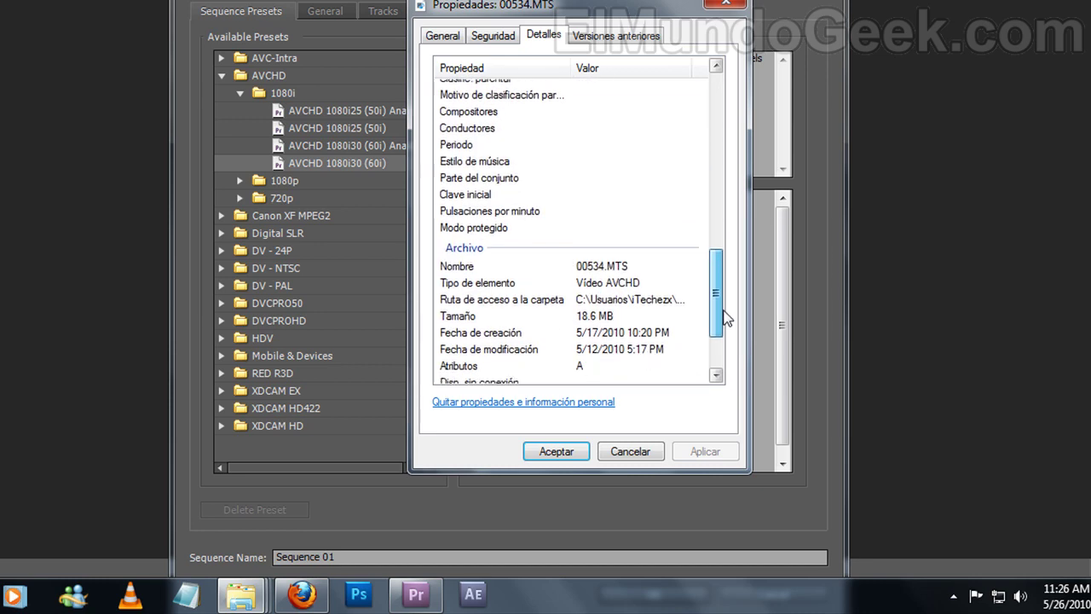
drag(724, 317, 742, 119)
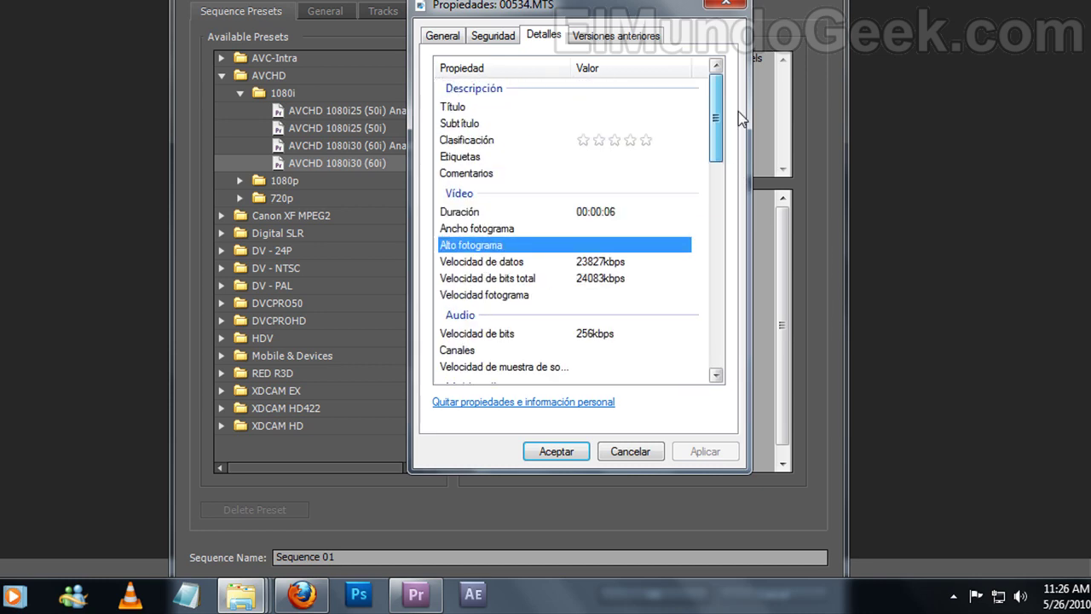
Point out the data rate, frame width and frame height, then close the properties window
click(598, 260)
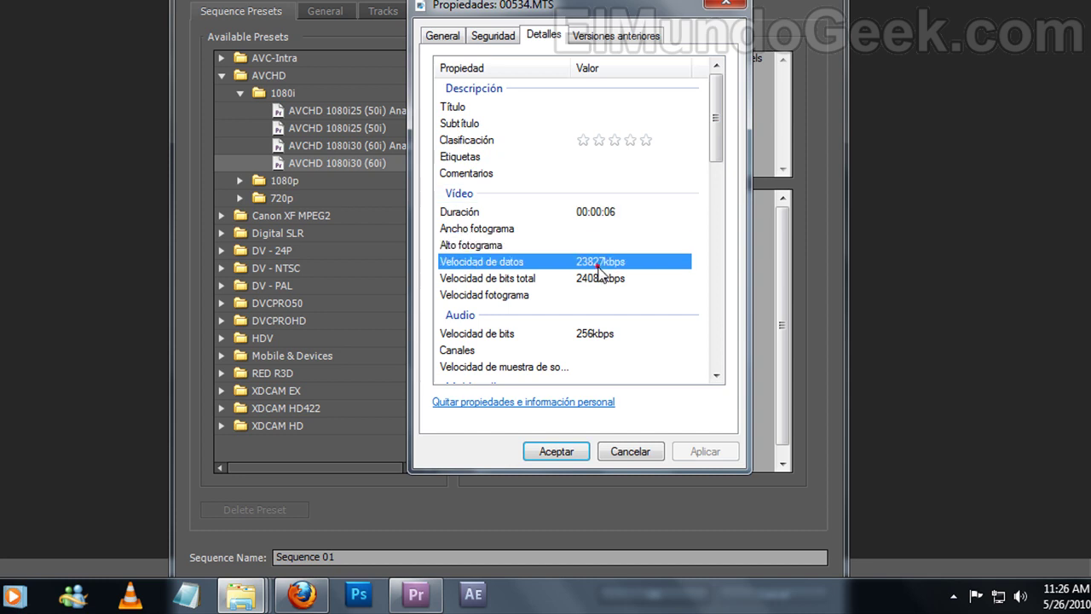
click(632, 228)
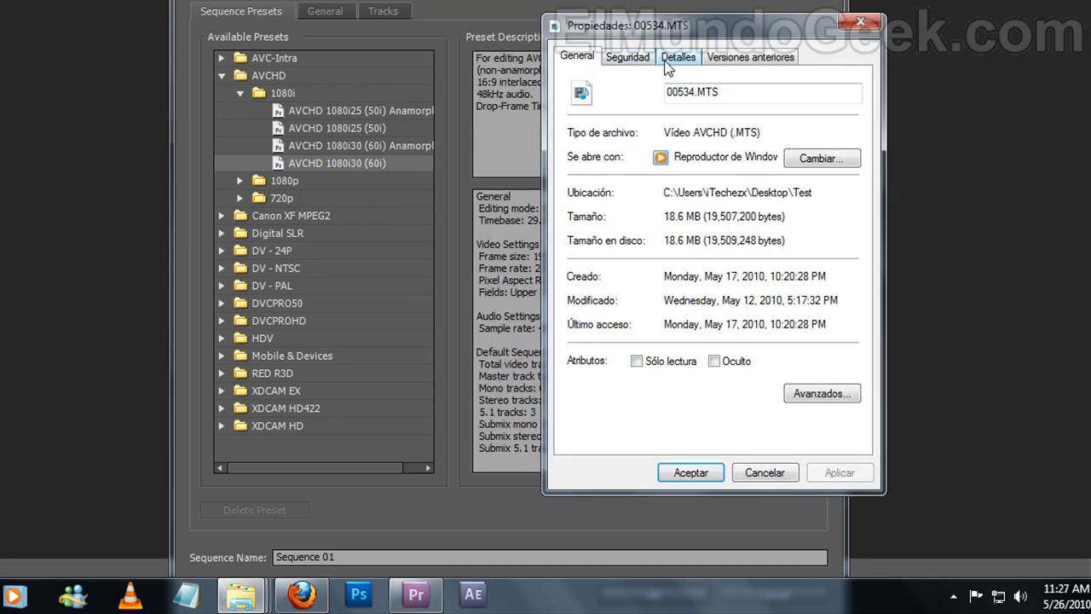
click(672, 59)
drag(844, 169, 816, 198)
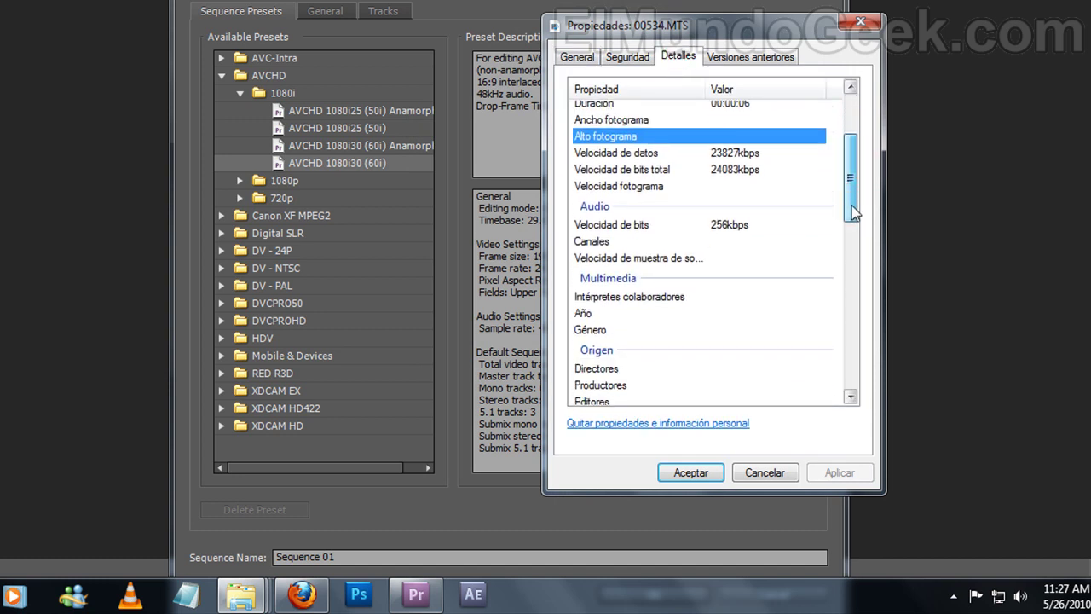
click(609, 167)
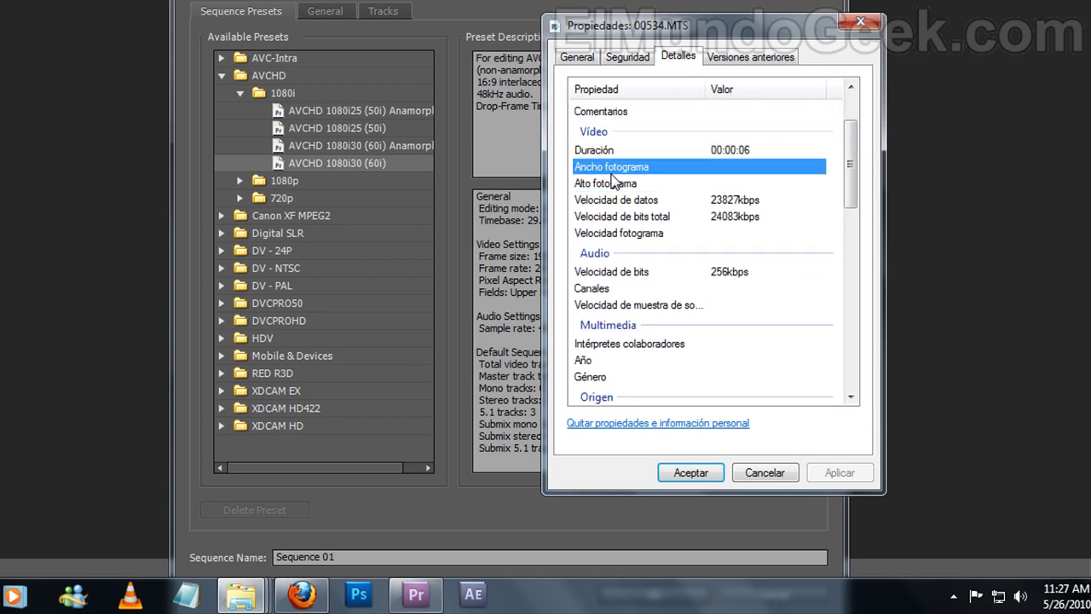
click(614, 184)
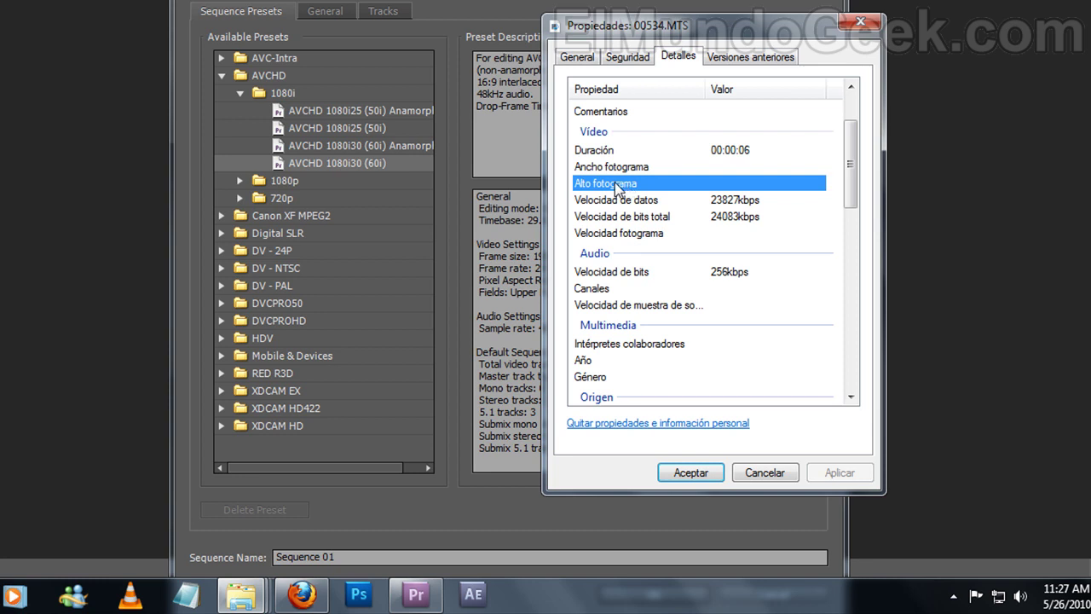
click(737, 167)
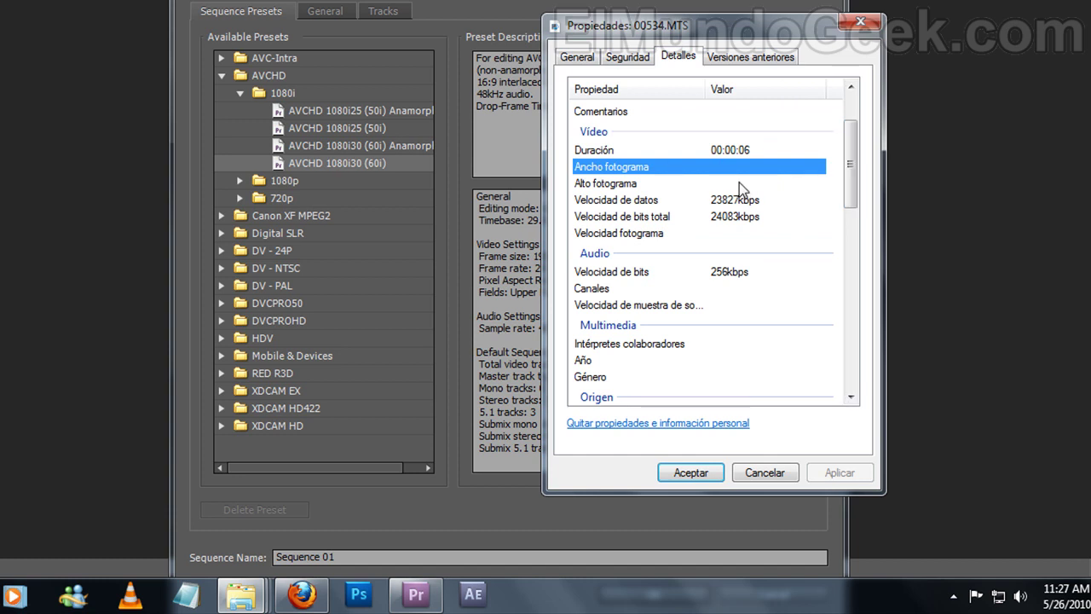
click(771, 475)
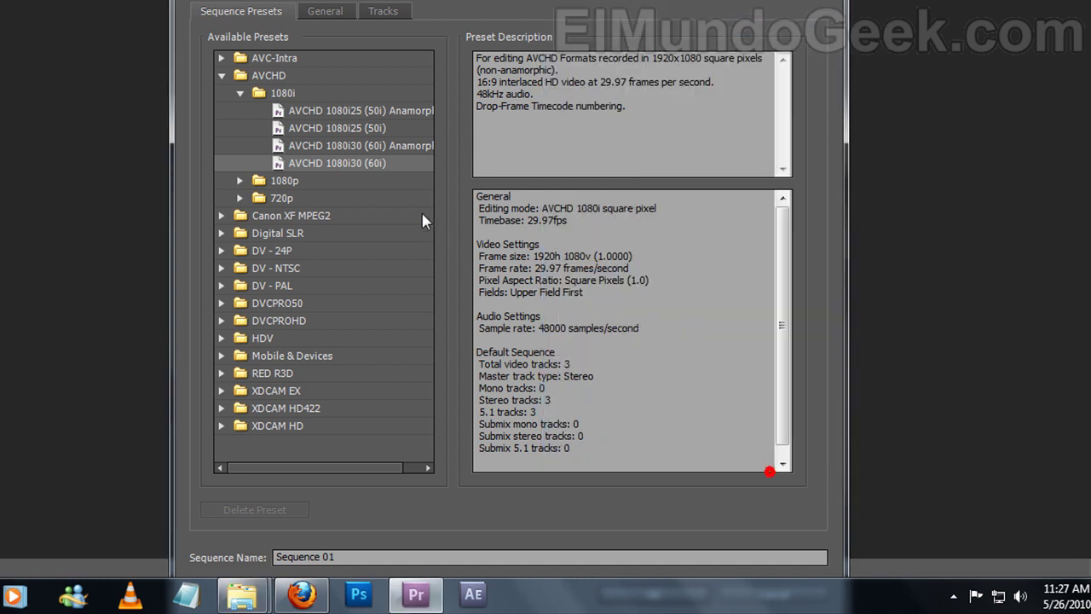
Briefly show the camera photo in Firefox, then minimize it again
click(300, 597)
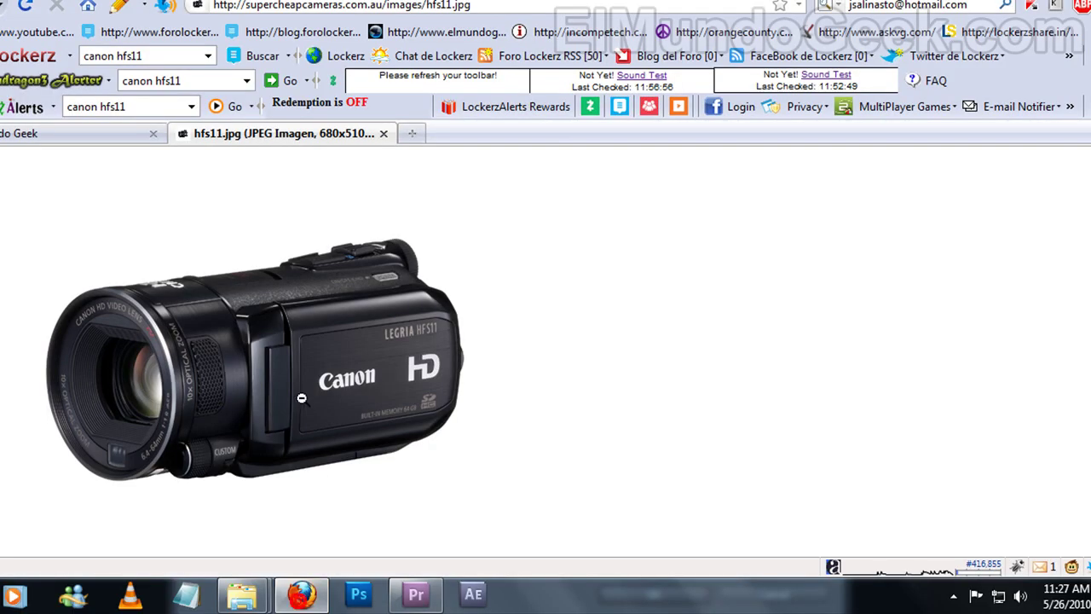
click(300, 596)
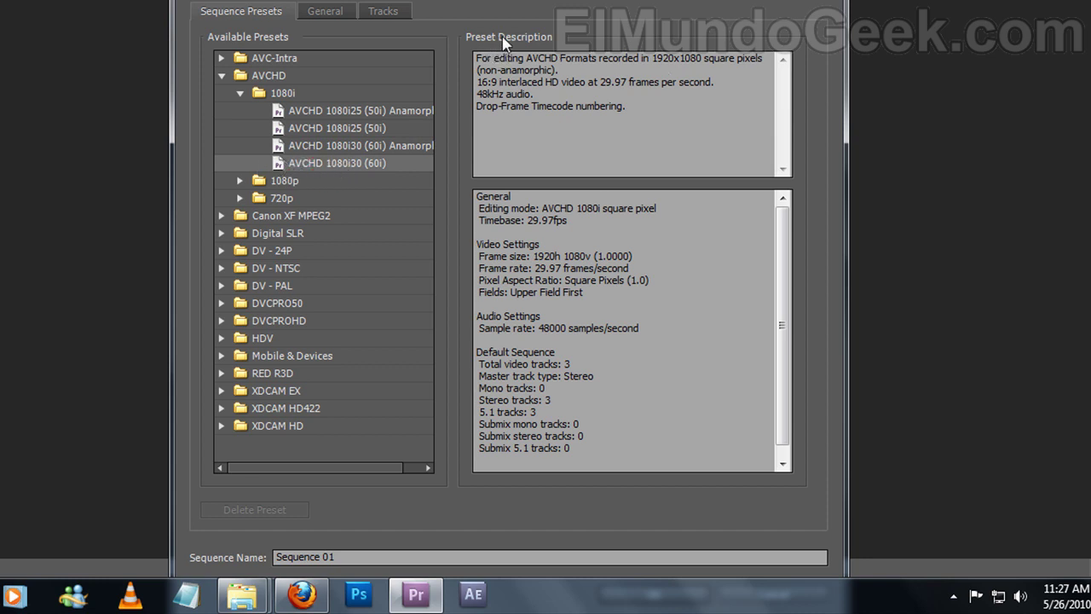
drag(501, 61, 631, 59)
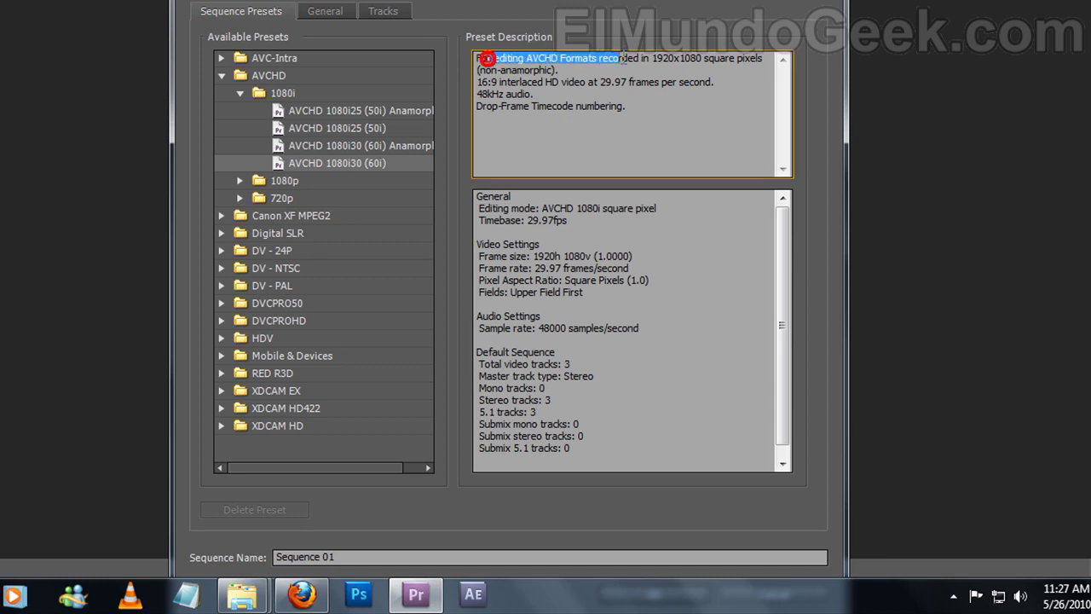
click(594, 58)
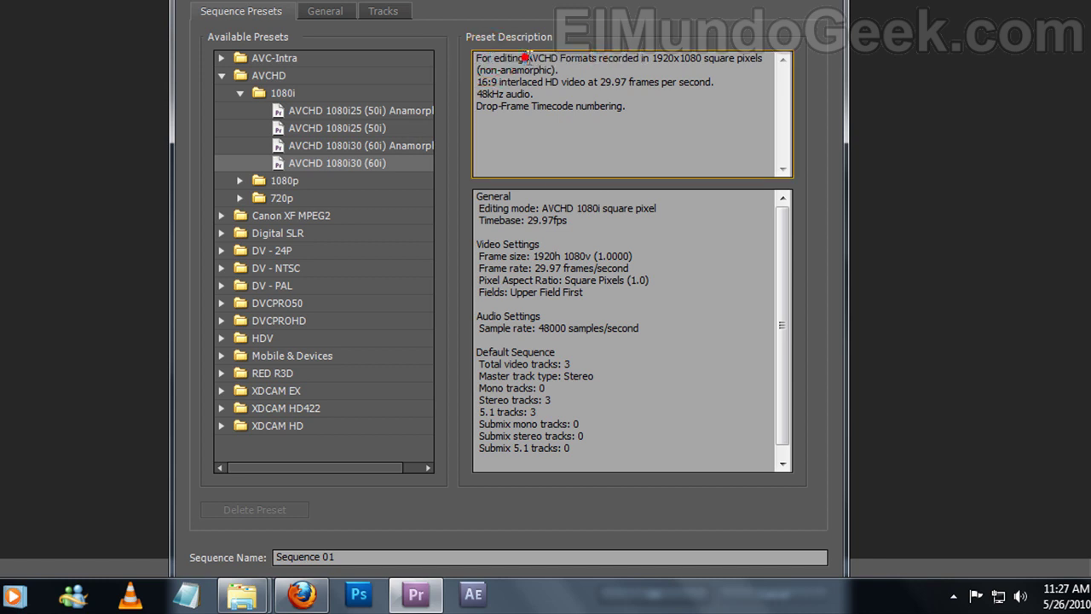
drag(526, 58, 533, 58)
drag(653, 58, 669, 58)
drag(702, 58, 685, 65)
drag(492, 83, 668, 109)
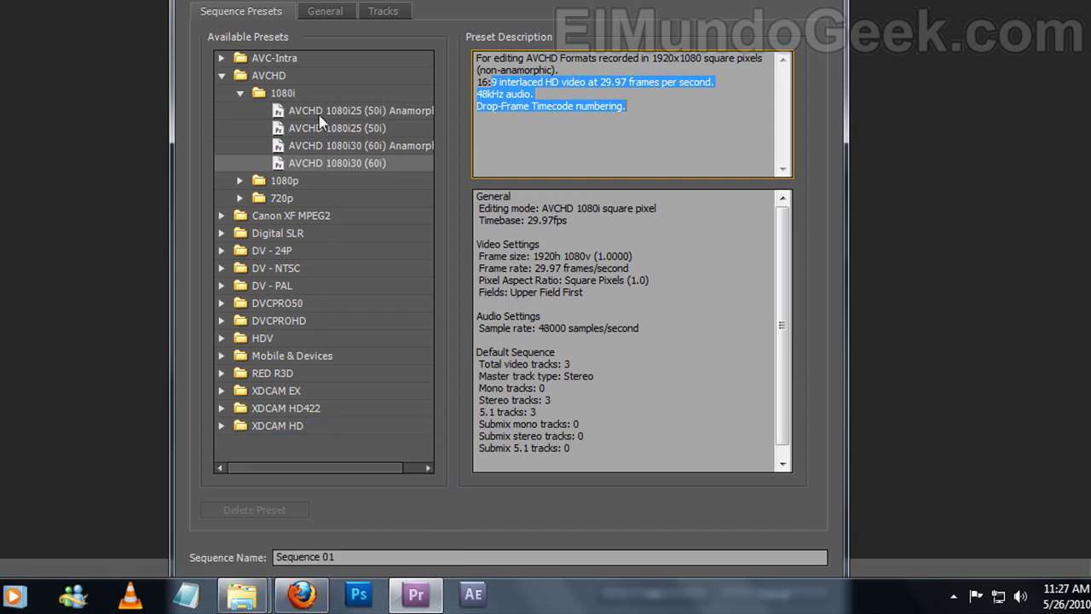
click(304, 168)
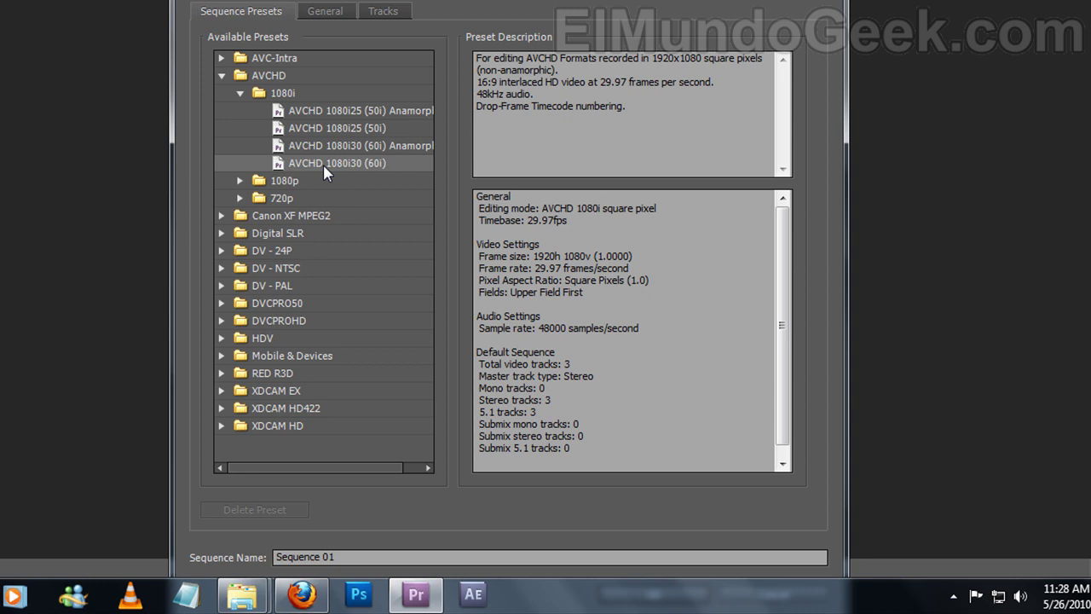
Go back to the Google image search in Firefox and search for 'camara digital'
mouse_move(243, 597)
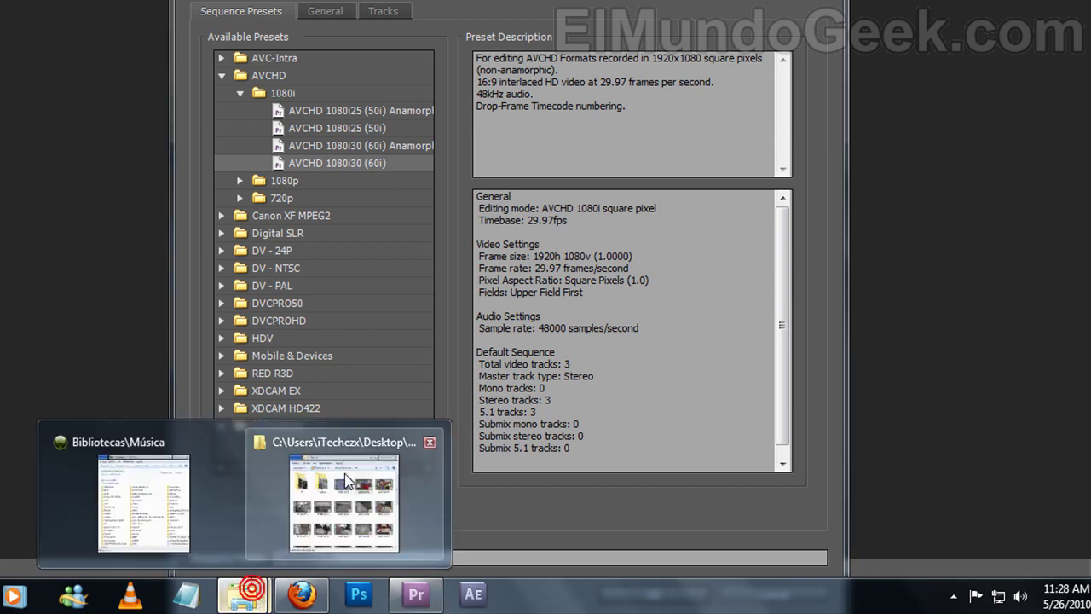
click(293, 596)
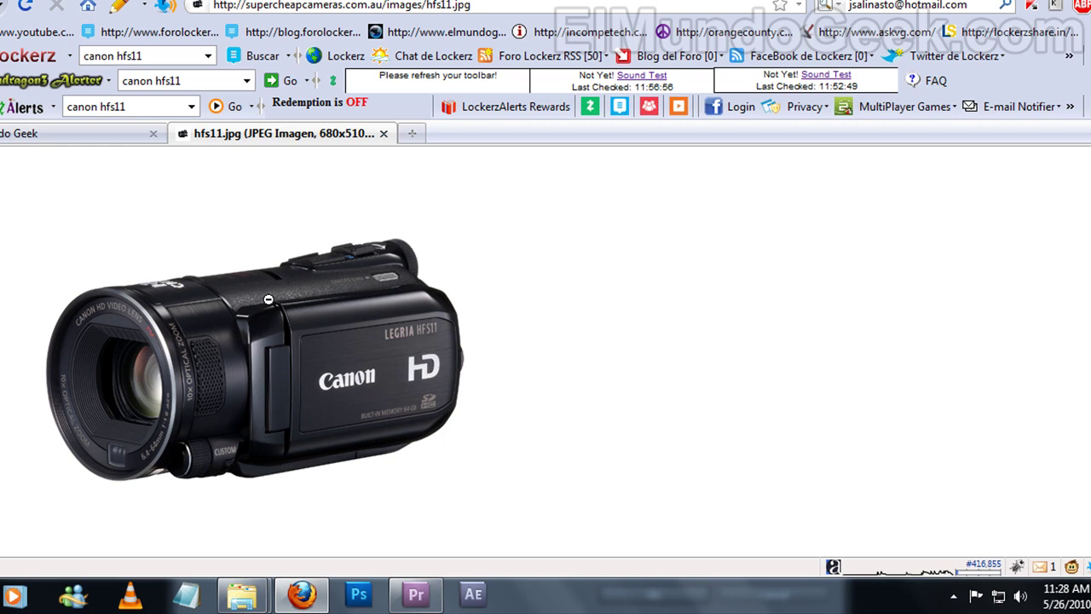
key(BackSpace)
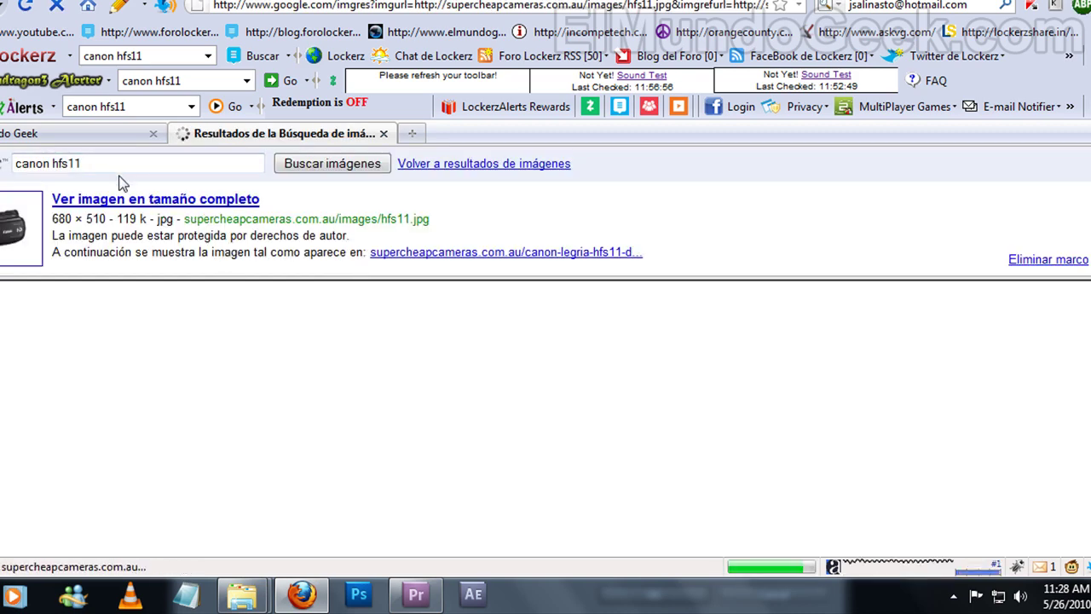
key(BackSpace)
scroll(133, 174, up, 2)
triple_click(167, 212)
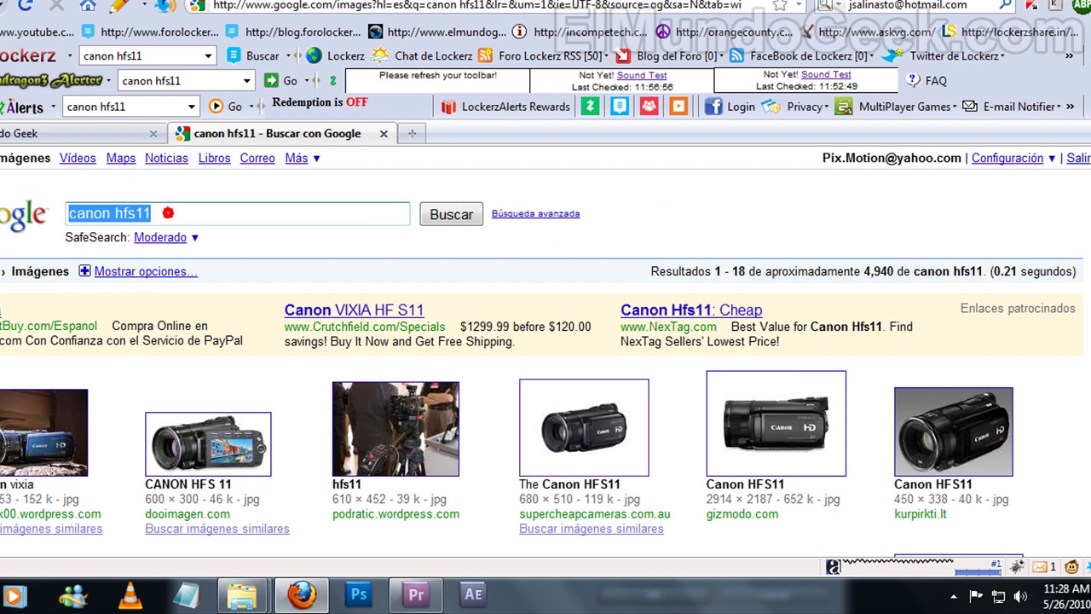
text(cama)
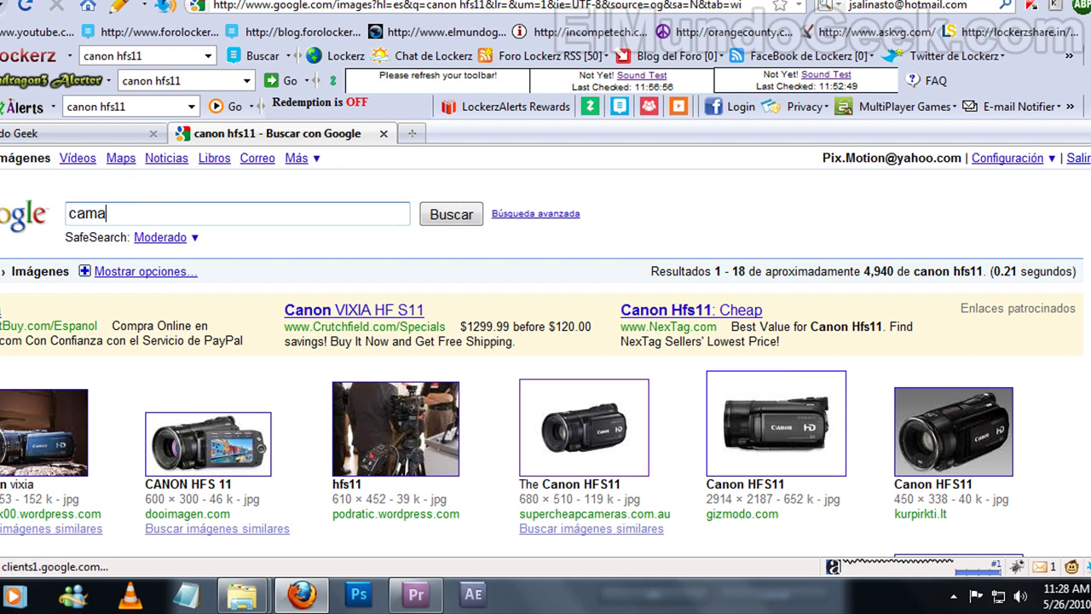
text(ra digital)
key(Return)
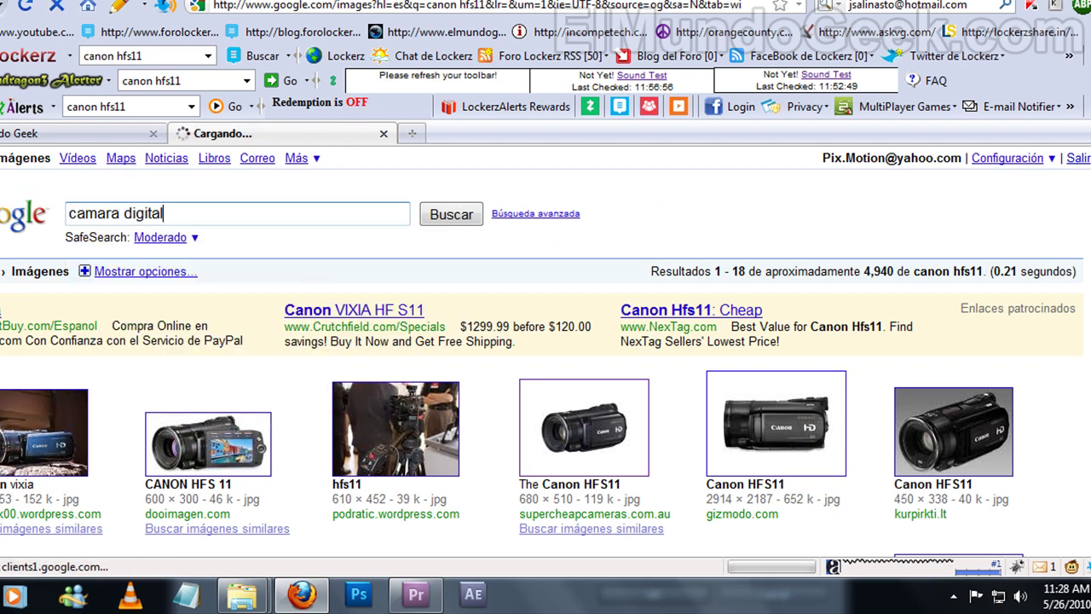
View the Kodak digital camera photo at full size, then return to Premiere
scroll(375, 244, down, 5)
scroll(375, 244, up, 2)
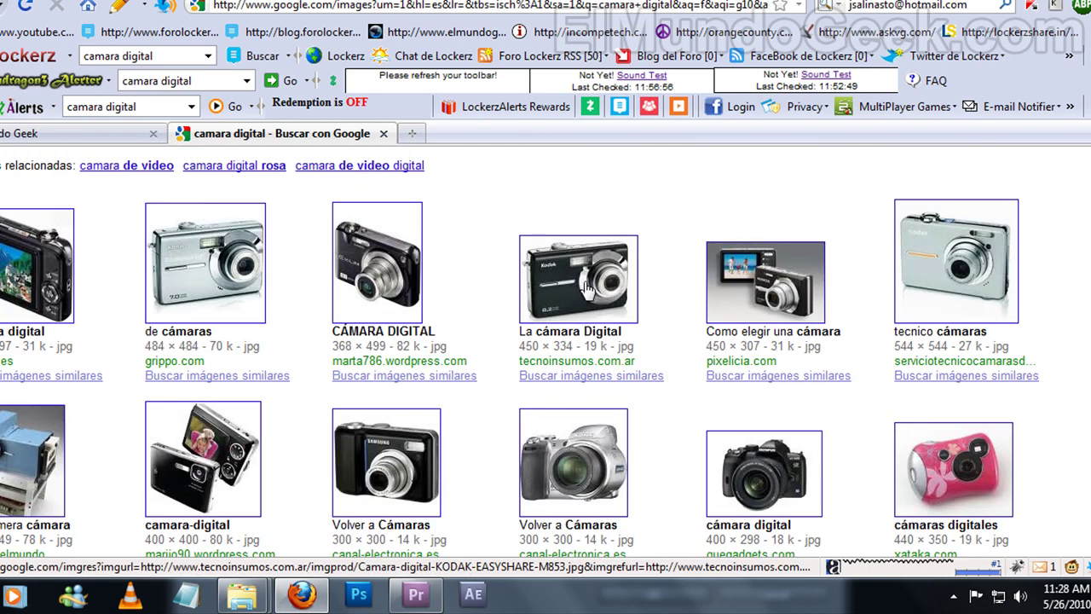
click(601, 275)
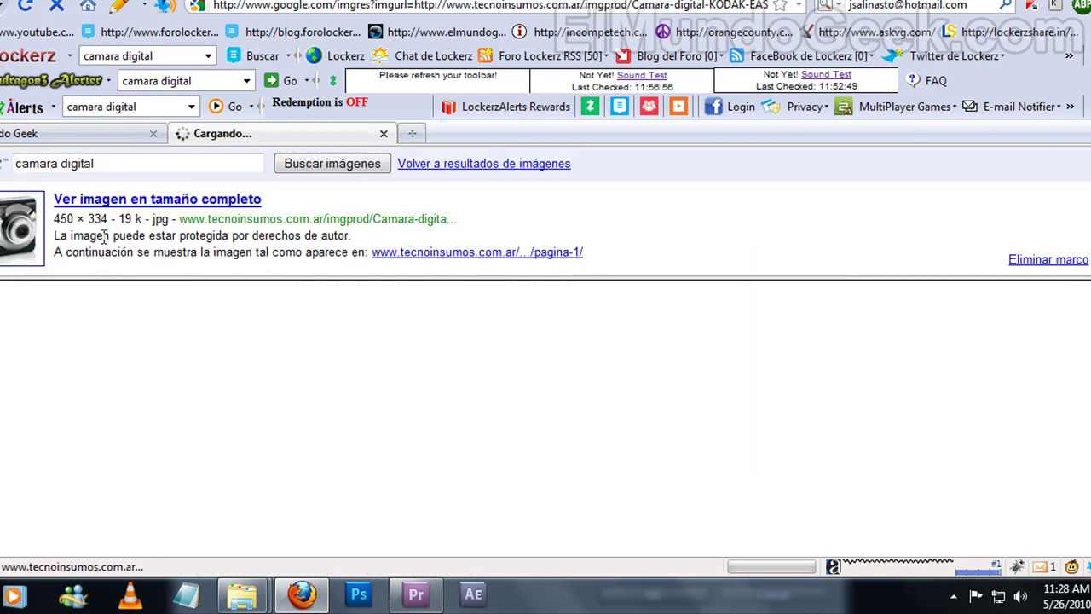
click(24, 226)
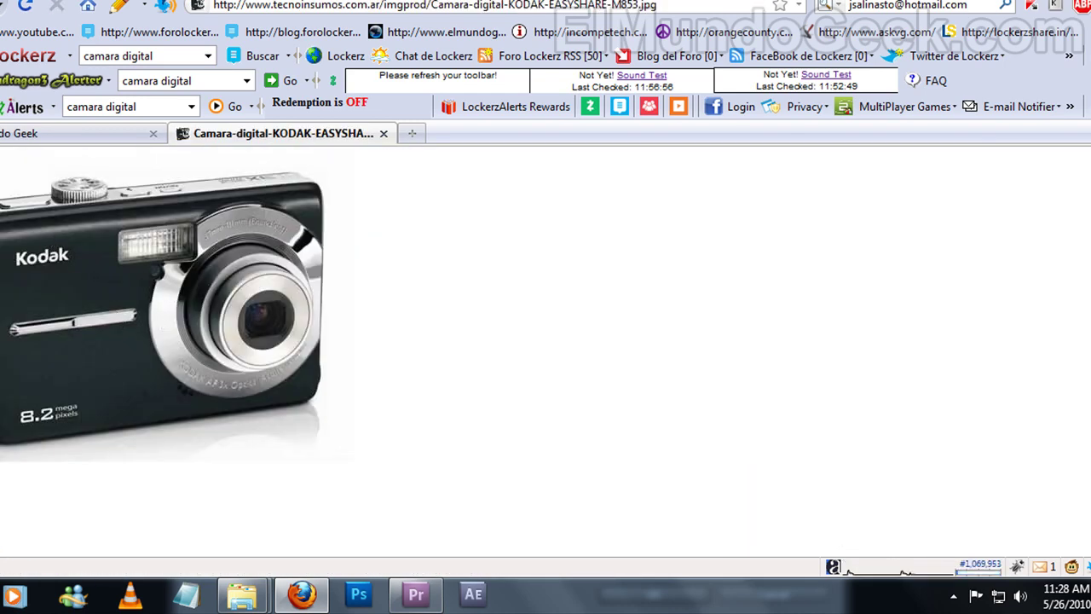
click(415, 595)
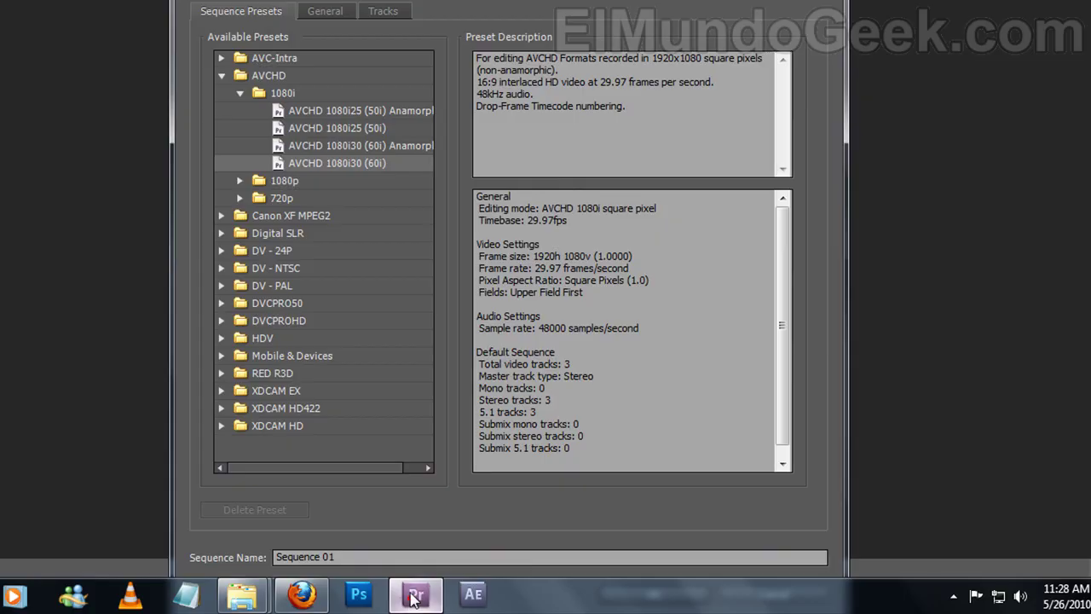
Browse the General tab's Editing Mode list, leaving it at AVCHD 1080i square pixel
click(325, 13)
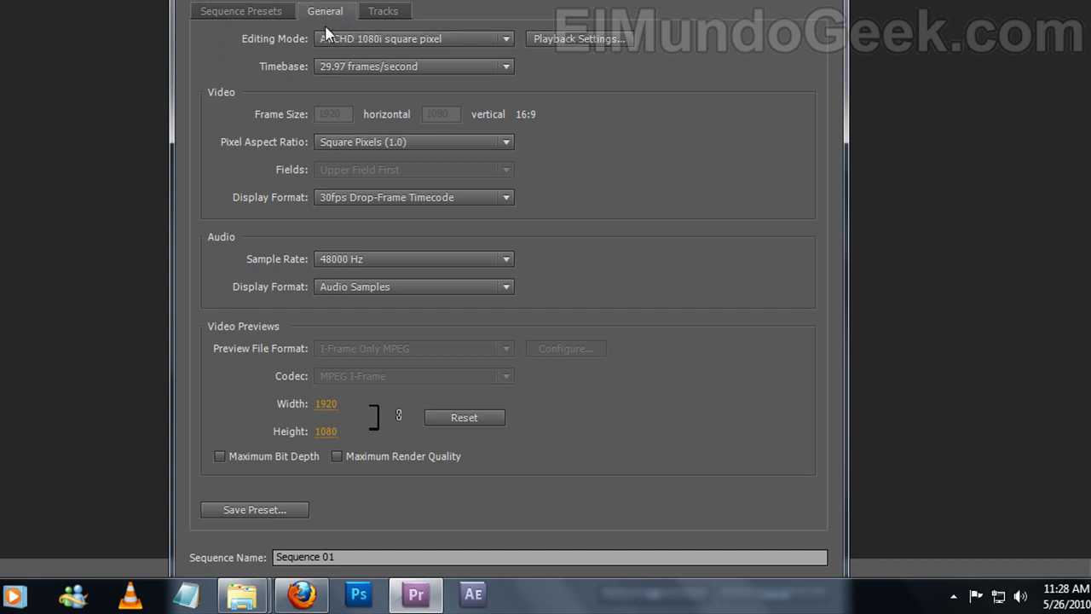
click(241, 11)
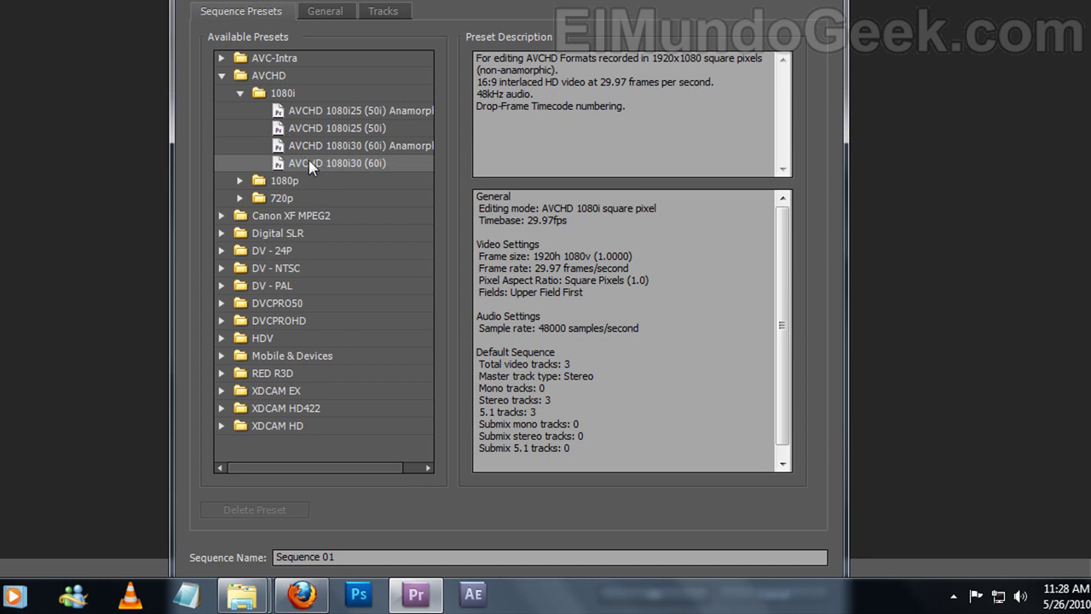
click(325, 11)
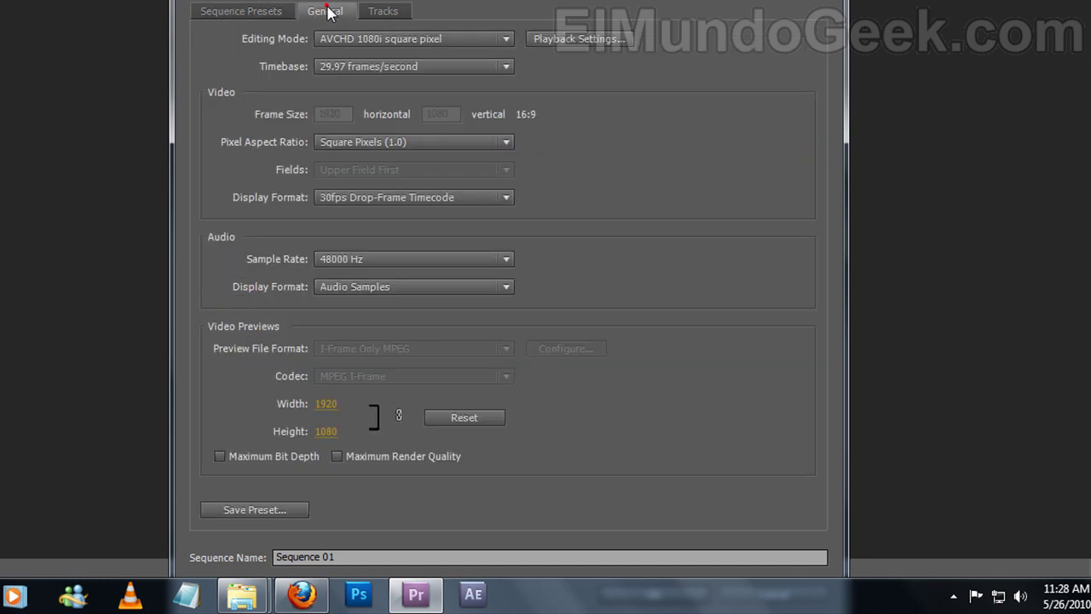
click(385, 41)
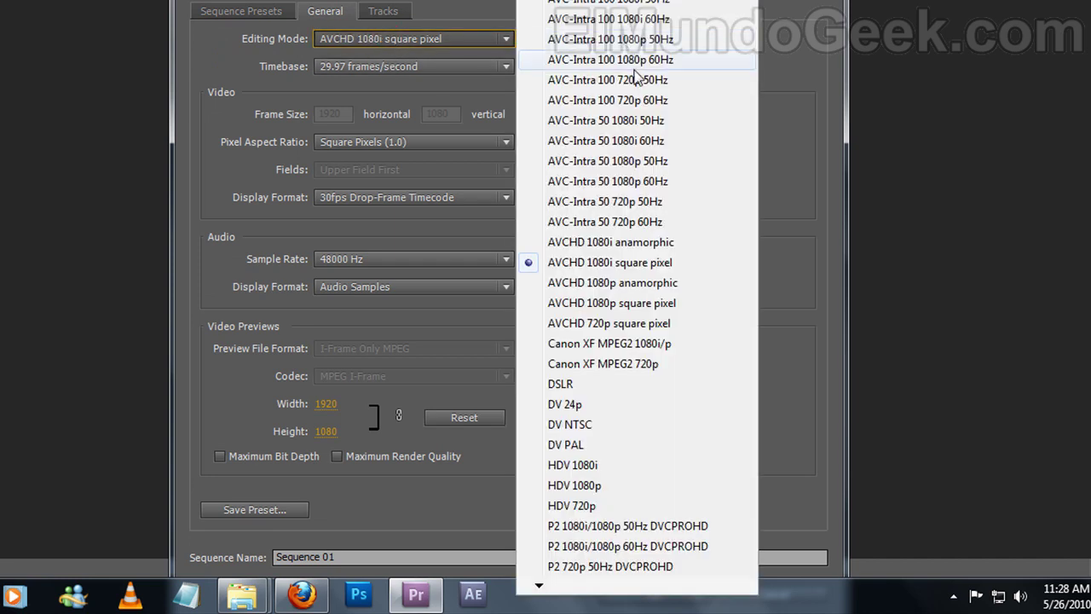
click(538, 585)
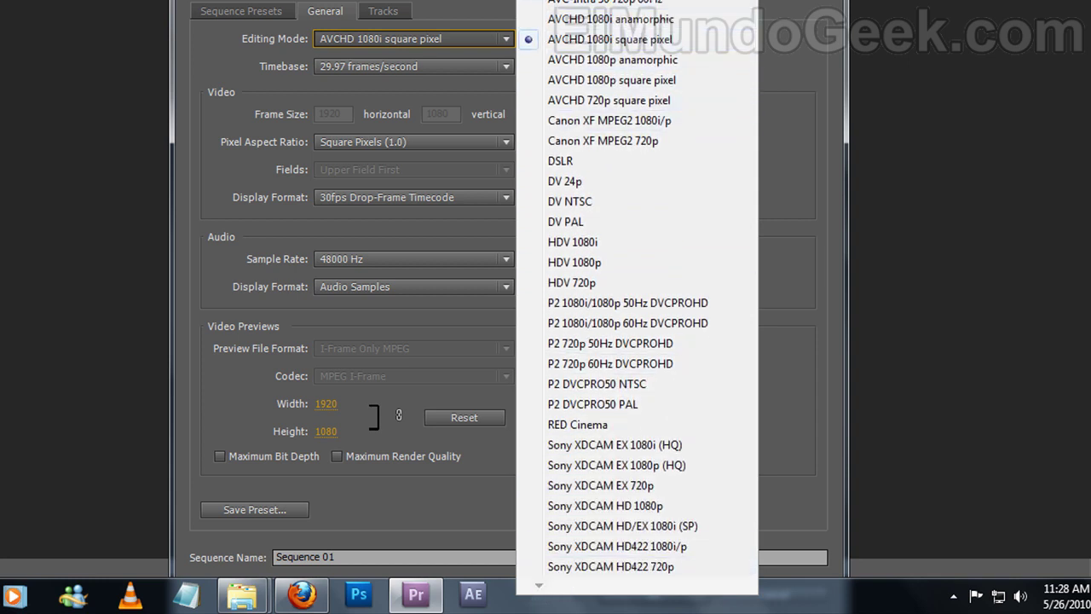
scroll(540, 33, up, 3)
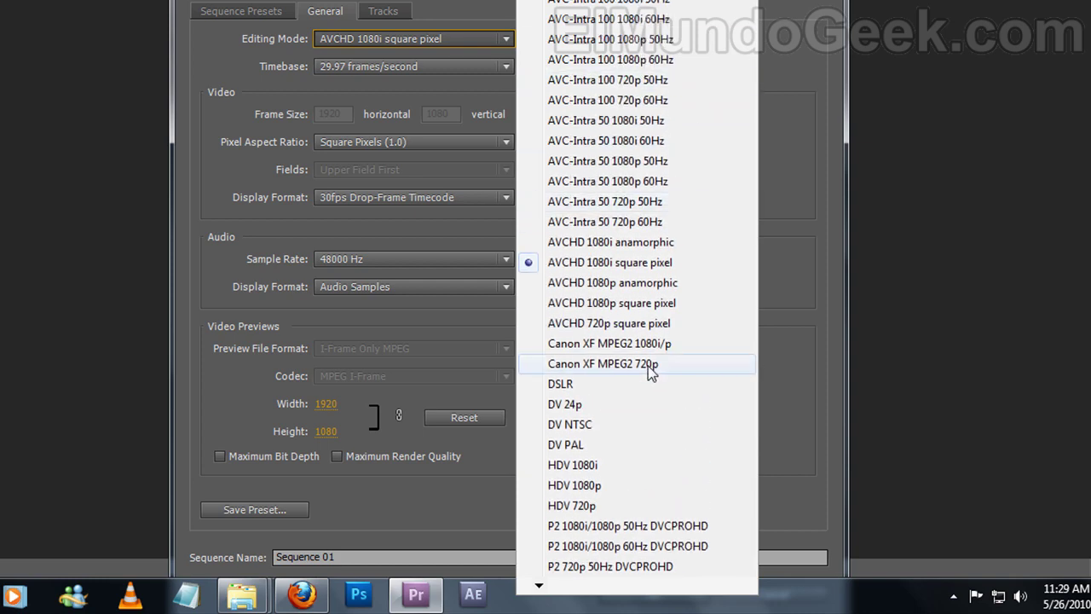
click(302, 595)
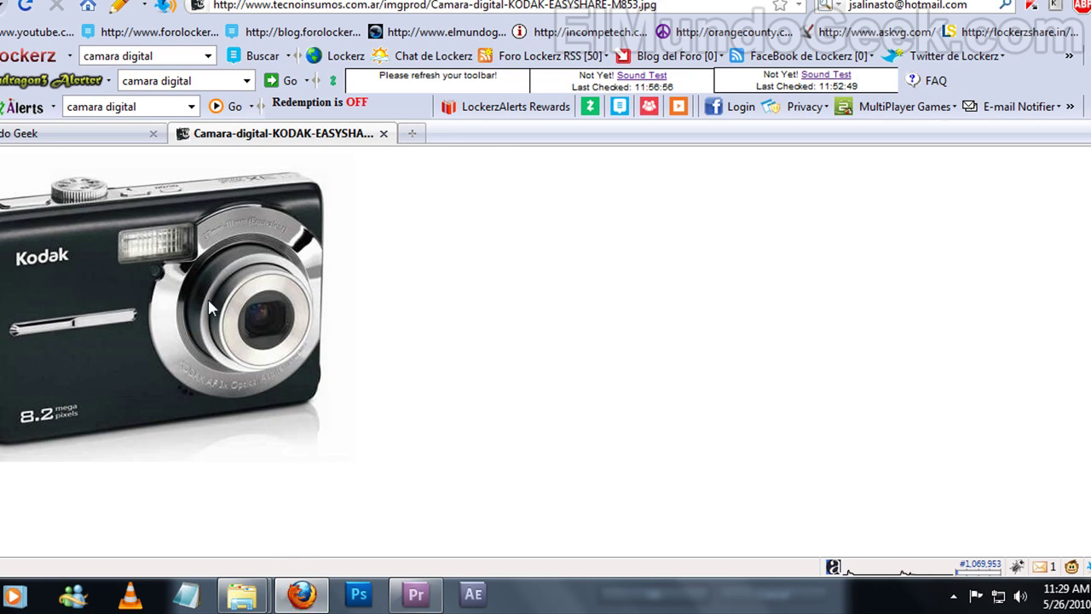
click(300, 599)
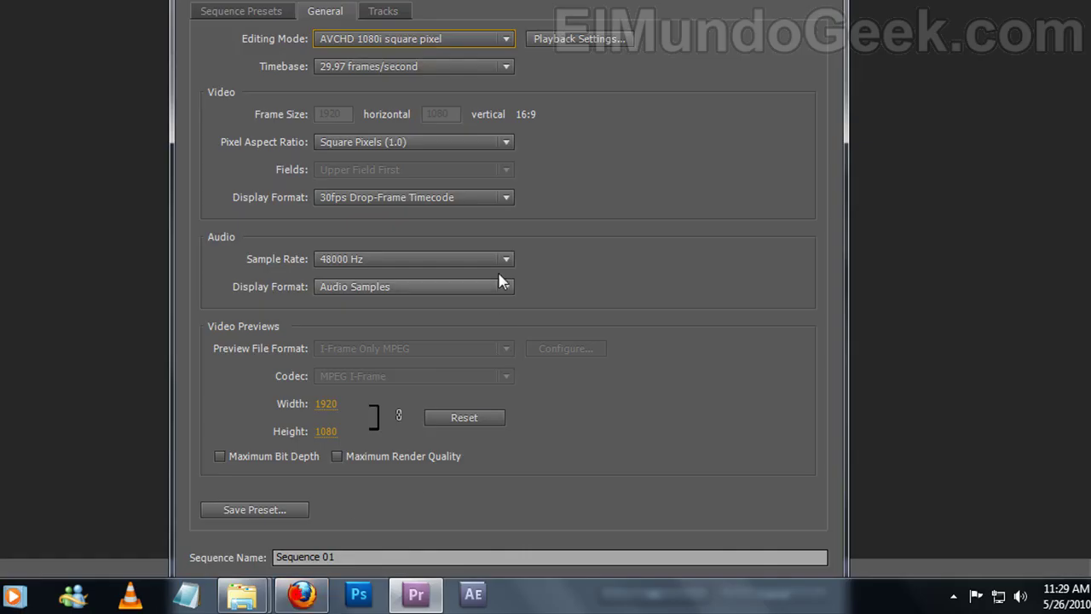
click(416, 39)
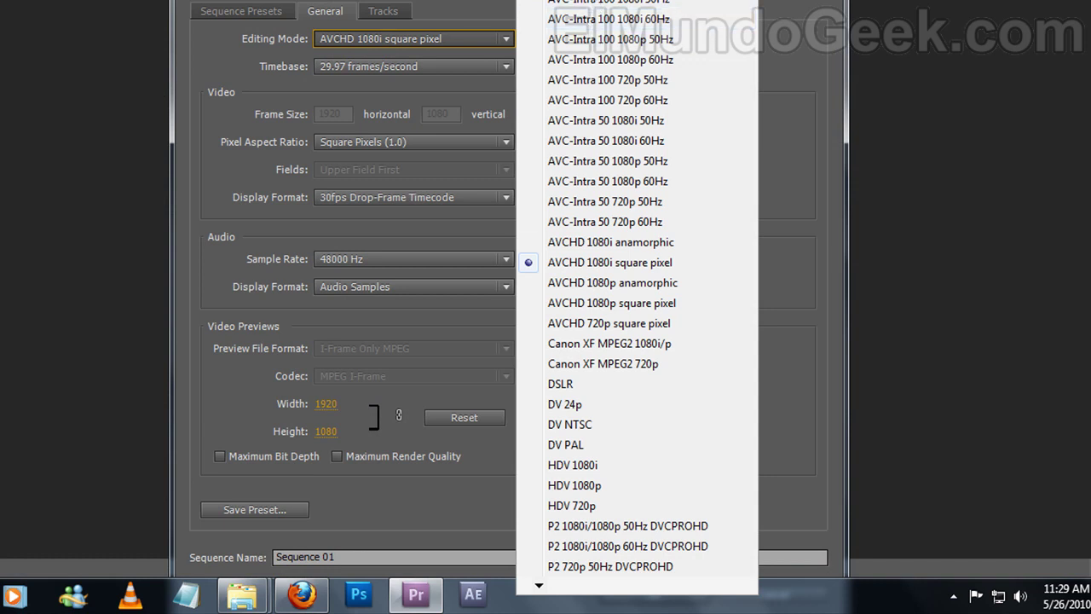
click(412, 36)
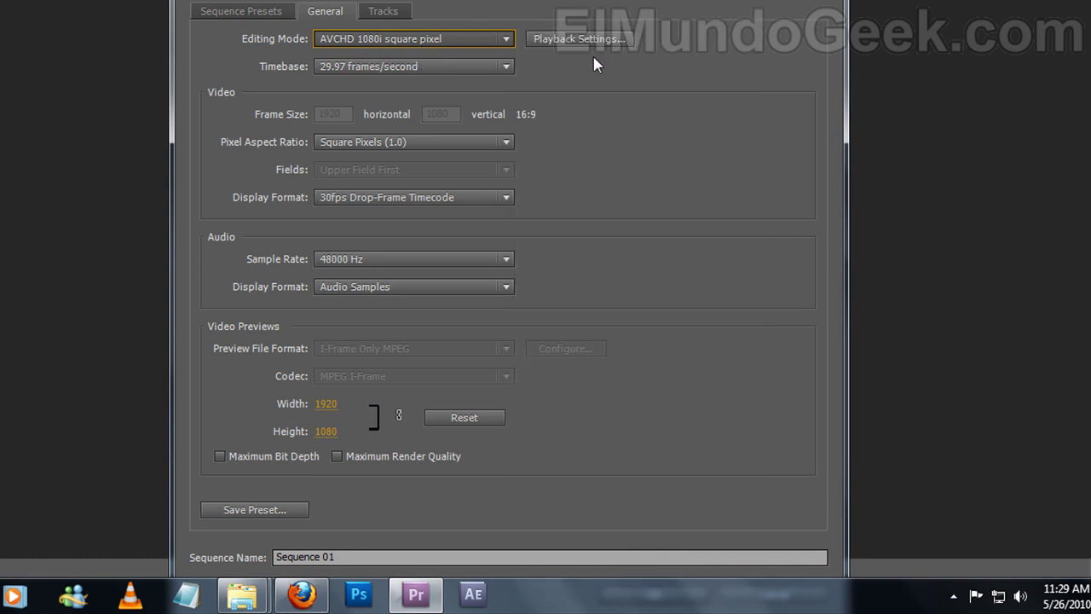
Try Desktop editing mode at 1920x1080, then pick the AVCHD 1080i30 (60i) sequence preset instead
key(d)
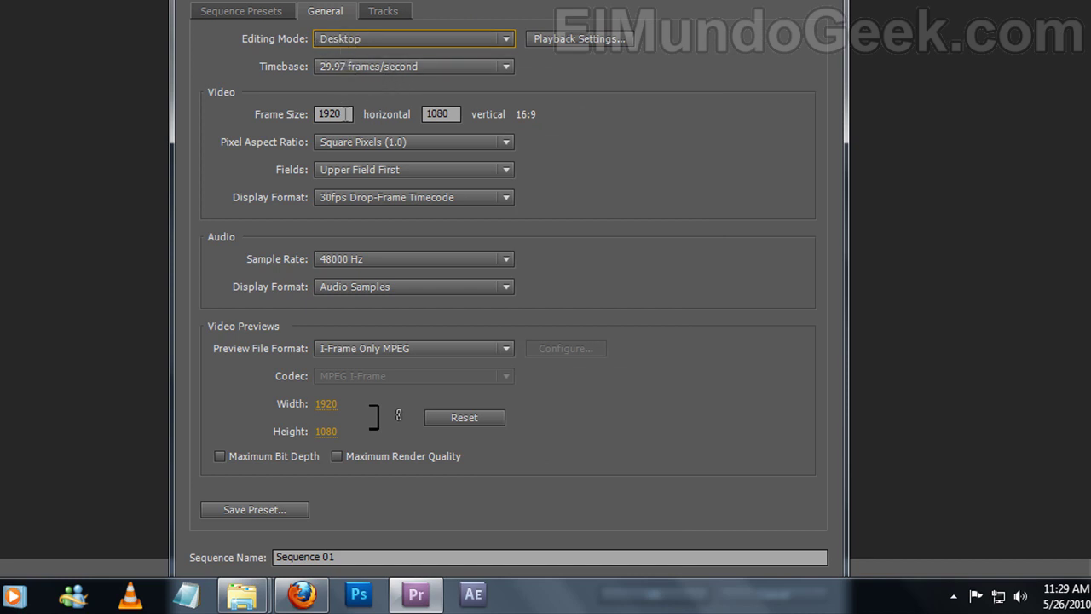
double_click(345, 114)
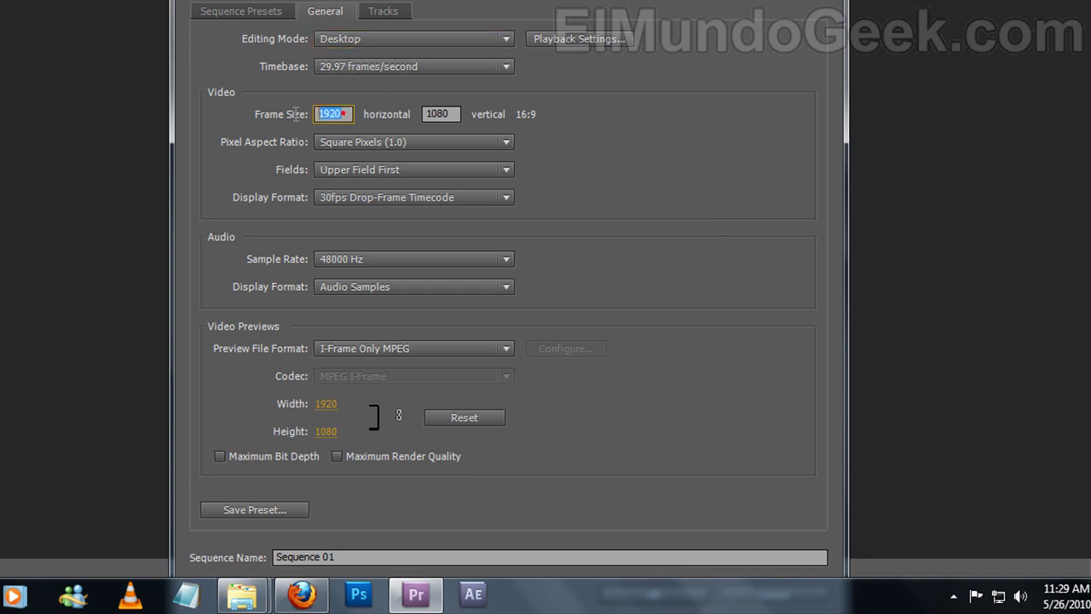
double_click(450, 118)
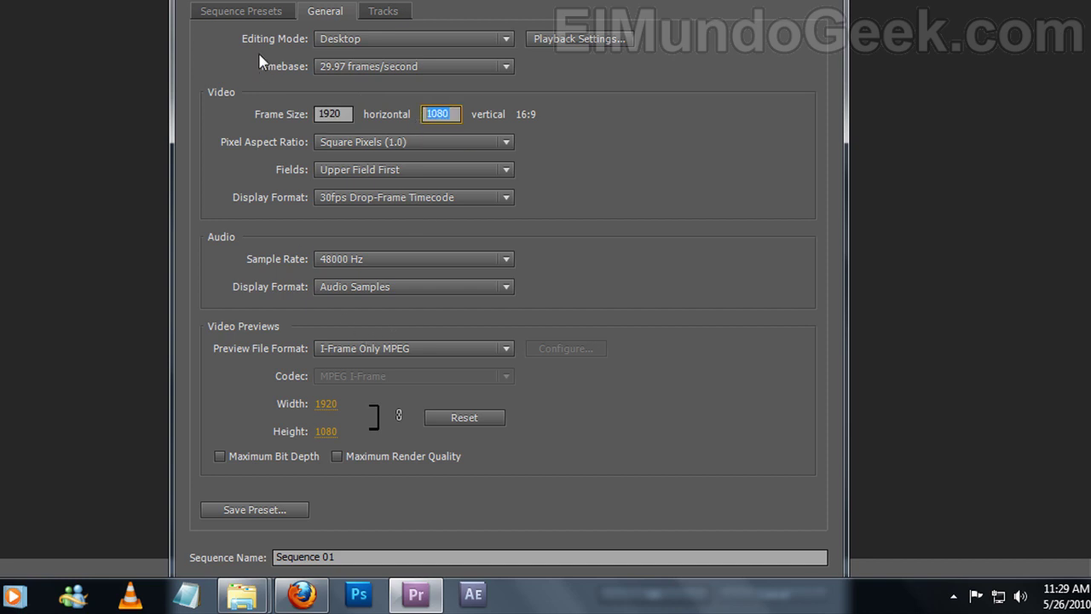
click(235, 12)
click(311, 12)
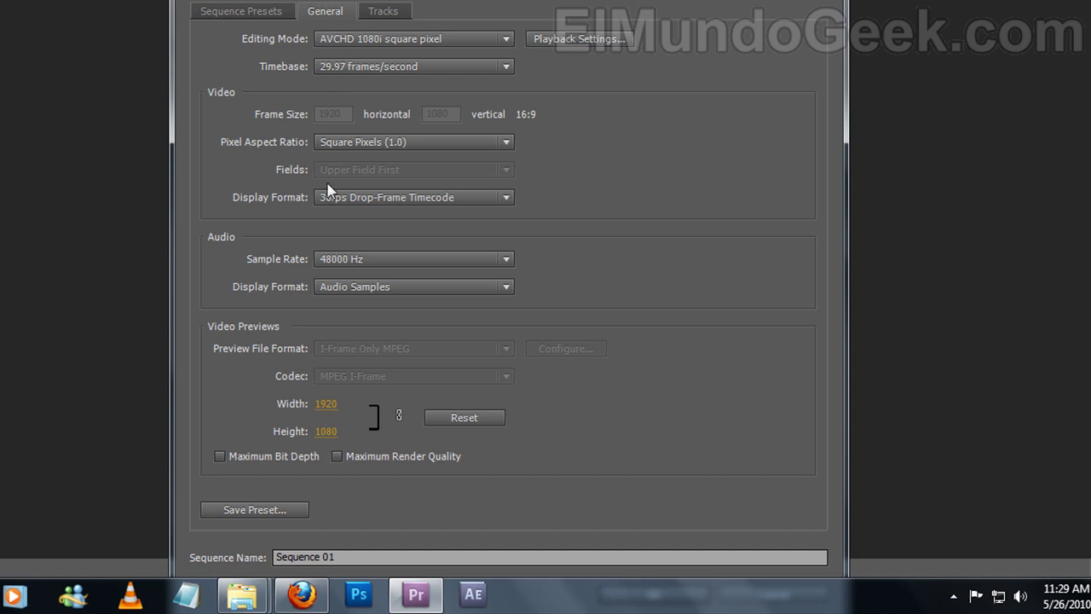
click(240, 12)
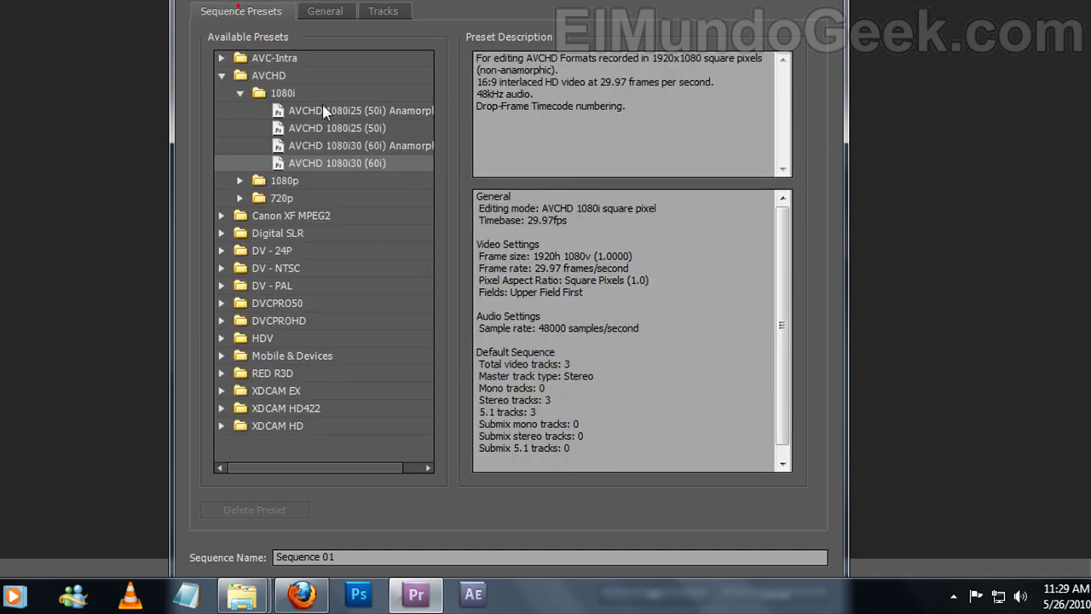
click(349, 144)
click(341, 163)
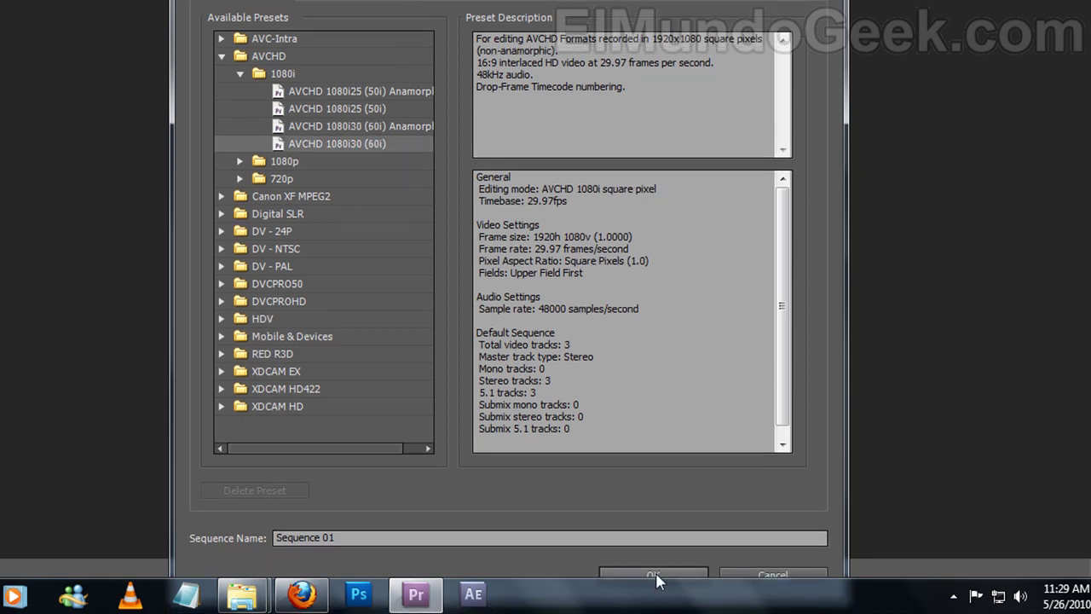
Enable Windows taskbar auto-hide and create Sequence 01 with the AVCHD 1080i30 (60i) preset
right_click(866, 610)
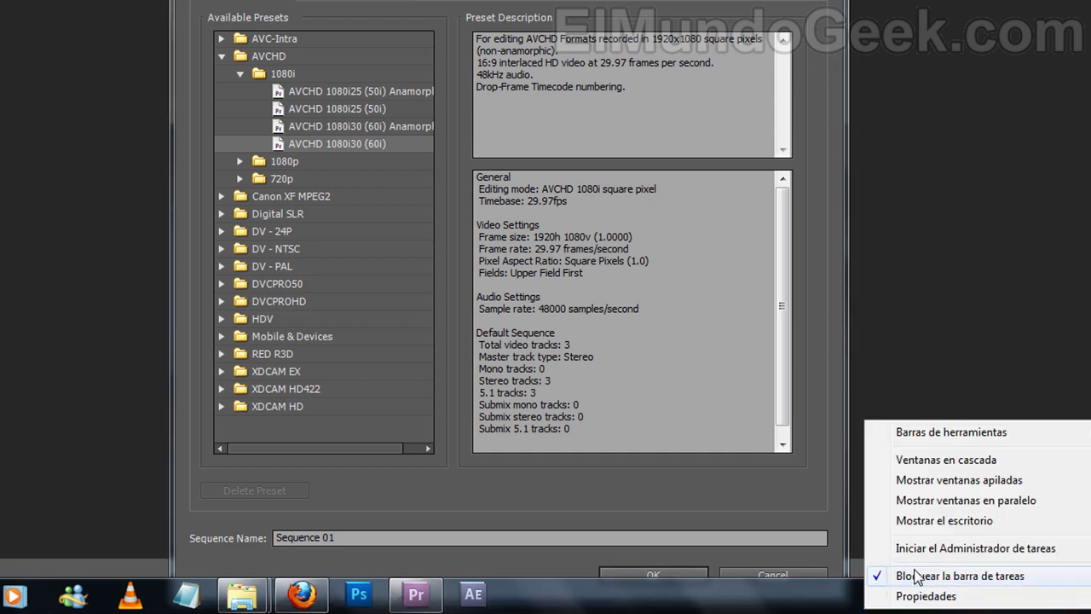
click(923, 597)
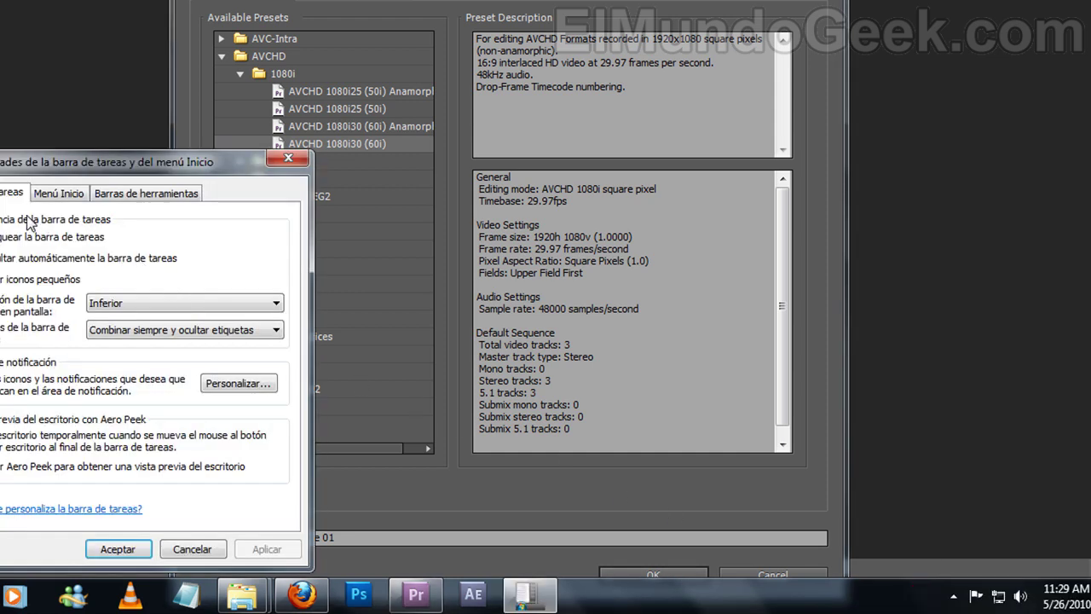
click(18, 259)
click(116, 549)
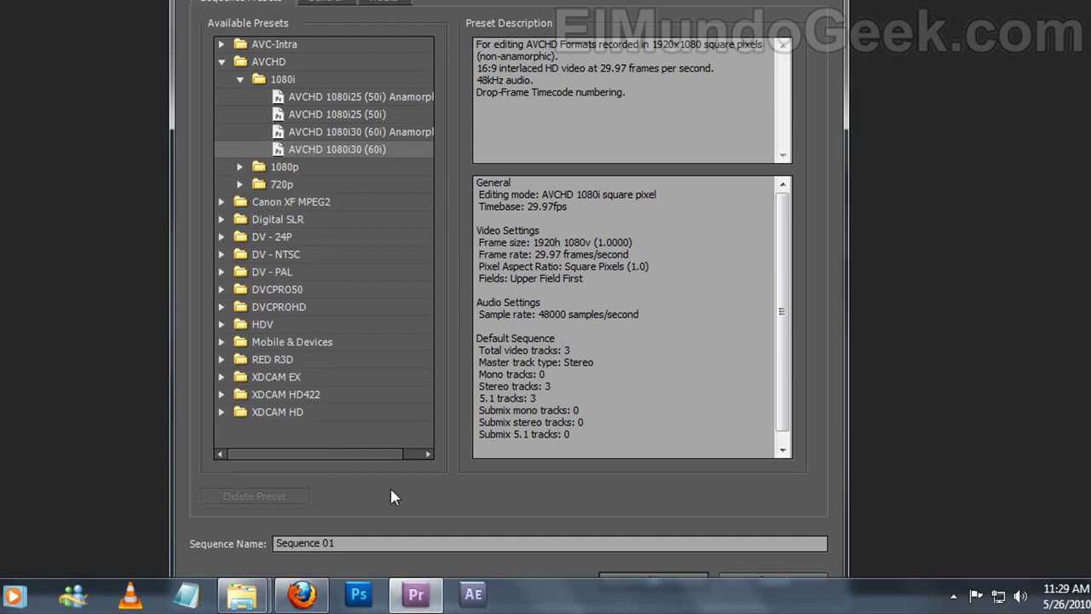
click(646, 581)
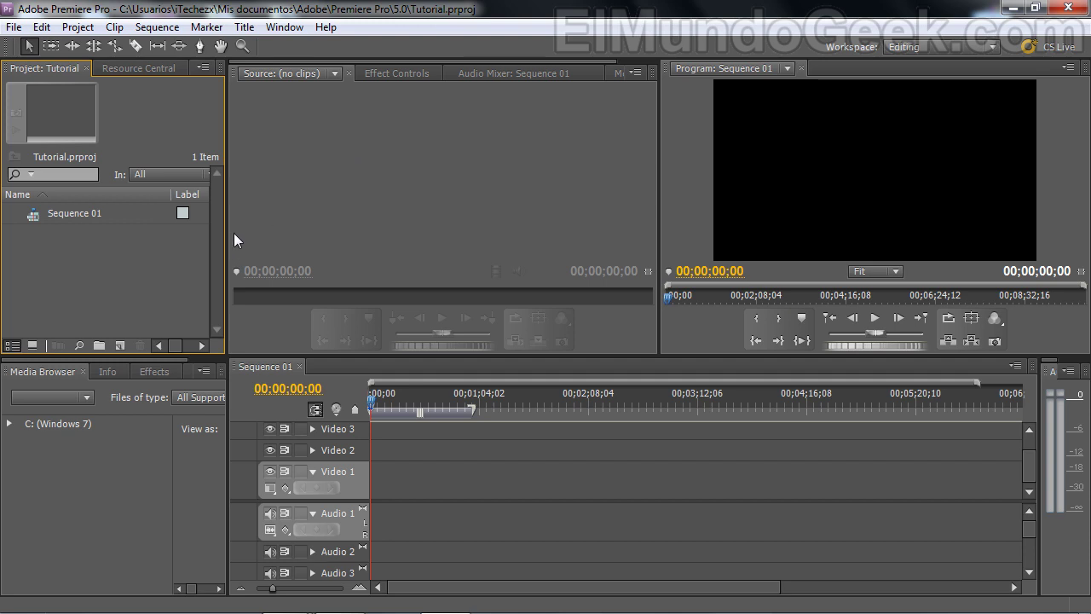
Widen the Project and Media Browser panels and slightly adjust the timeline area's height
click(272, 177)
click(186, 243)
mouse_move(225, 241)
mouse_down()
mouse_move(377, 236)
mouse_move(226, 238)
mouse_up()
drag(228, 392, 266, 396)
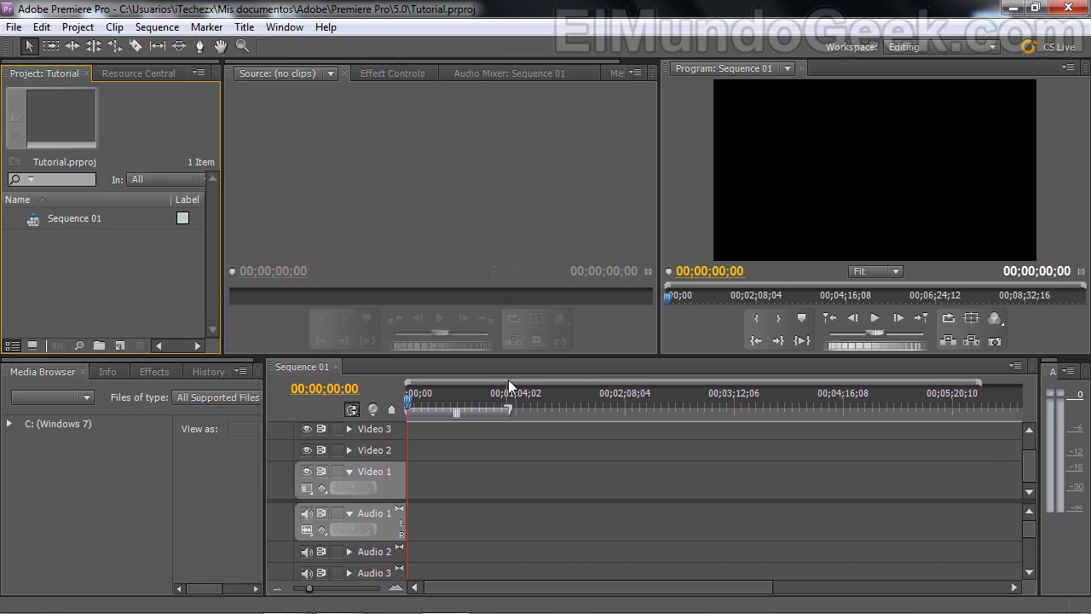
drag(525, 355, 521, 352)
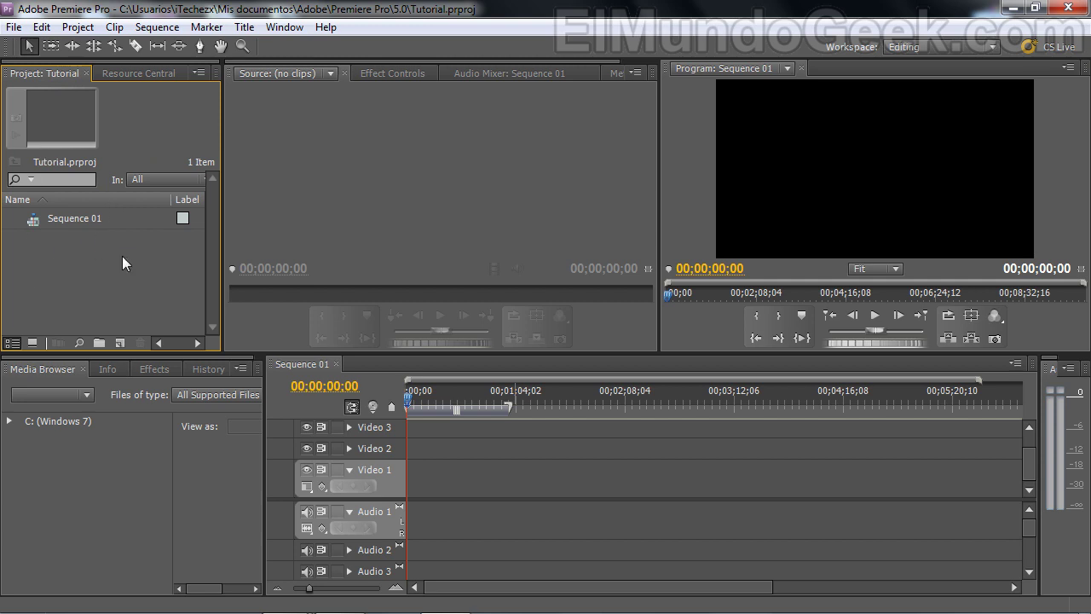
Show and close Resource Central, then bring up the Audio Mixer for Sequence 01
click(130, 73)
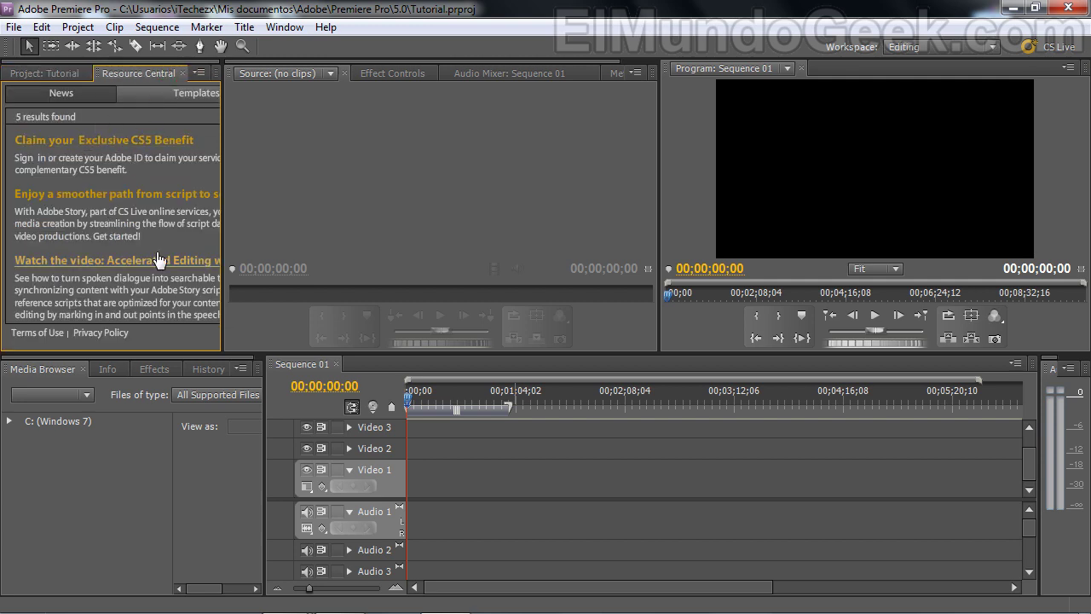
click(182, 73)
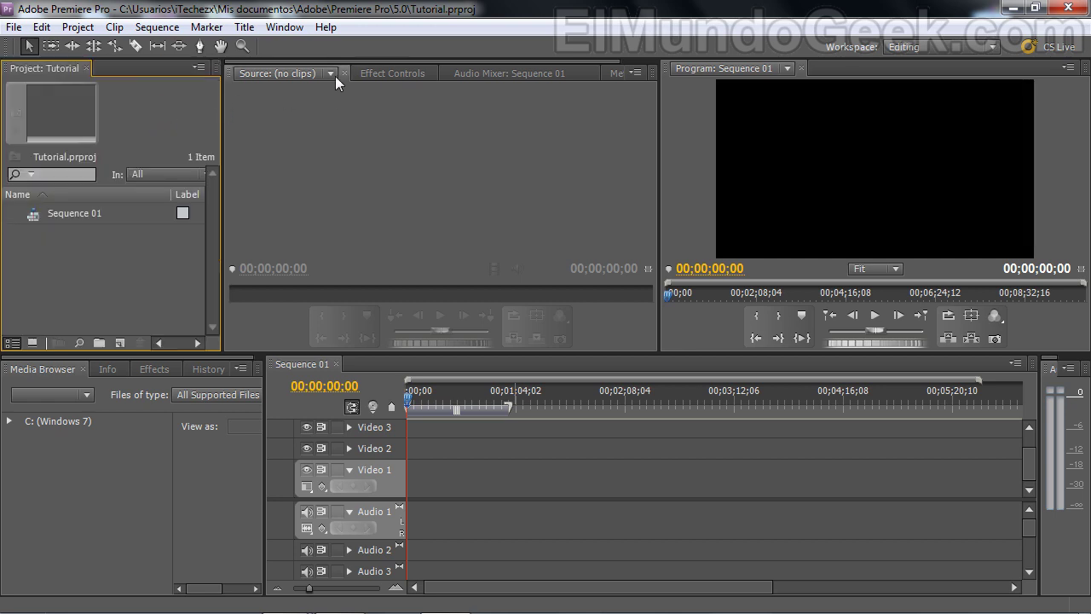
click(510, 73)
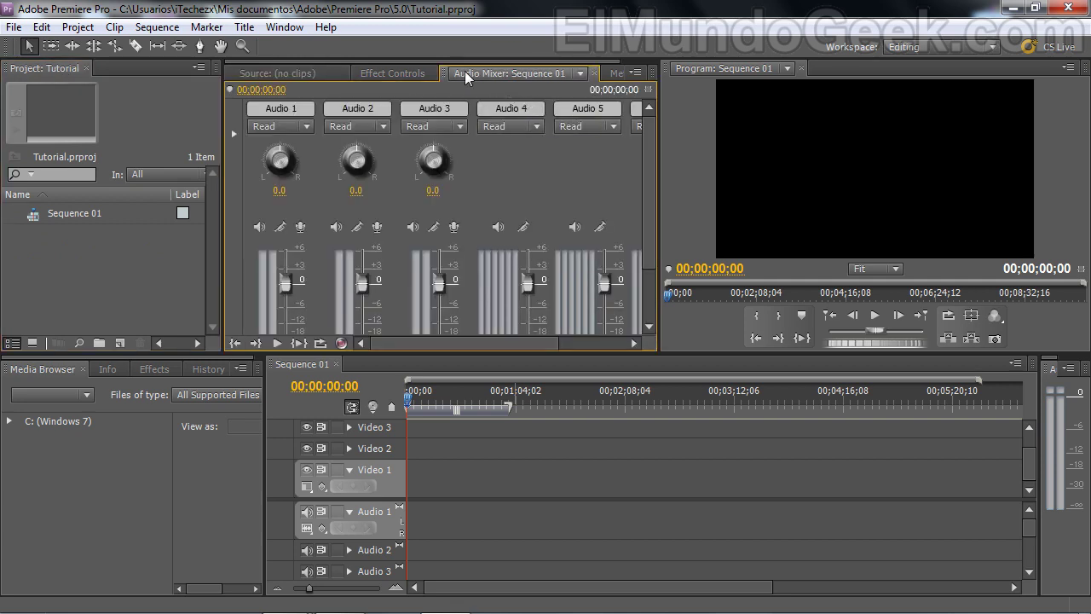
Move the Audio Mixer panel beside the Sequence 01 timeline, then back up to its original spot
right_click(461, 74)
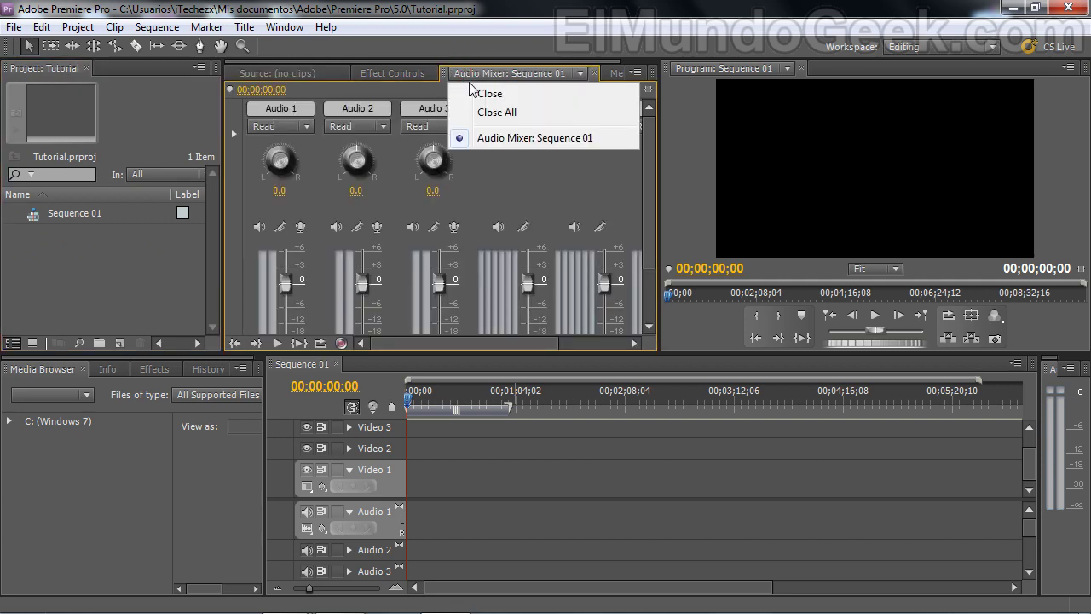
click(447, 75)
drag(448, 75, 537, 297)
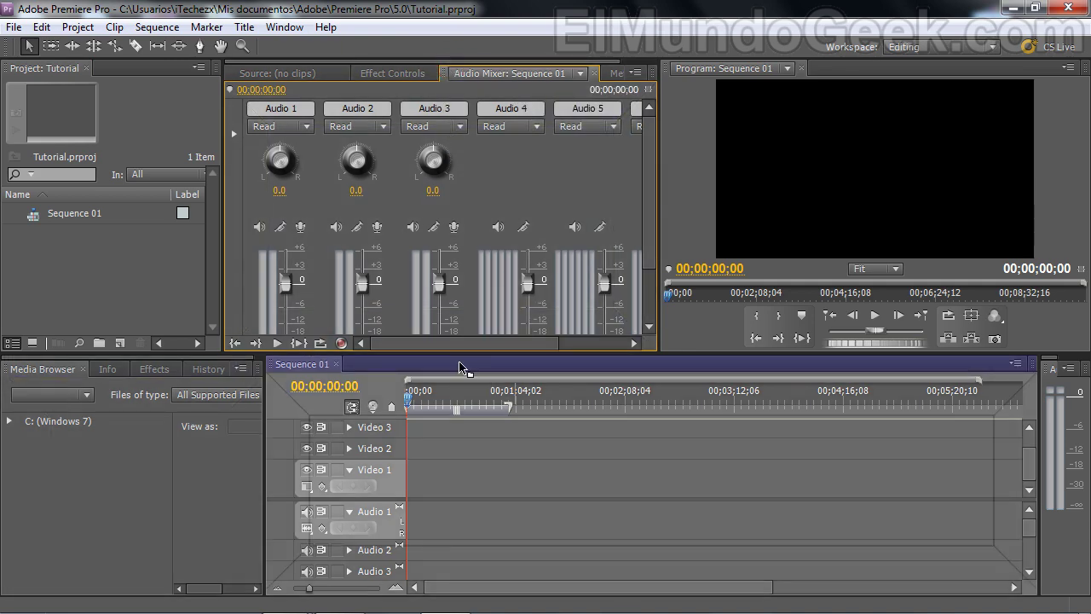
drag(537, 297, 480, 375)
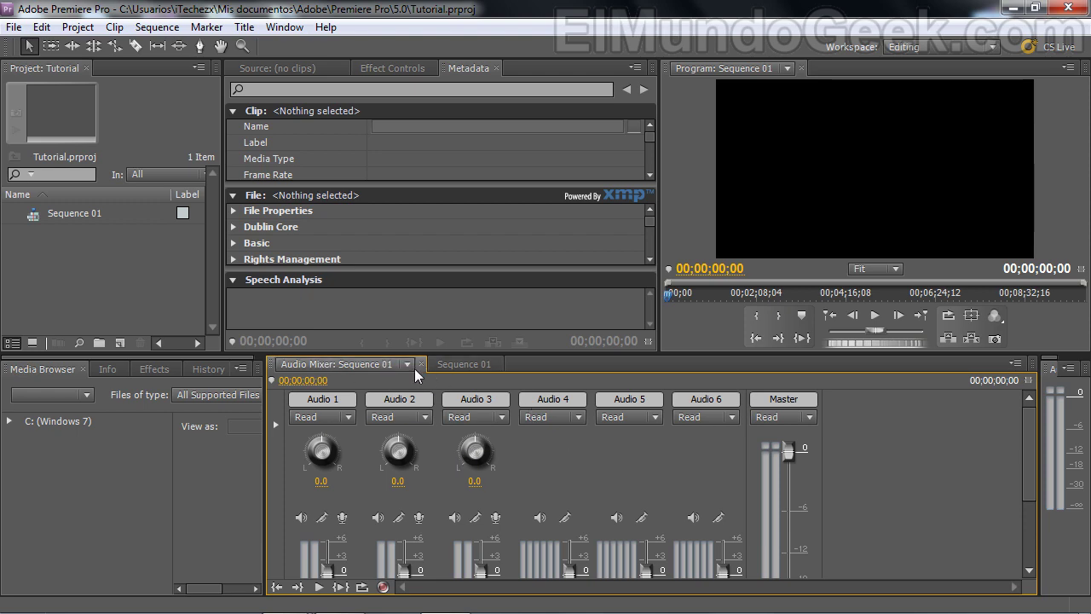
mouse_move(390, 361)
mouse_down()
mouse_move(428, 97)
mouse_move(519, 80)
mouse_up()
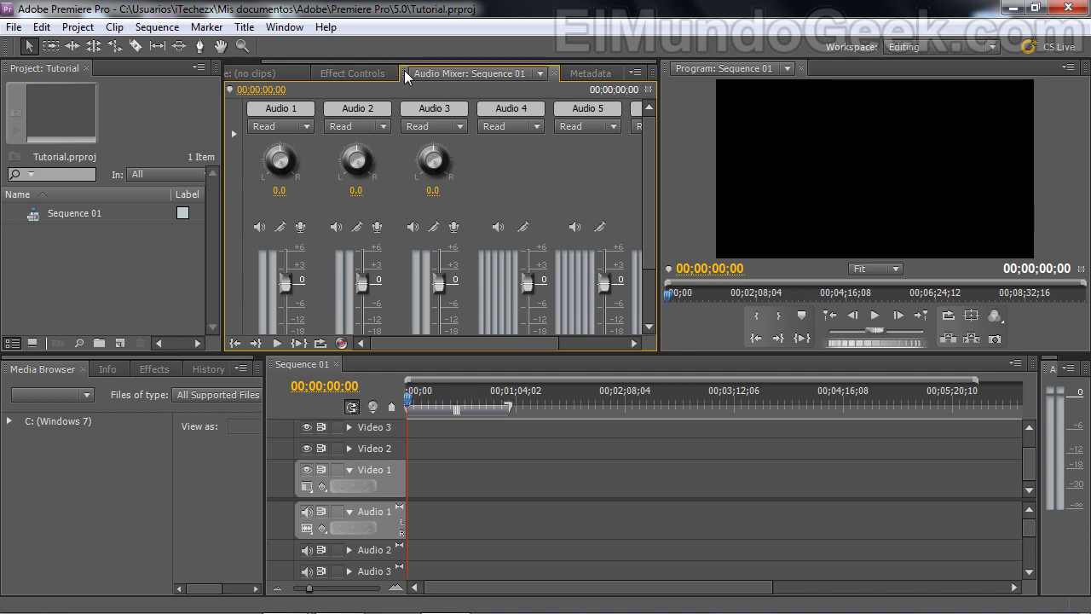
Float the Audio Mixer, widen it to show every channel, close it, and show the Source monitor
mouse_move(405, 75)
mouse_down()
mouse_move(546, 117)
mouse_move(460, 176)
mouse_up()
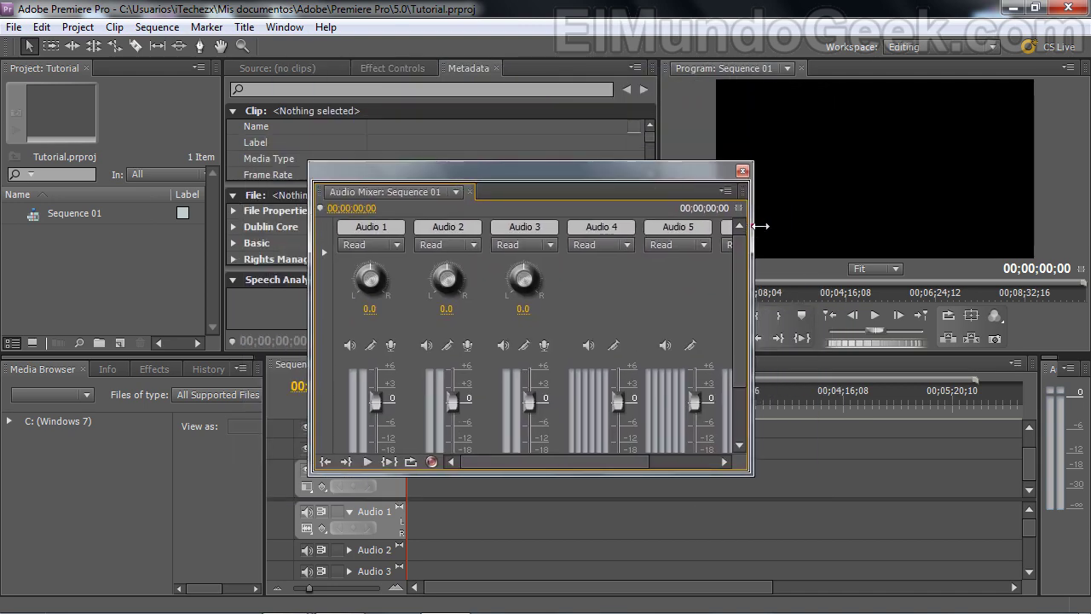
drag(759, 226, 891, 218)
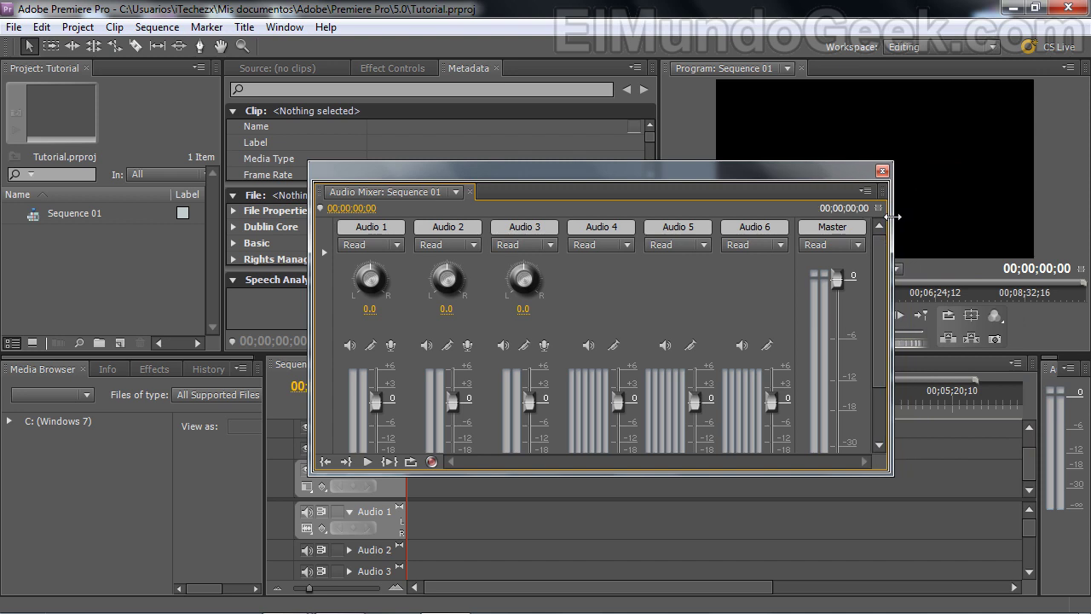
click(882, 169)
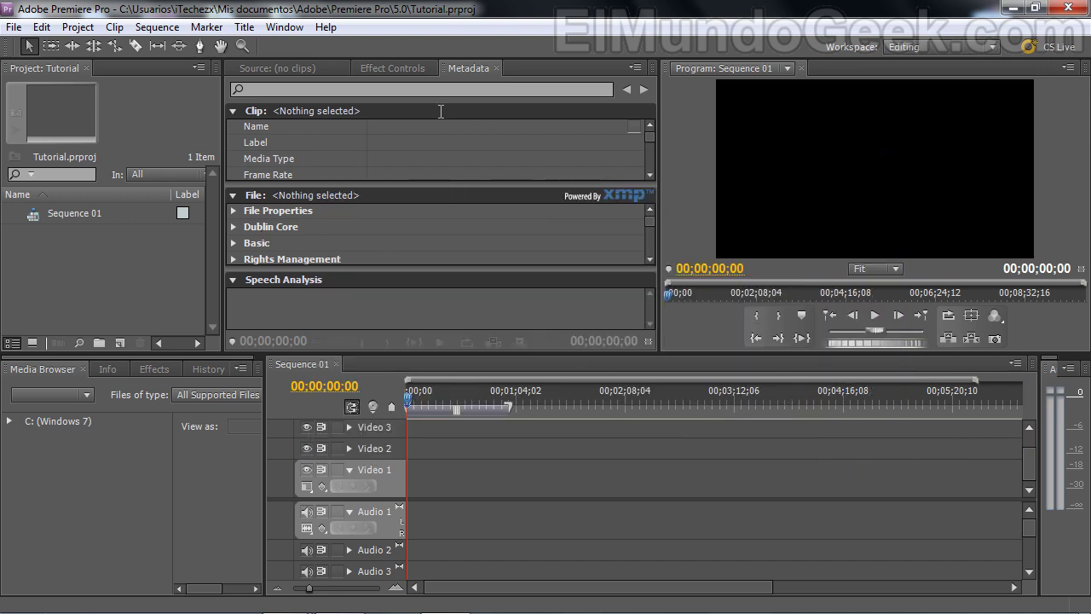
click(270, 63)
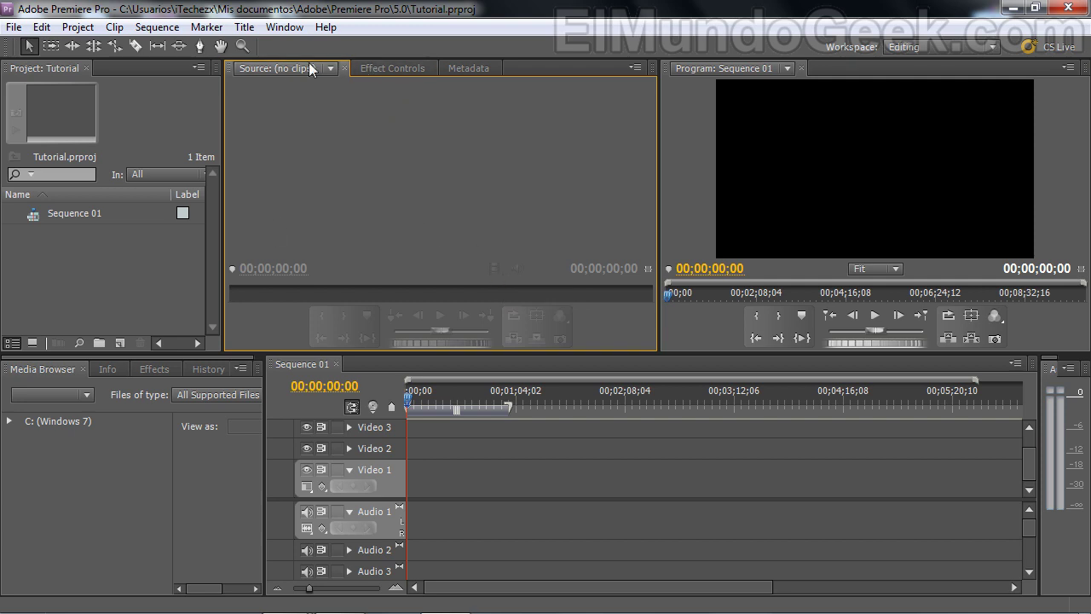
Open the Effect Controls panel from the Window menu
click(14, 27)
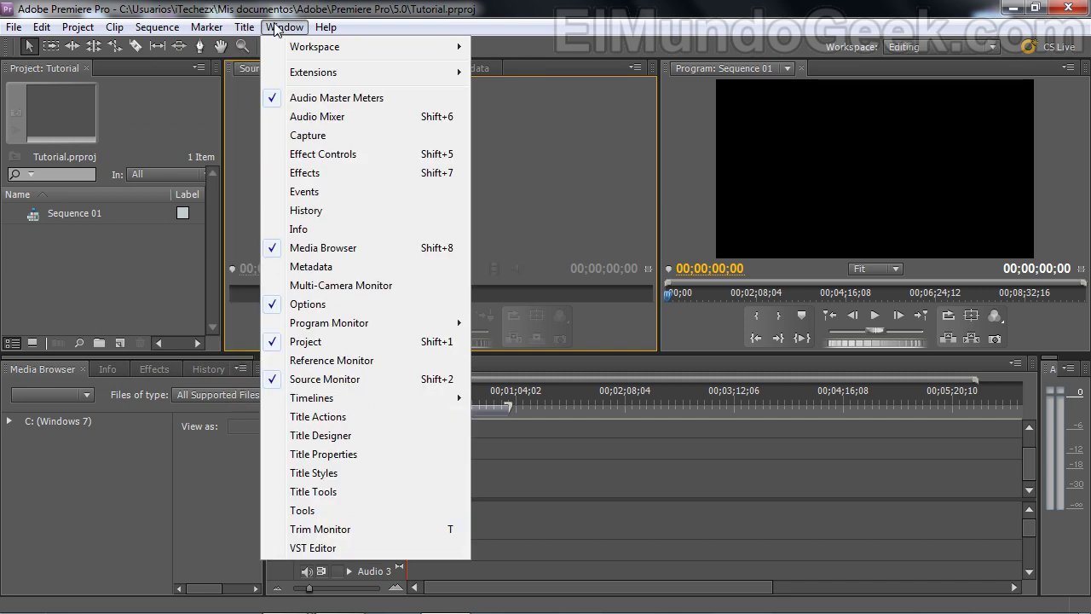
mouse_move(348, 400)
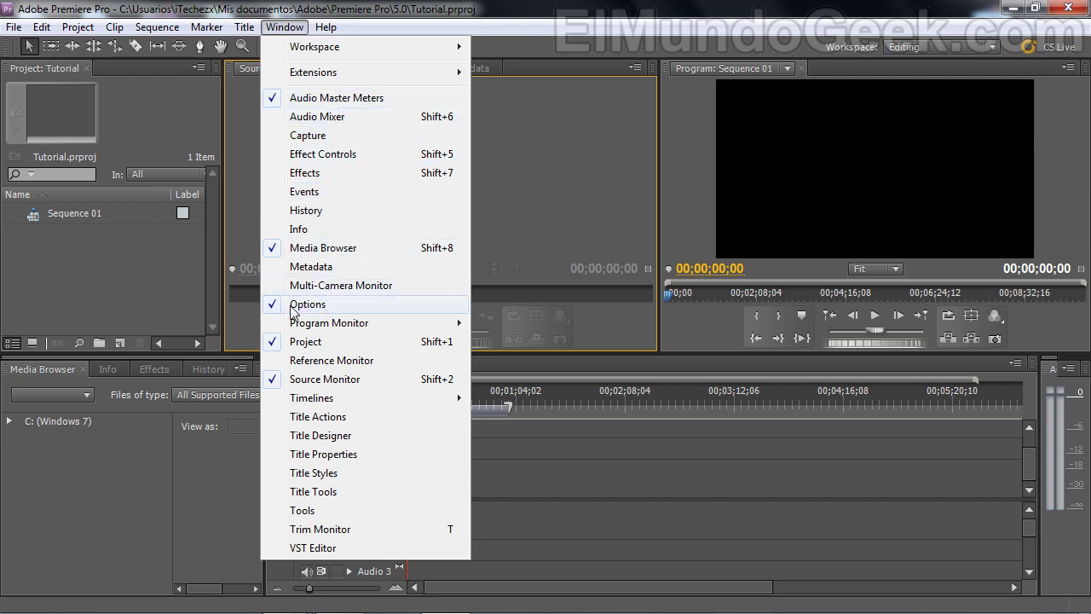
click(323, 160)
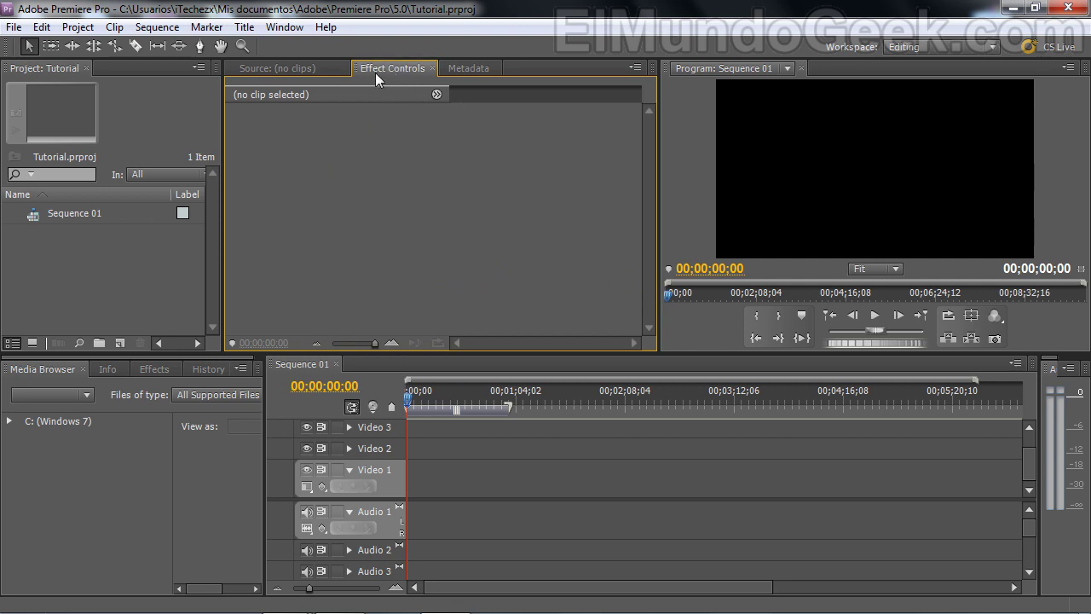
Look through the Source and Metadata panels, then bring up the Effects list
click(311, 72)
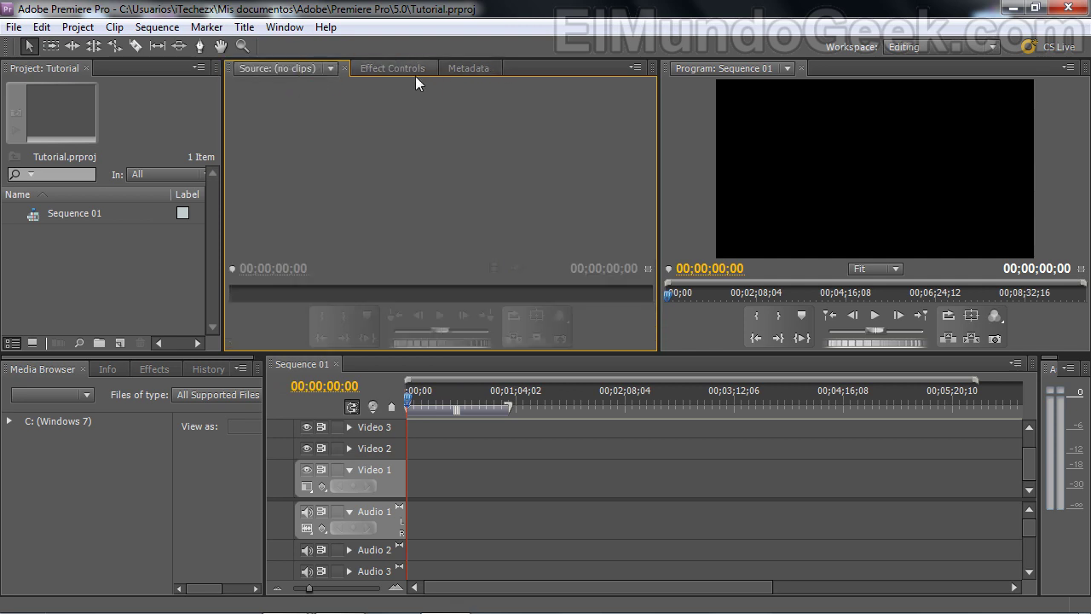
click(393, 69)
click(472, 66)
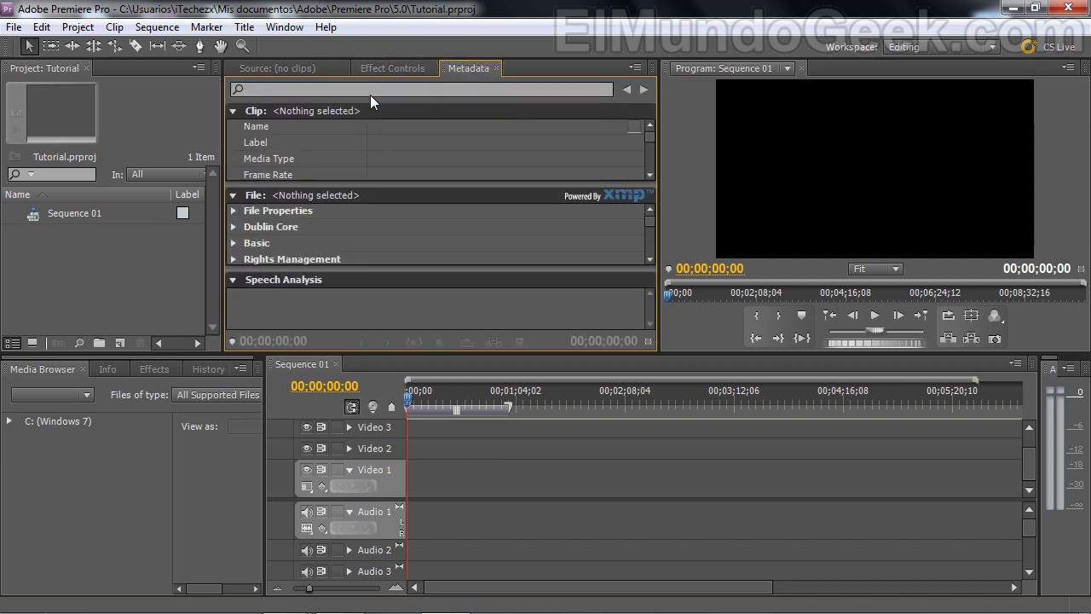
click(392, 68)
click(295, 69)
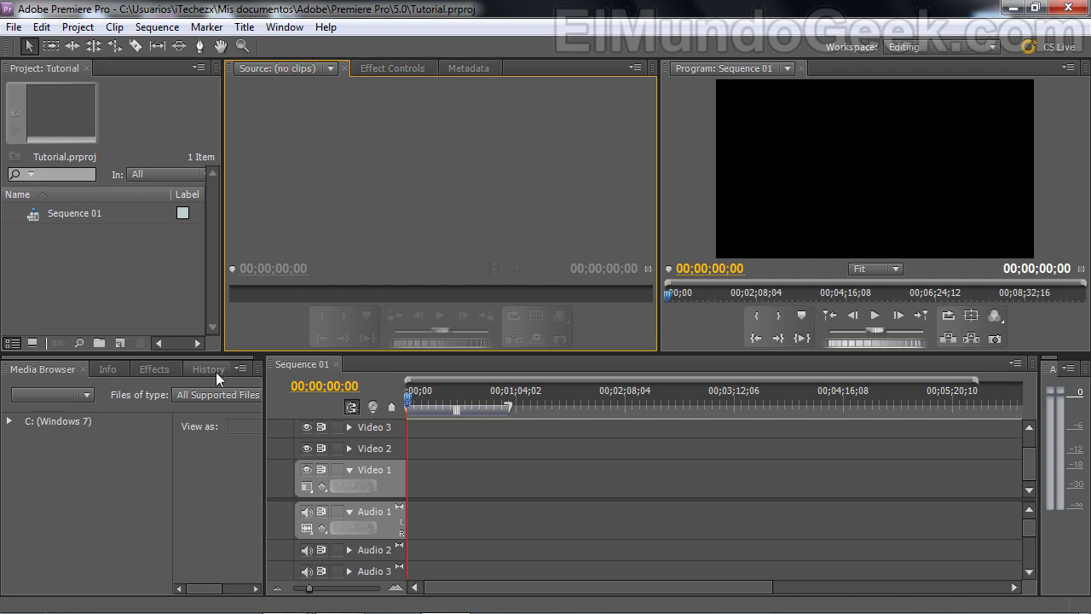
click(106, 369)
click(154, 369)
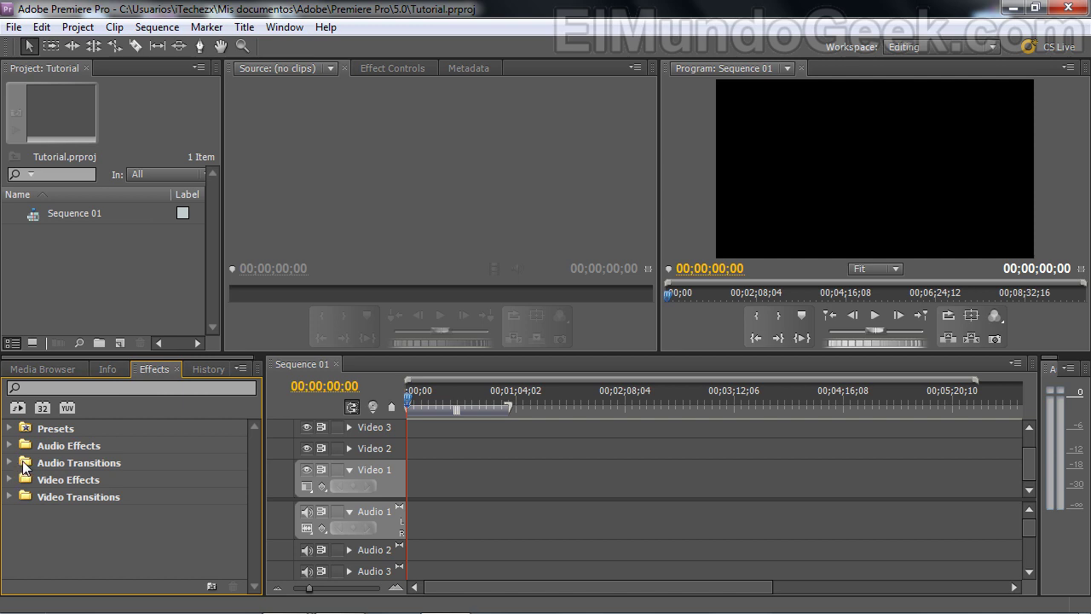
Click into the Effects search box, glance at History, and scroll the timeline tracks
click(104, 386)
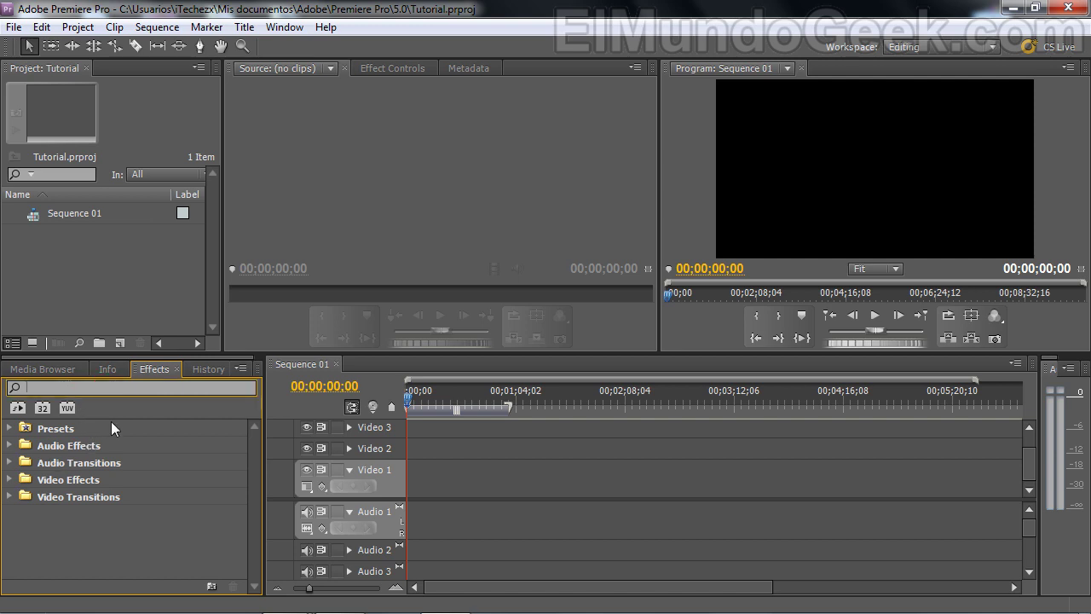
click(212, 372)
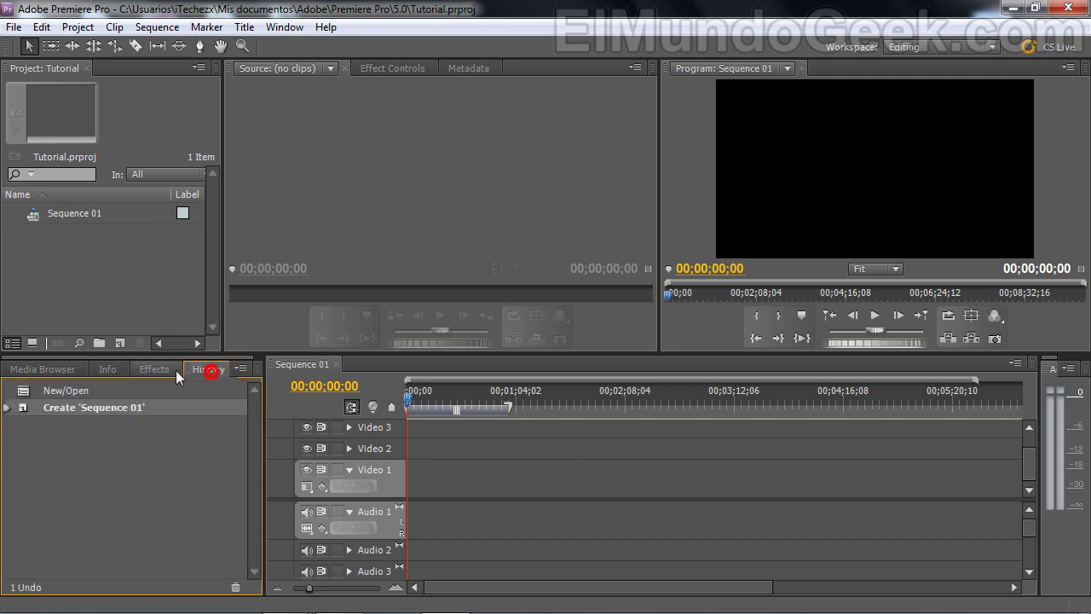
click(169, 369)
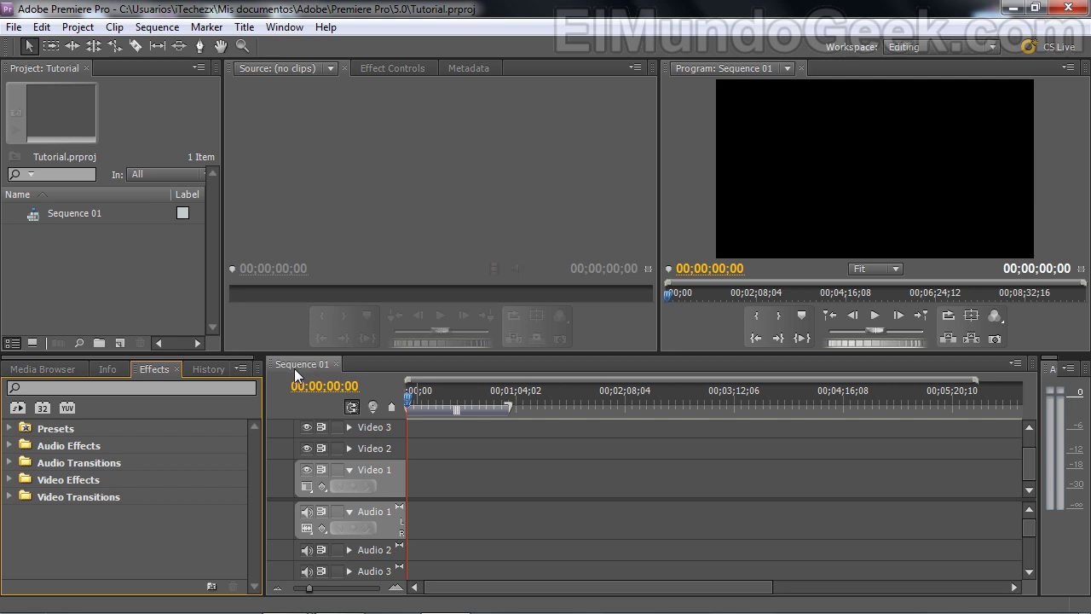
mouse_move(512, 611)
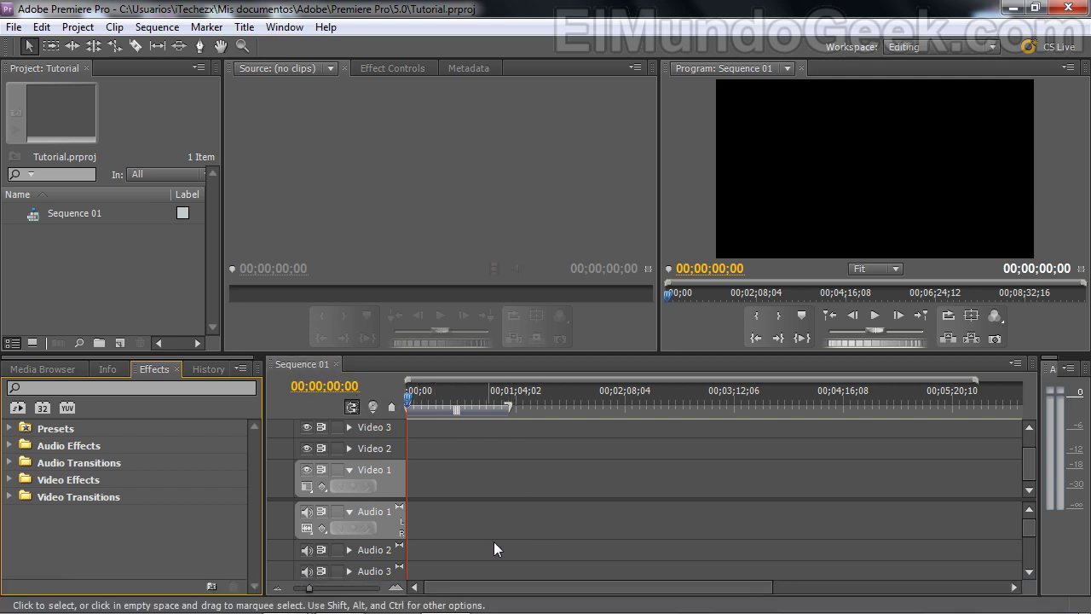
mouse_move(503, 587)
mouse_down()
mouse_move(765, 589)
mouse_move(477, 588)
mouse_up()
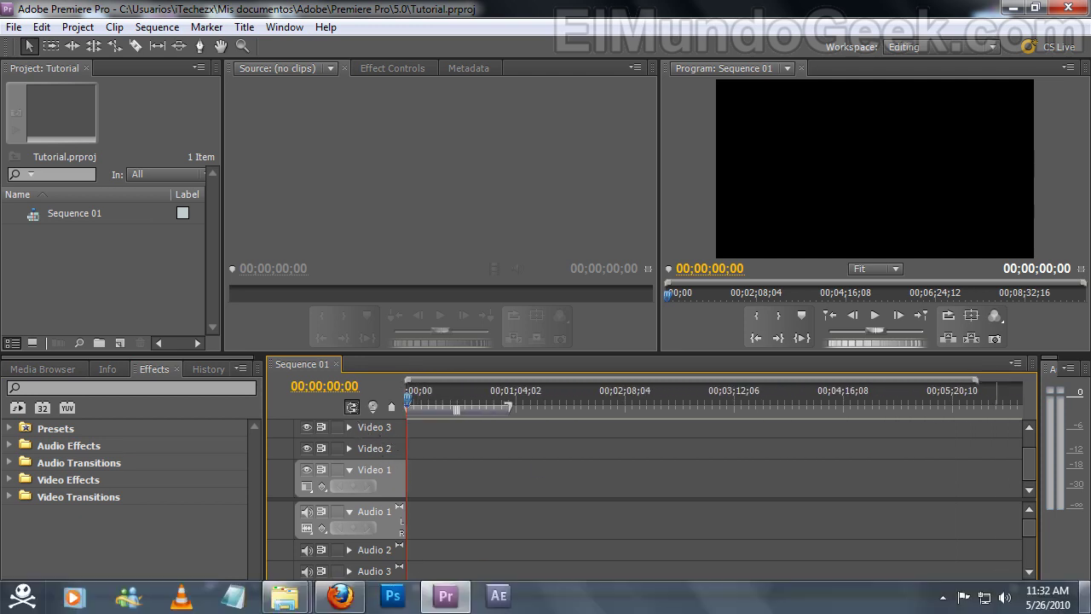
click(1029, 534)
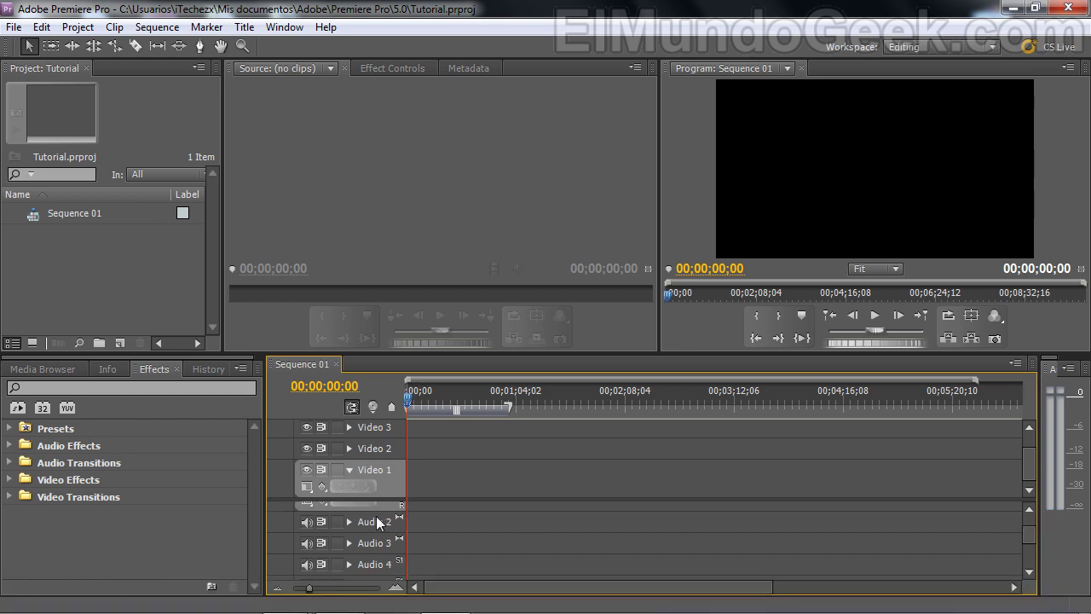
scroll(1023, 534, up, 1)
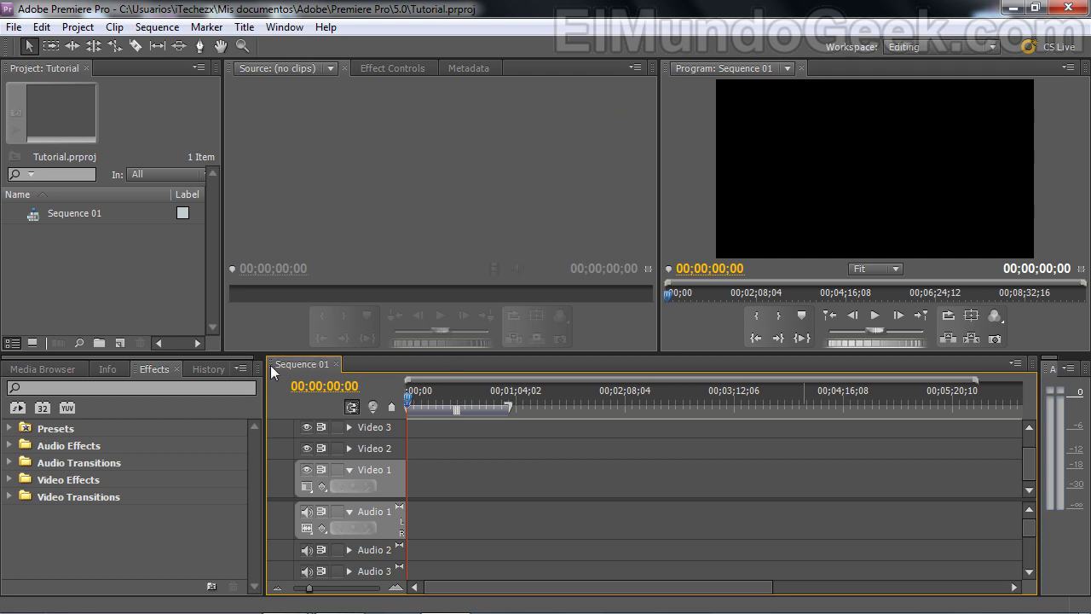
Peek at the Media Browser and Info panels, return to Effects, and open the File menu
click(53, 368)
click(97, 367)
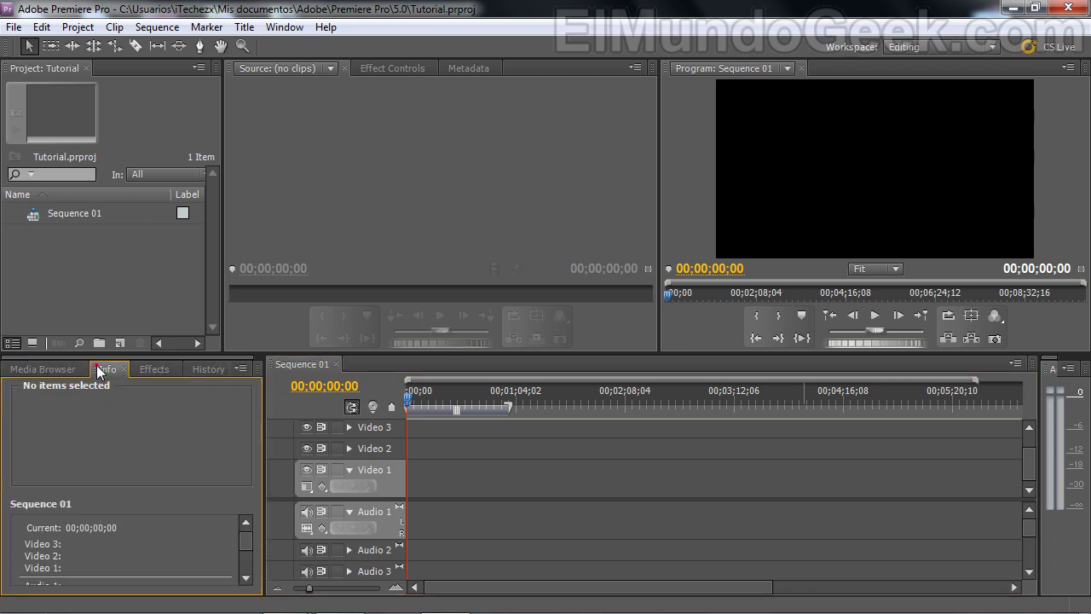
click(150, 368)
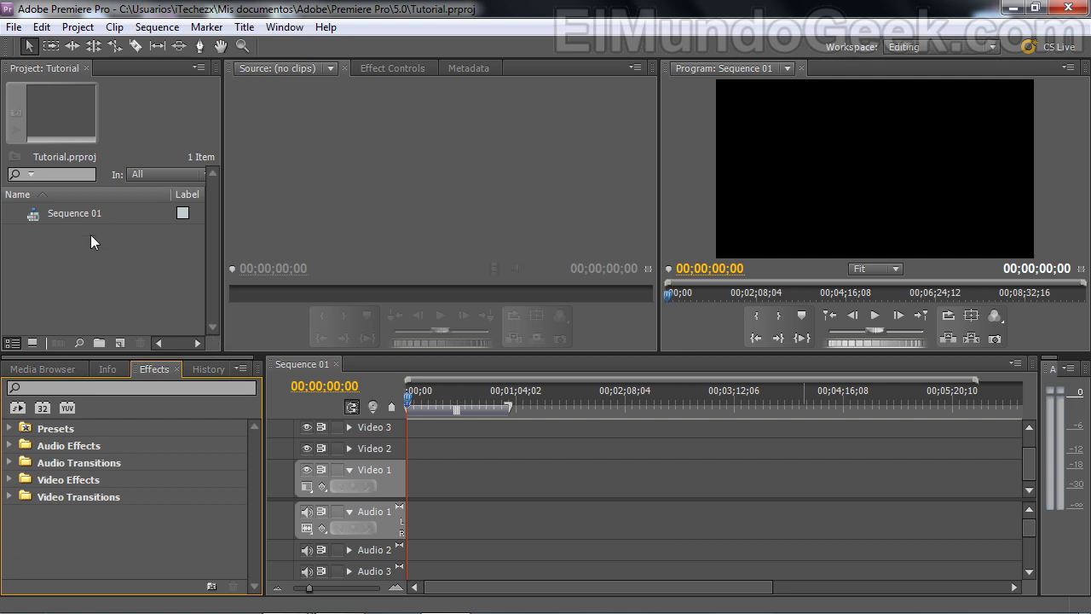
click(14, 27)
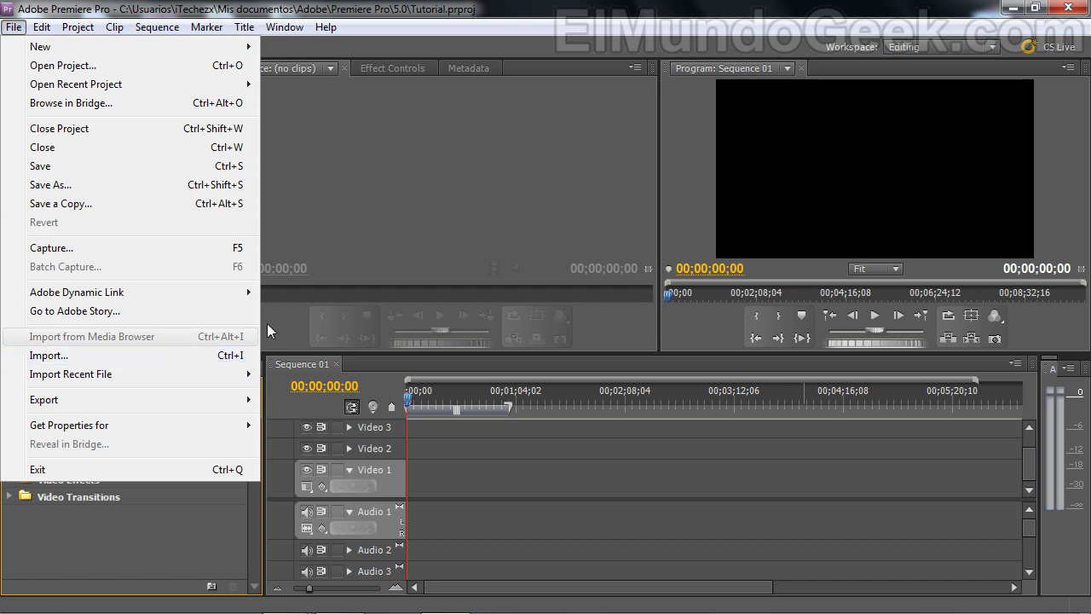
Open the Import dialog from the Project panel, select 1.wav, cancel, and switch to Explorer
click(368, 249)
click(92, 264)
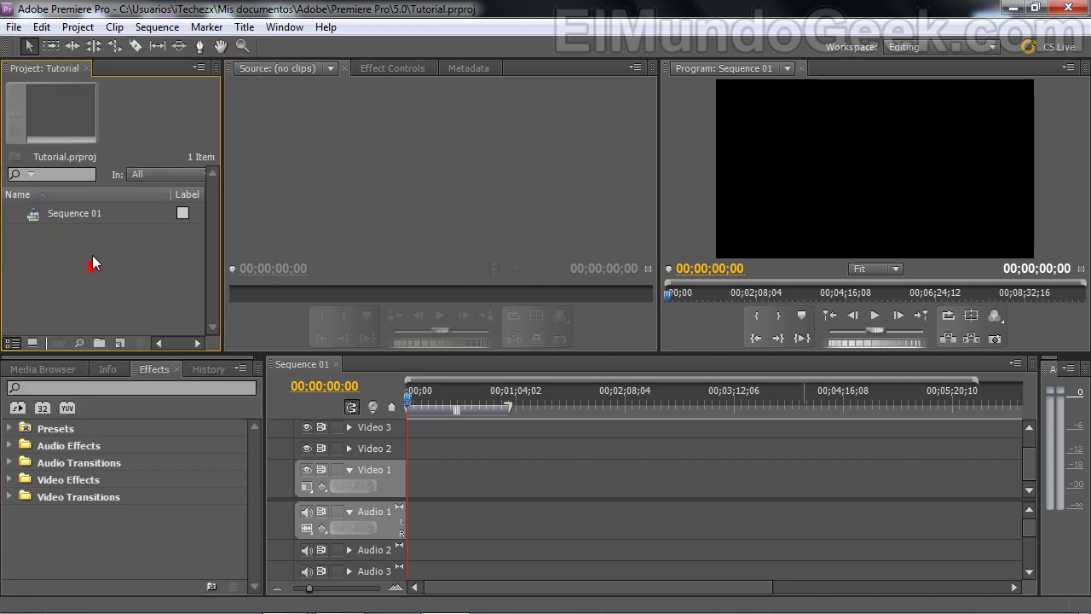
double_click(102, 266)
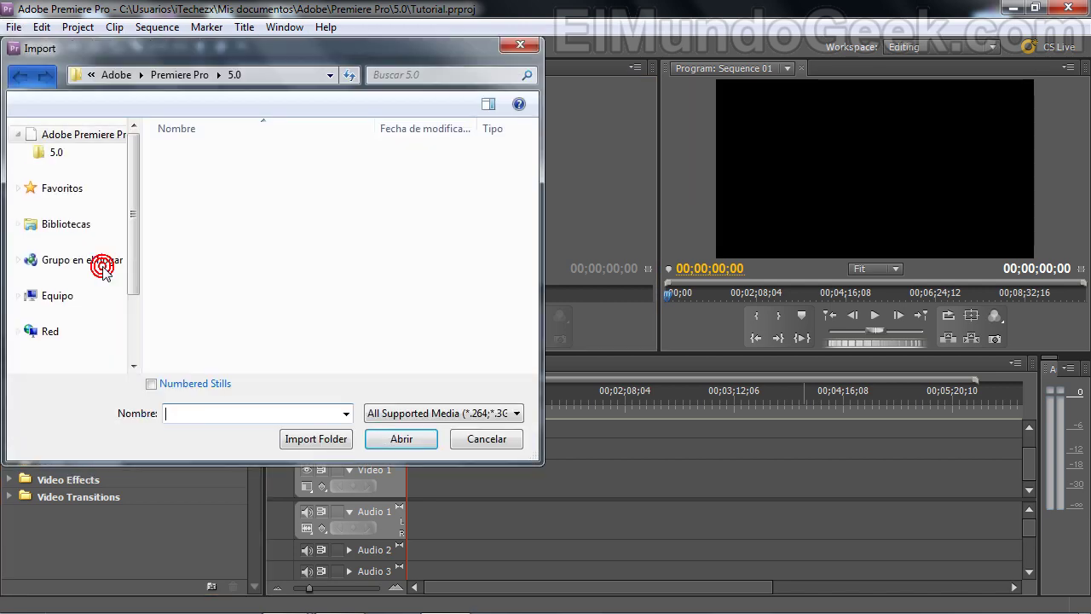
drag(239, 50, 422, 56)
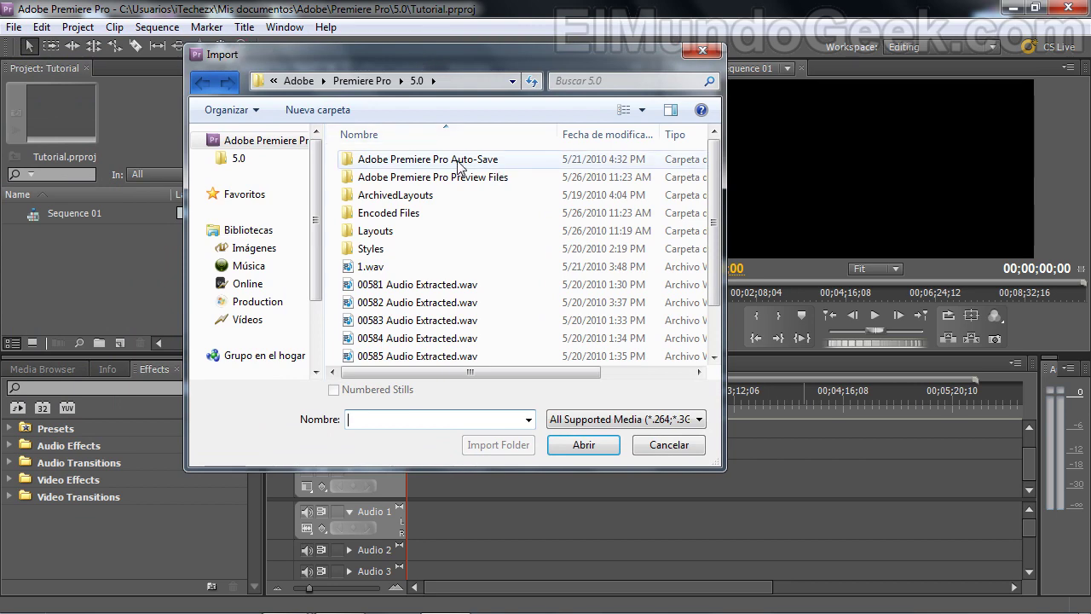
scroll(723, 174, down, 2)
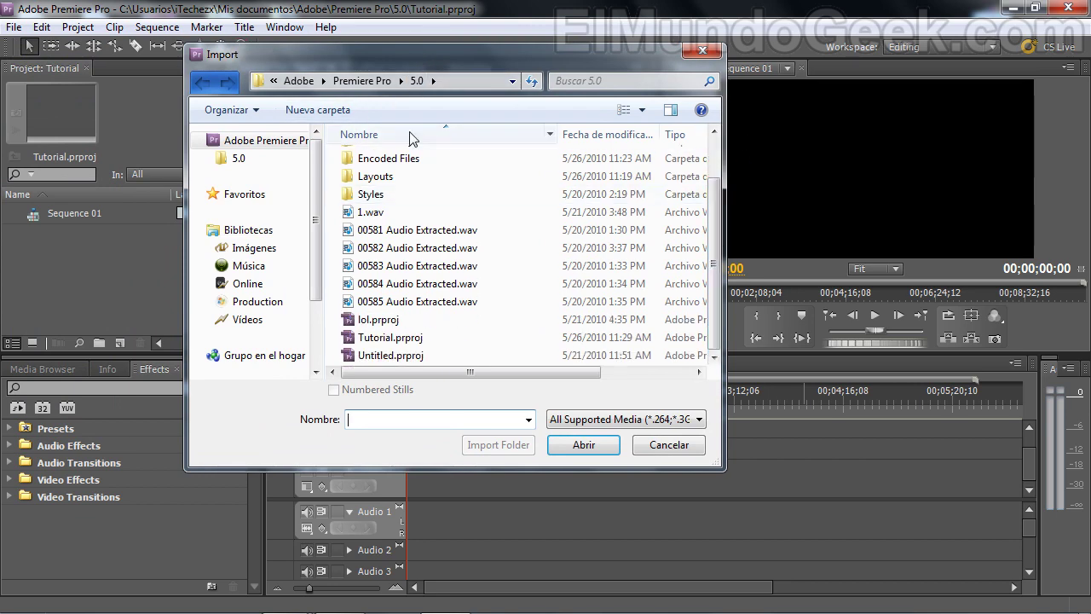
click(407, 213)
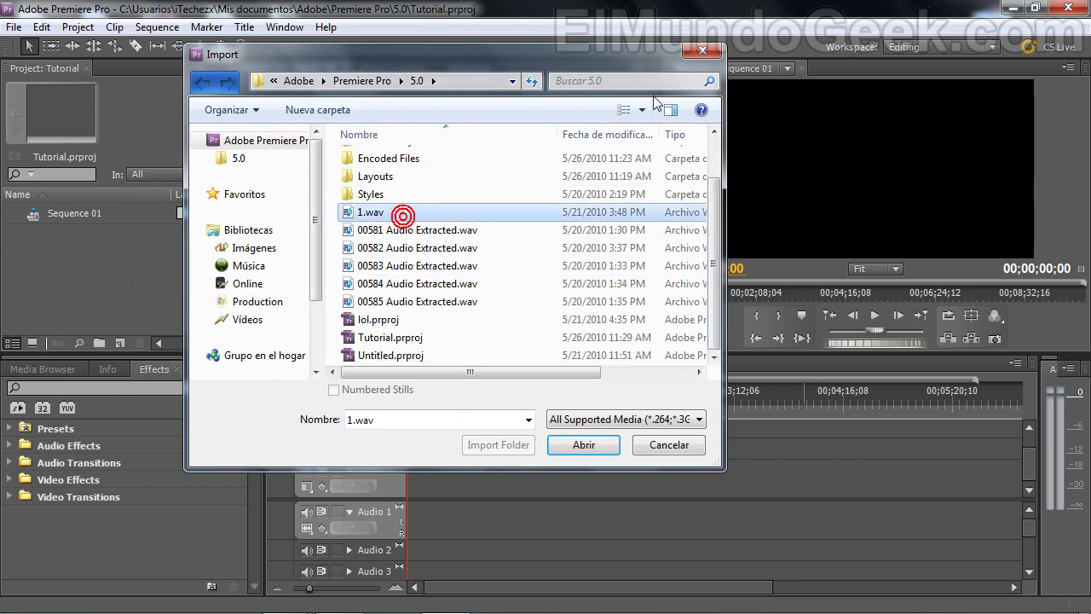
click(689, 47)
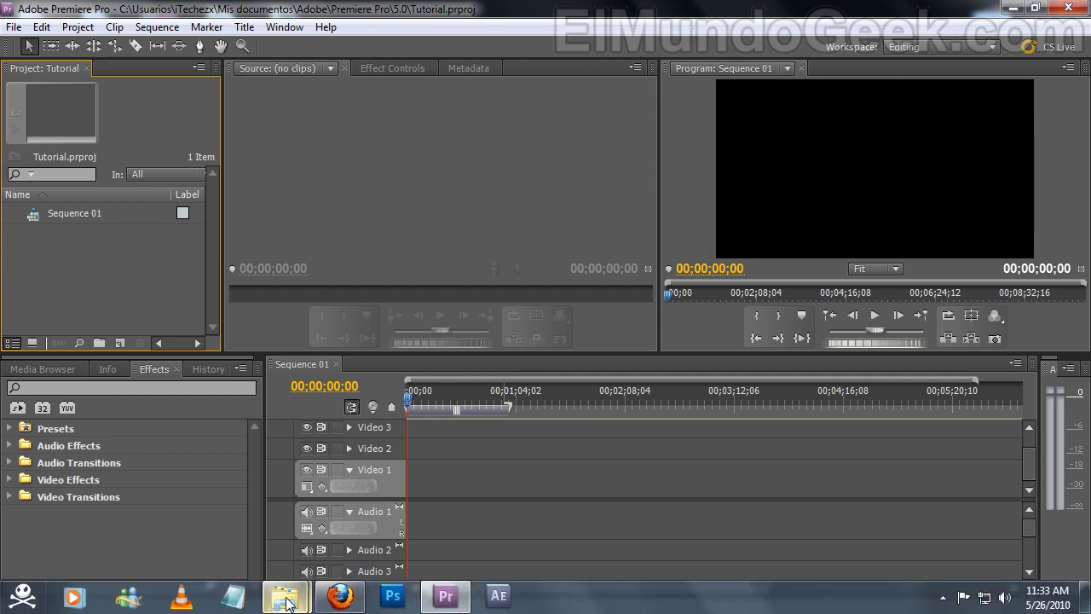
click(284, 597)
Drag 00534.MTS, 00533.MTS and 00577.MTS from the Test folder into the Project panel, then close Explorer
click(406, 513)
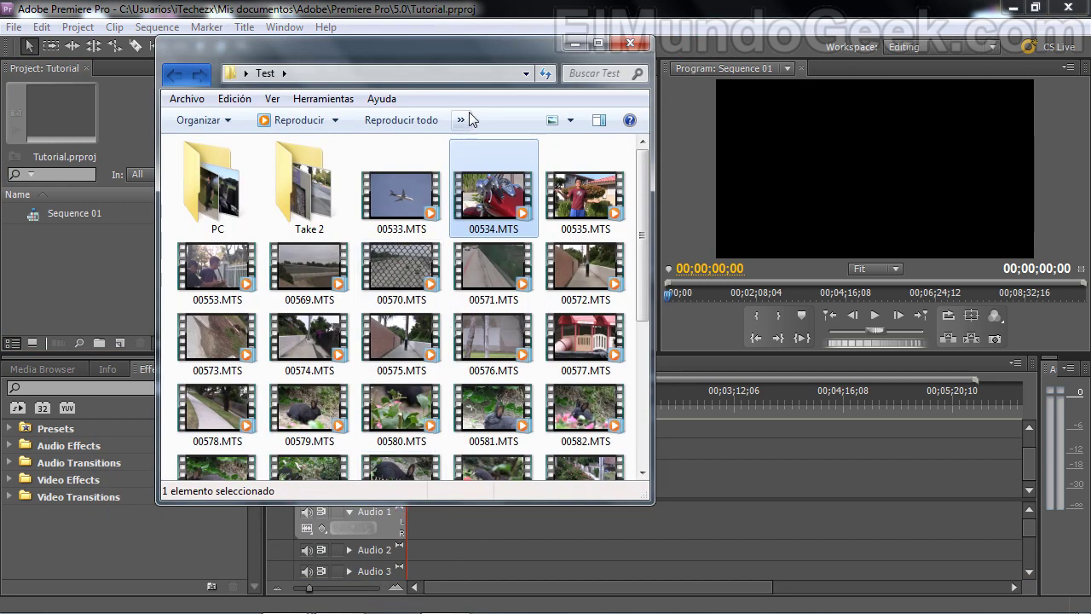
drag(315, 52, 446, 60)
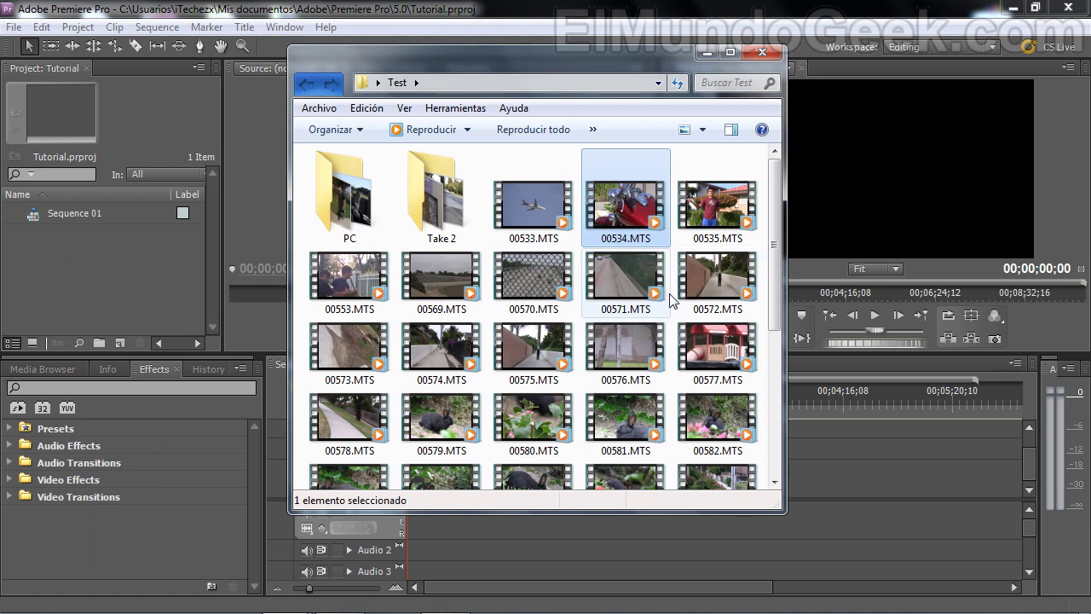
mouse_move(647, 215)
mouse_down()
mouse_move(569, 253)
mouse_move(76, 279)
mouse_up()
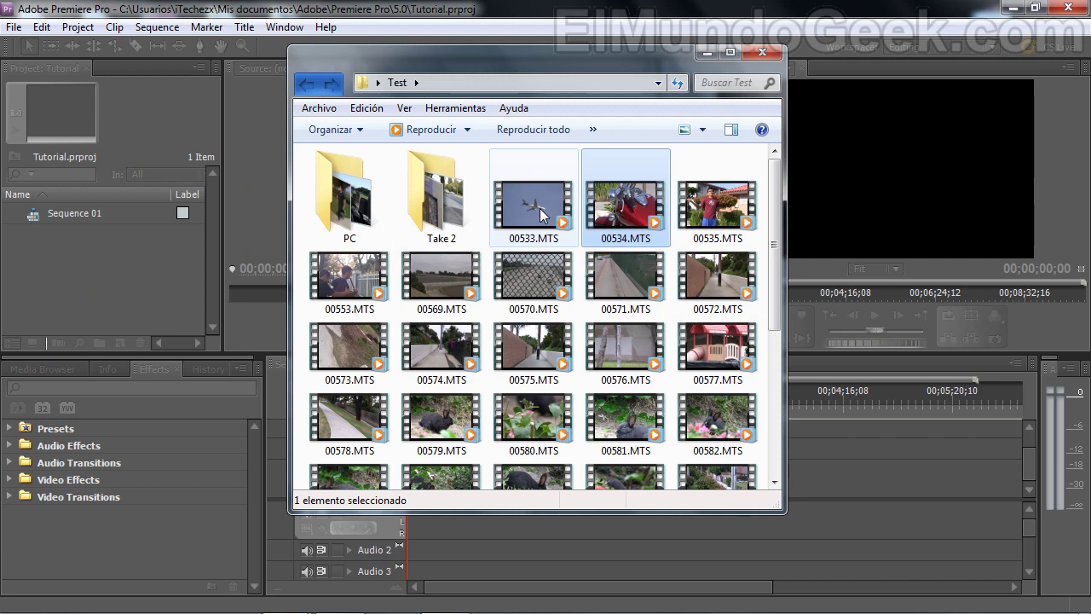
drag(538, 212, 98, 283)
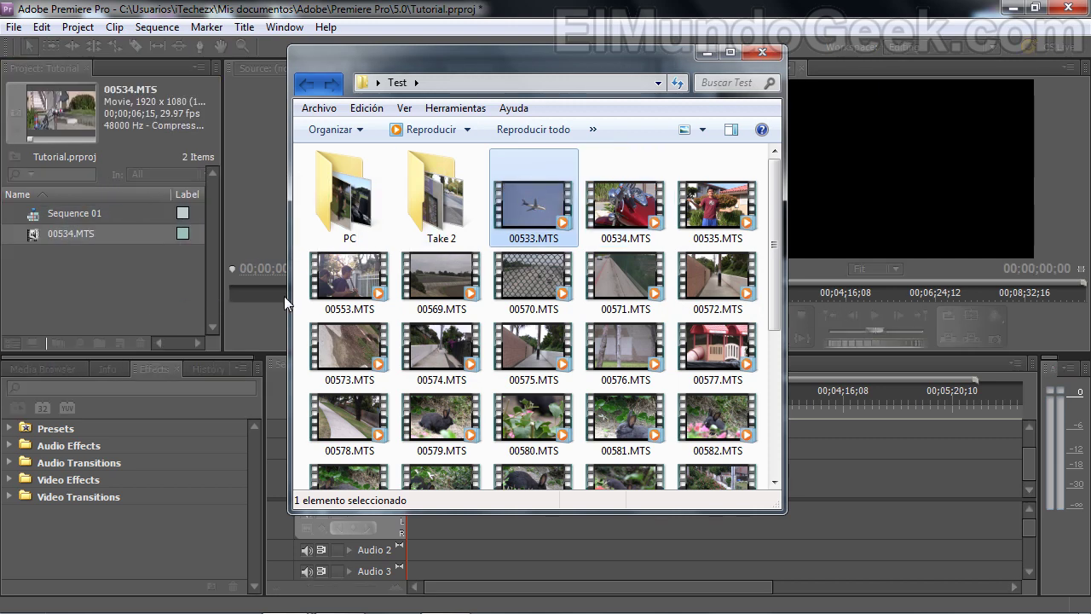
click(628, 284)
scroll(631, 319, down, 3)
scroll(630, 319, up, 3)
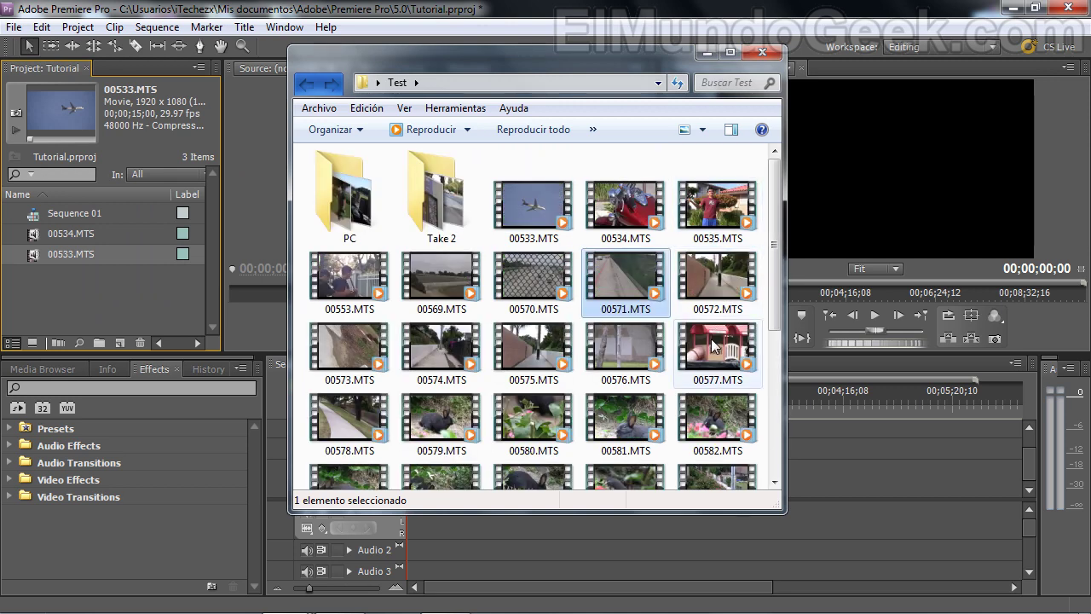
mouse_move(711, 339)
mouse_down()
mouse_move(335, 324)
mouse_move(141, 293)
mouse_up()
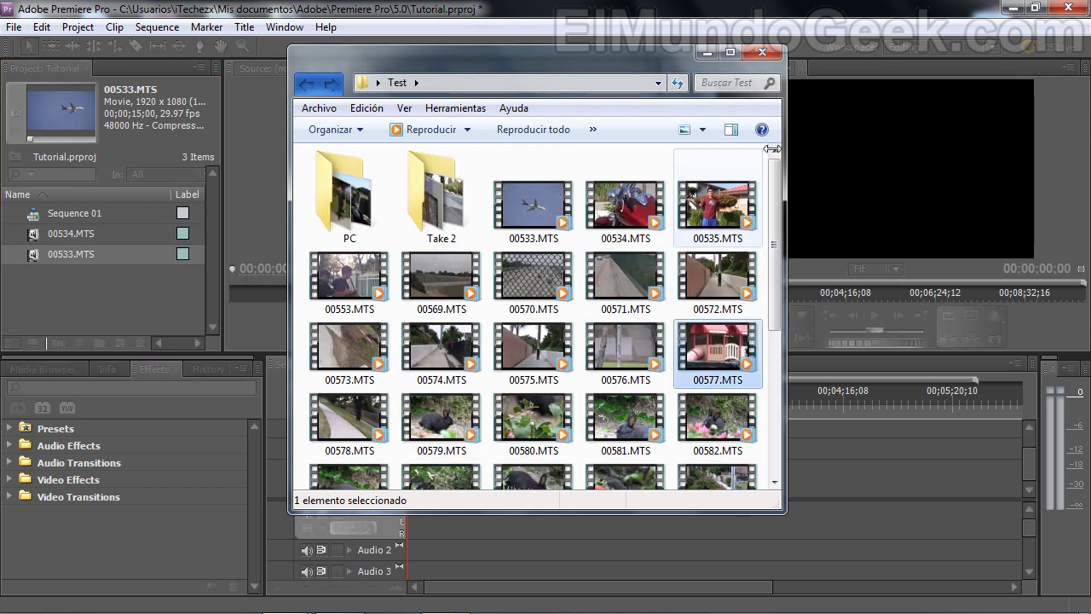
click(762, 52)
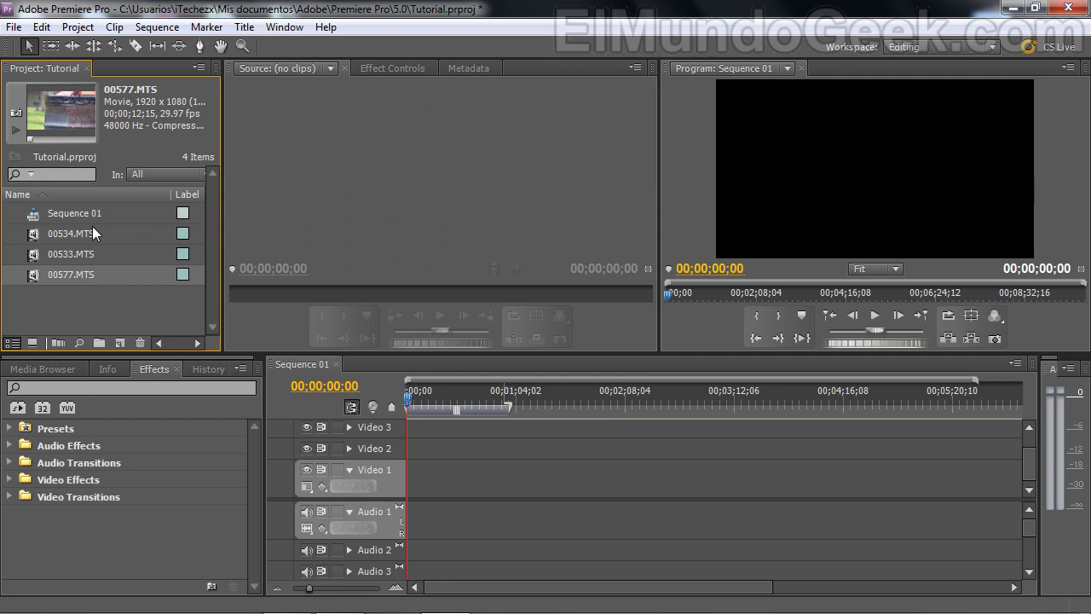
Load 00577.MTS in the Source monitor, play it and stop at 00;00;04;17
click(39, 233)
click(31, 252)
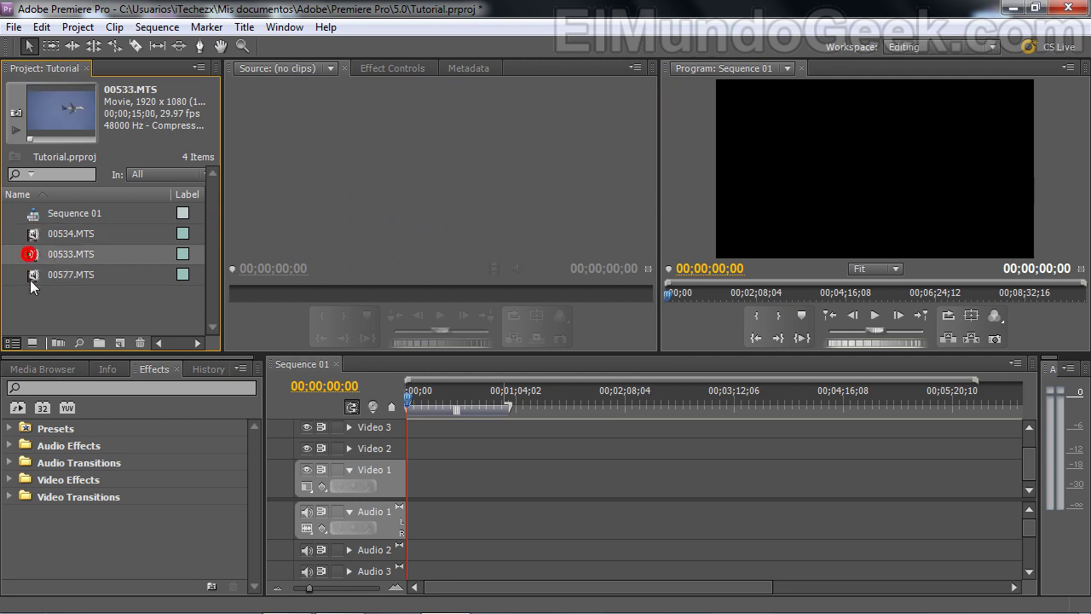
click(29, 278)
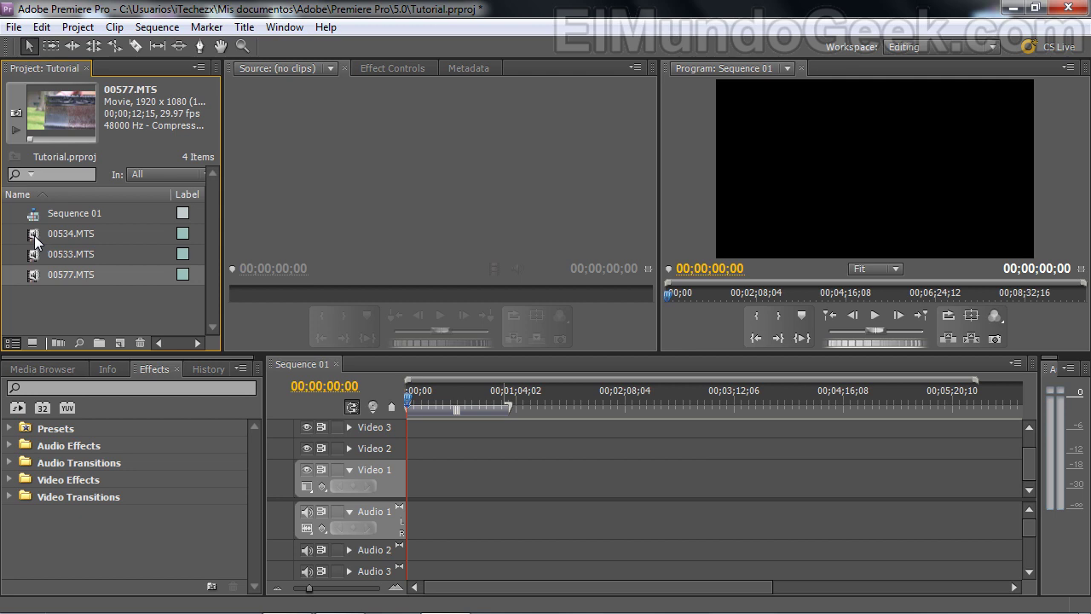
double_click(34, 278)
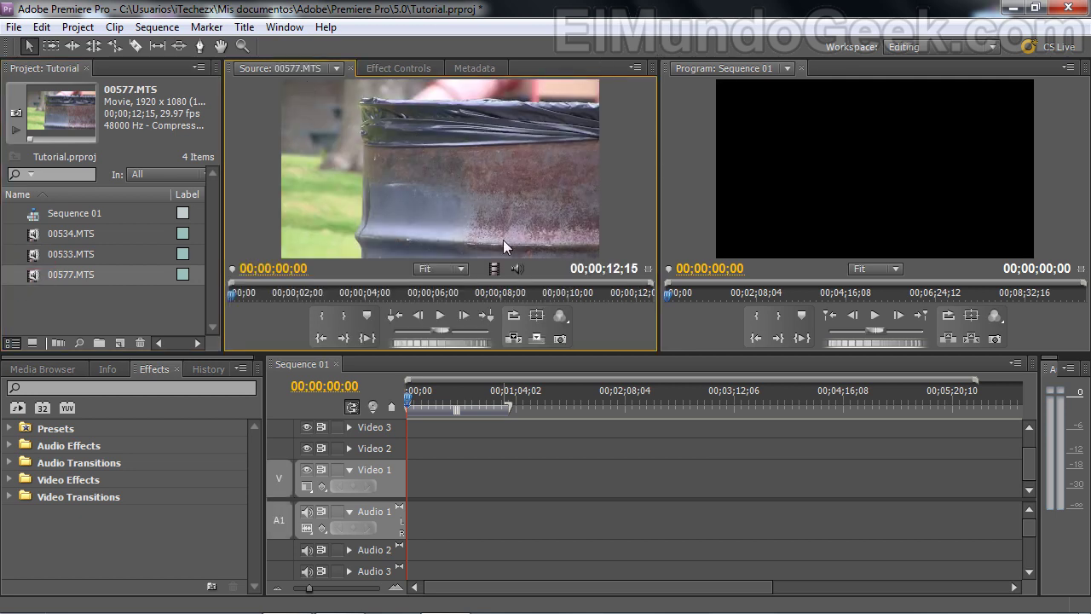
click(442, 317)
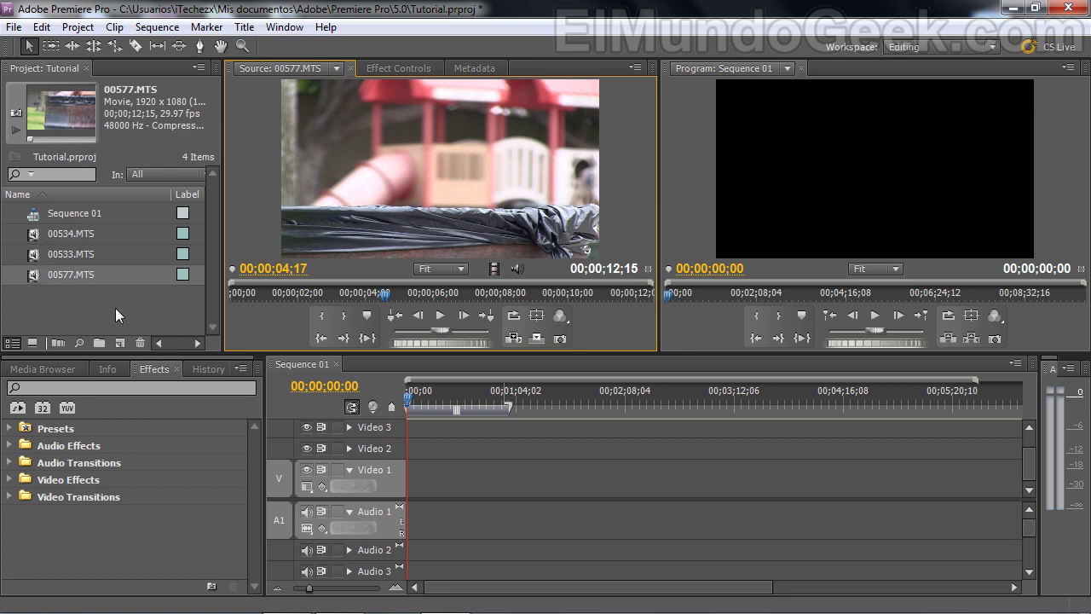
click(35, 236)
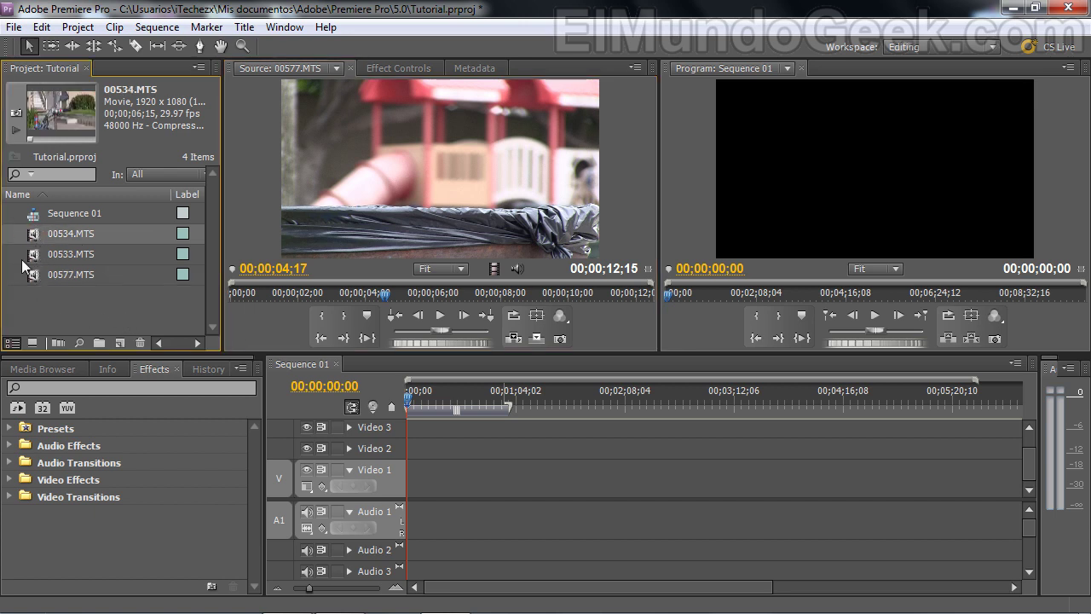
click(32, 254)
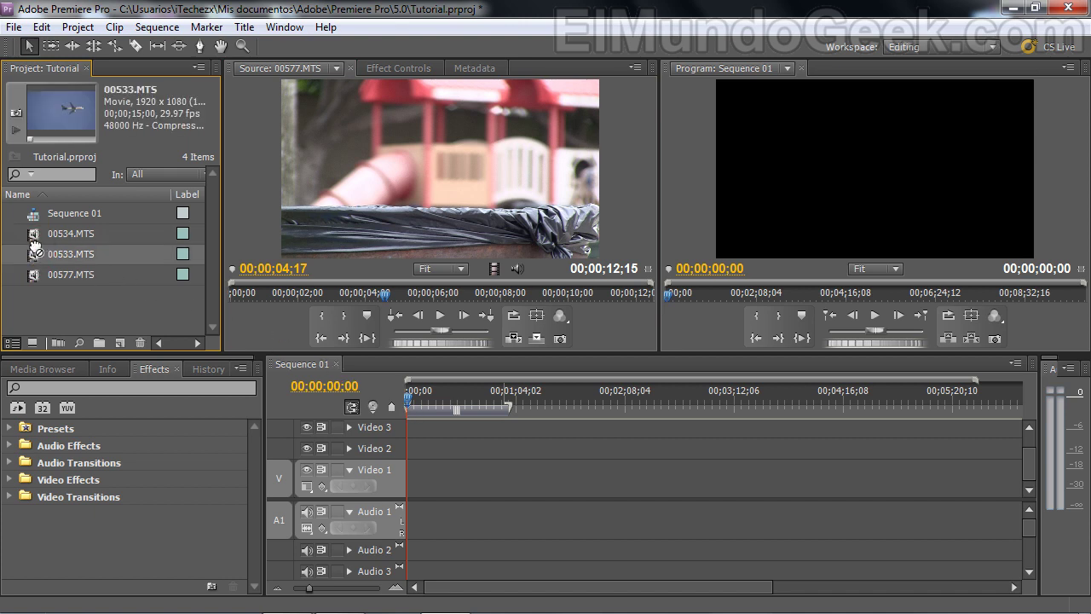
Place 00533.MTS, 00534.MTS and 00577.MTS in order on Video 1, zooming the timeline in
mouse_move(39, 255)
mouse_down()
mouse_move(440, 422)
mouse_move(410, 477)
mouse_up()
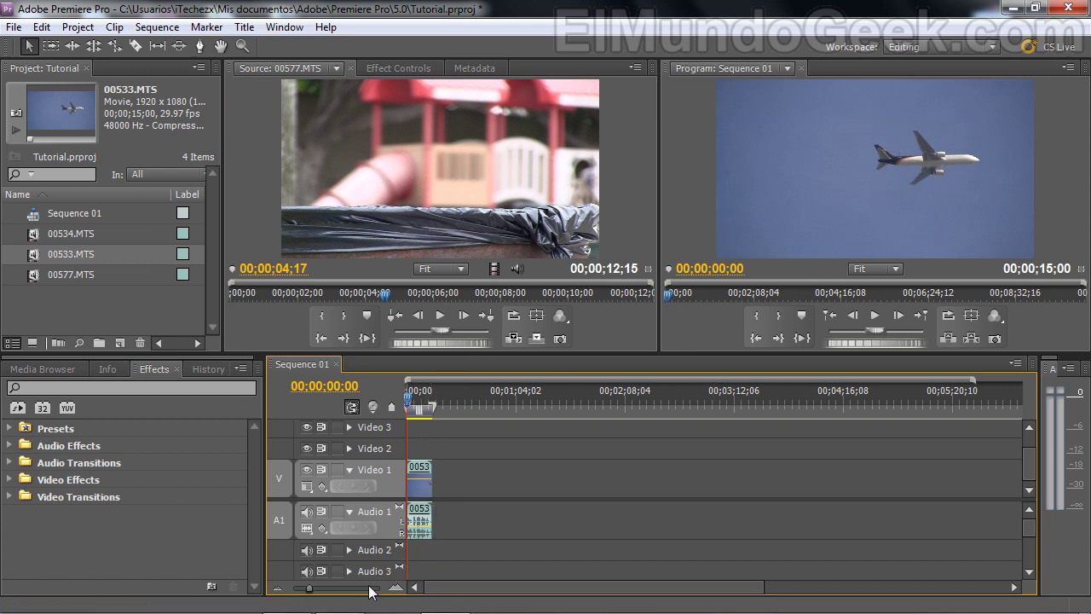
drag(311, 592, 332, 589)
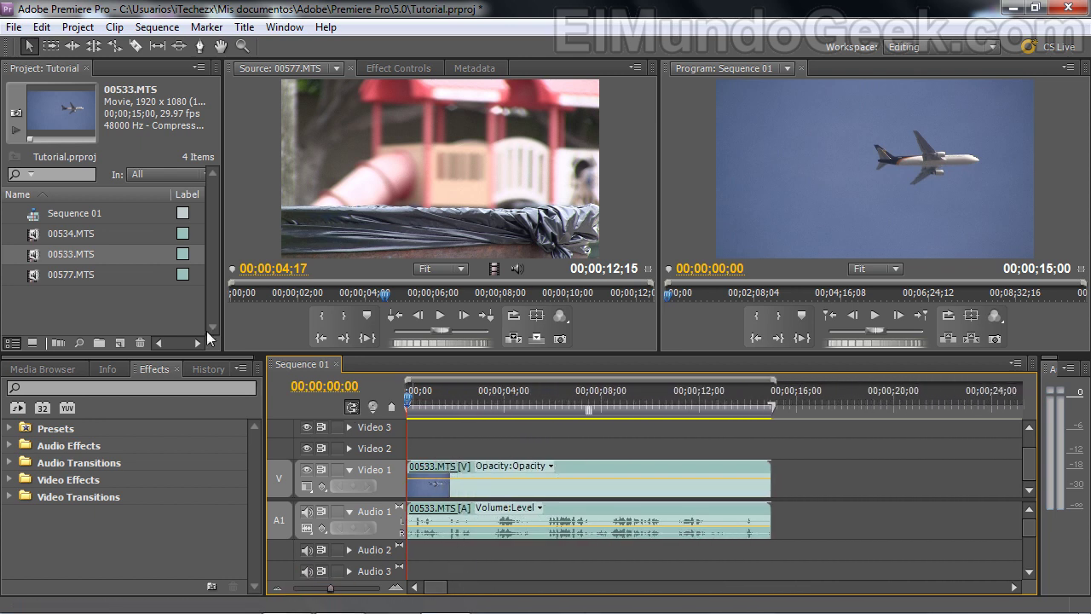
mouse_move(36, 234)
mouse_down()
mouse_move(829, 480)
mouse_move(779, 480)
mouse_up()
click(34, 279)
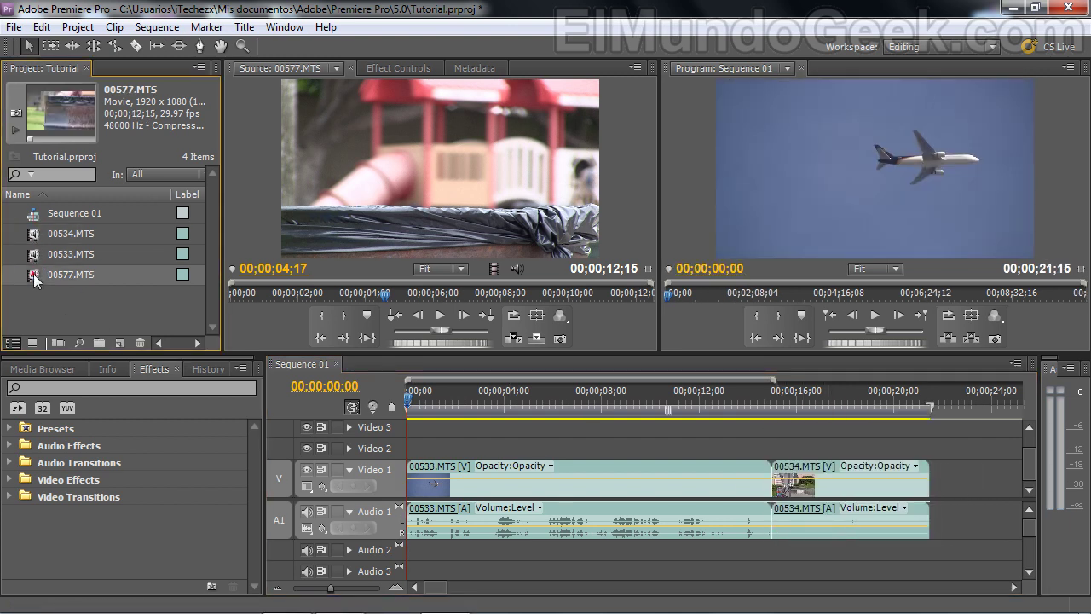
drag(34, 276, 946, 480)
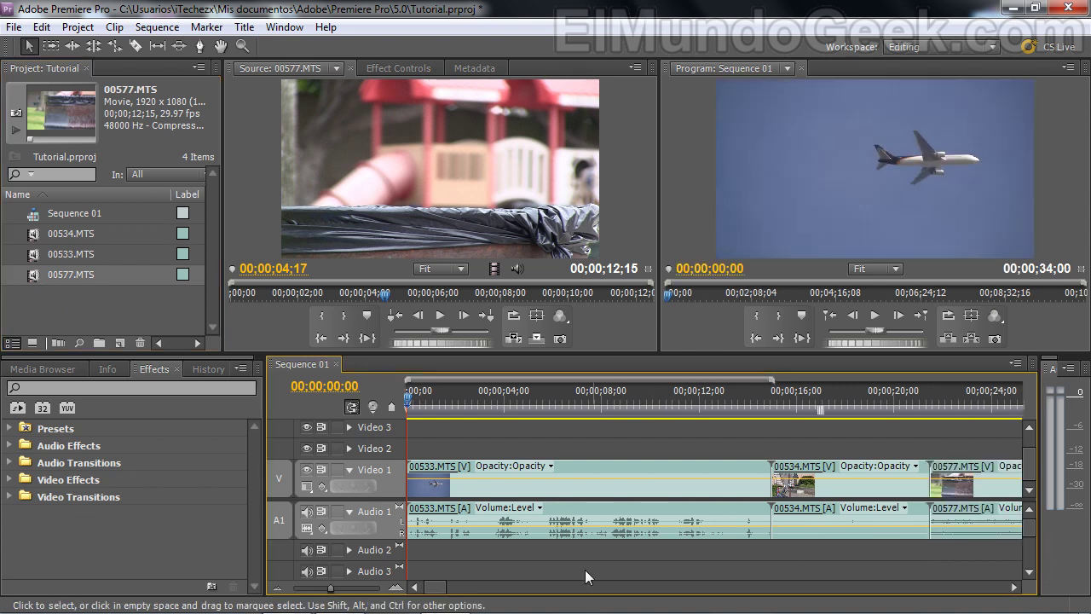
scroll(438, 589, down, 3)
scroll(426, 590, down, 3)
scroll(442, 594, up, 6)
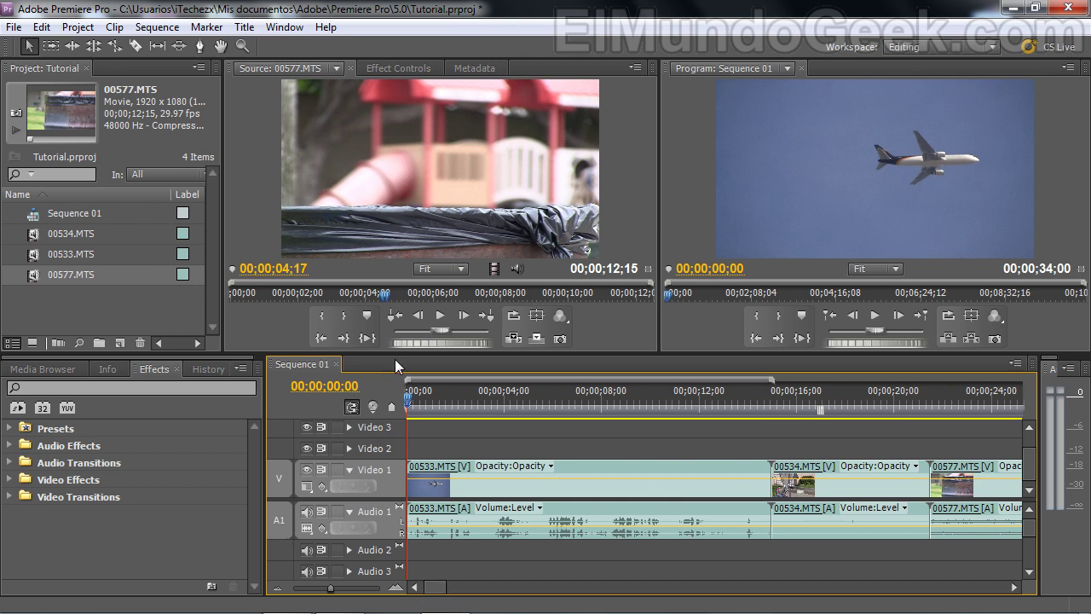
Scrub the playhead through the first clip to about 00;00;05;20, showing the airplane
drag(408, 400, 522, 385)
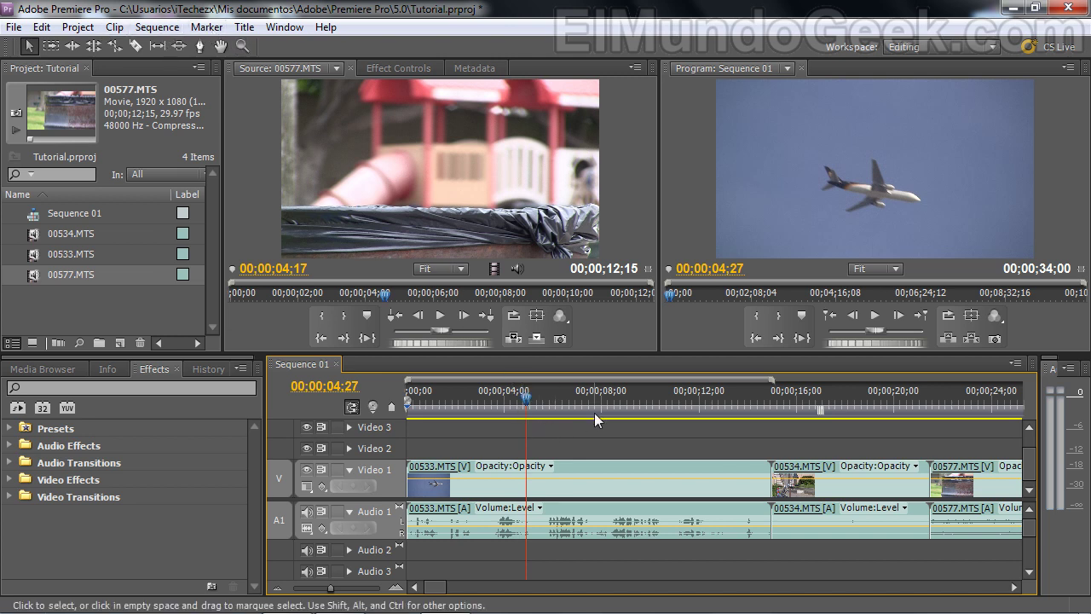
drag(526, 400, 545, 399)
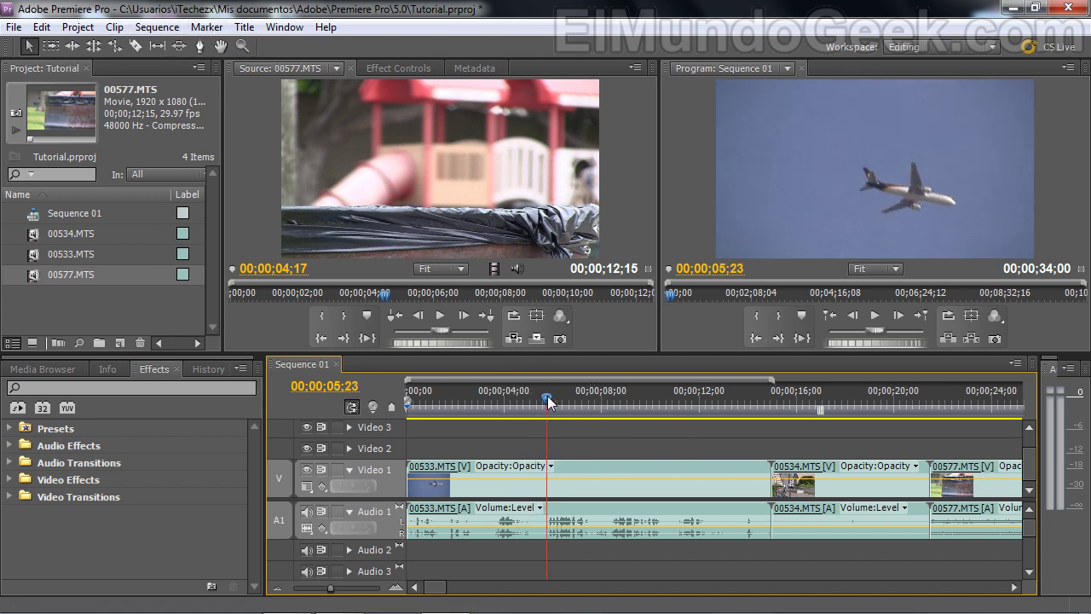
click(77, 26)
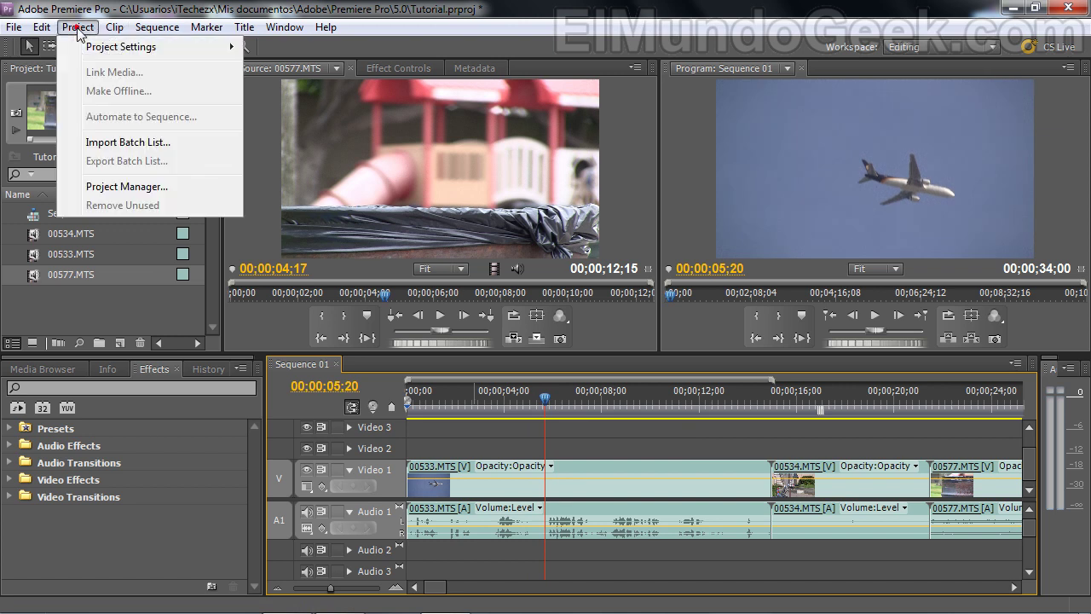
mouse_move(91, 53)
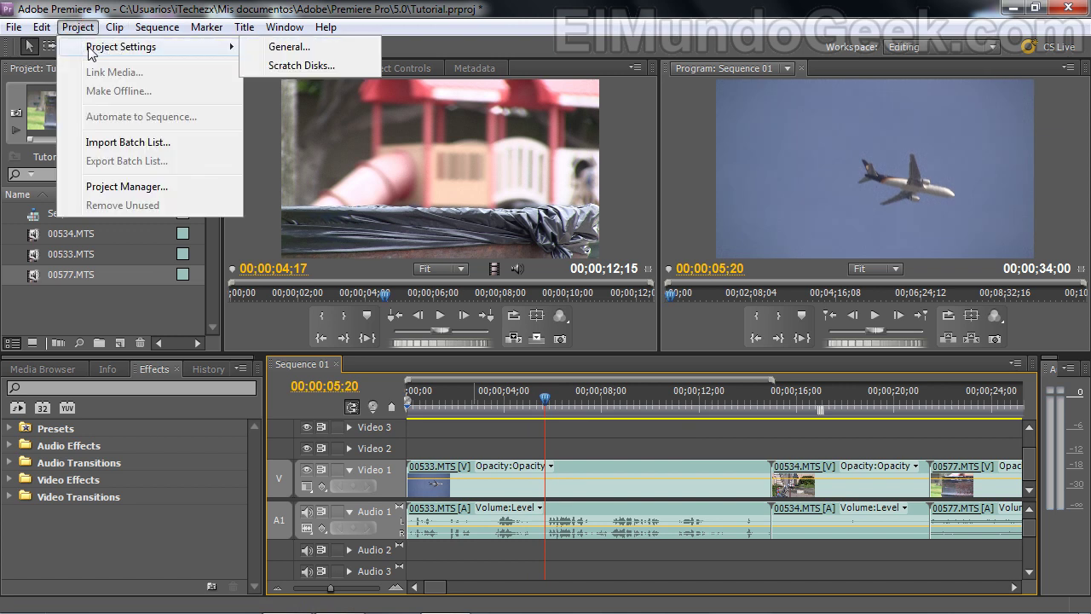
mouse_move(41, 26)
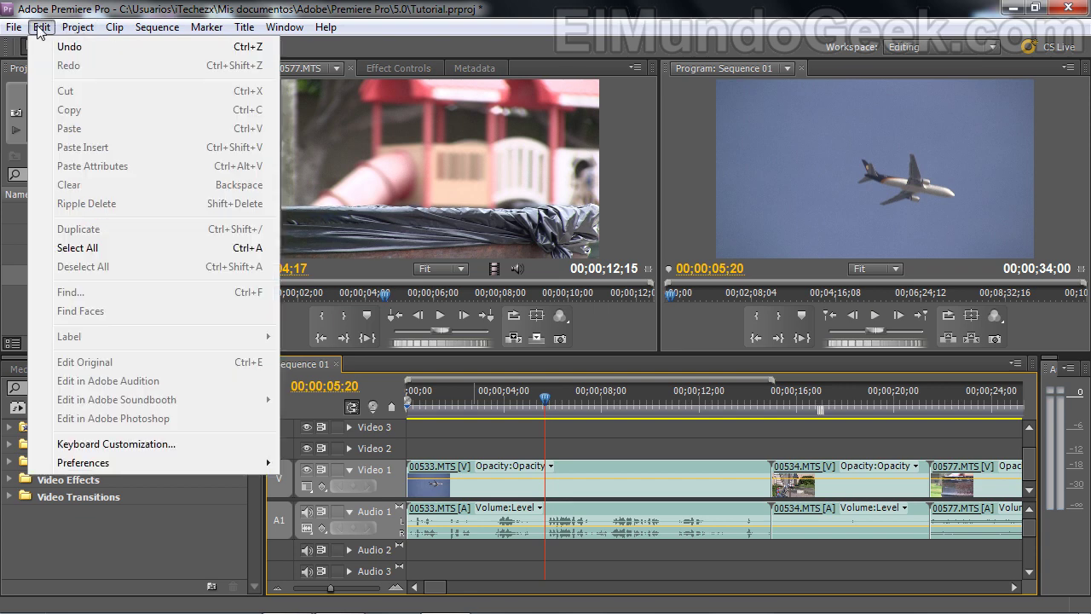
mouse_move(202, 465)
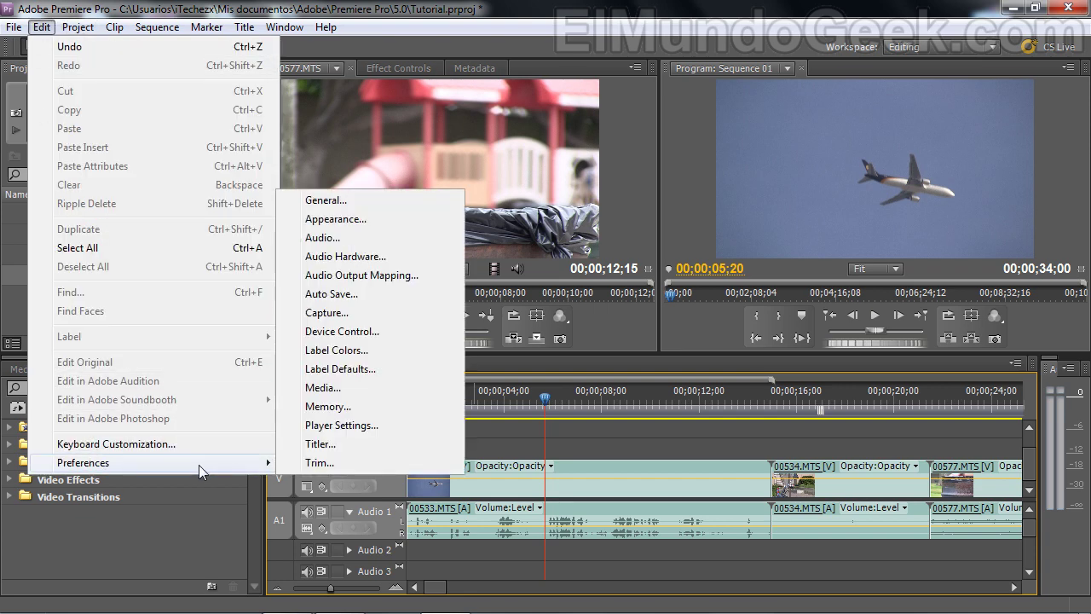
click(350, 202)
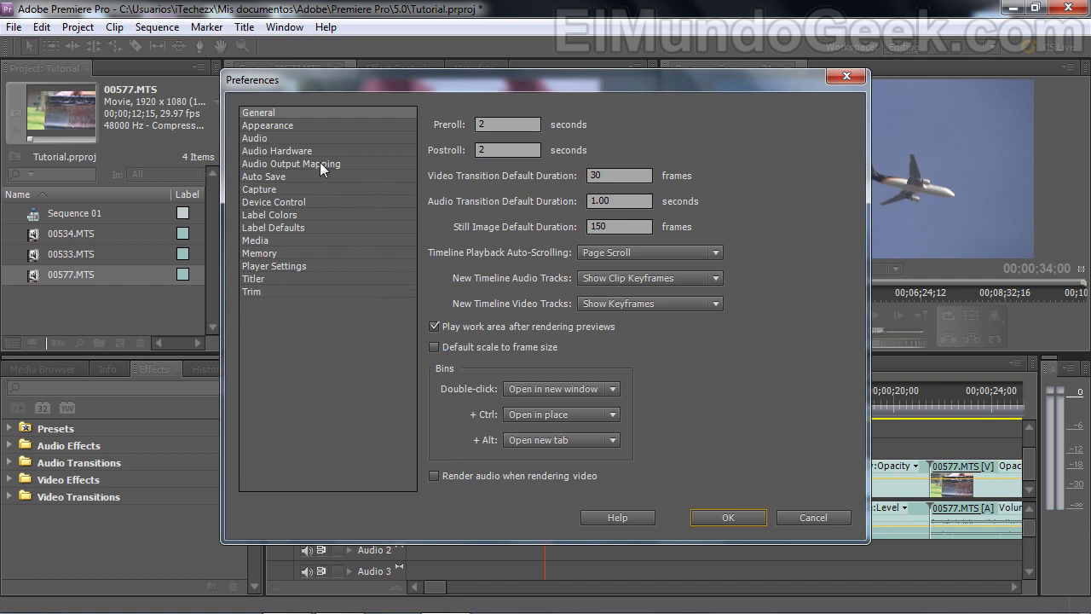
click(255, 115)
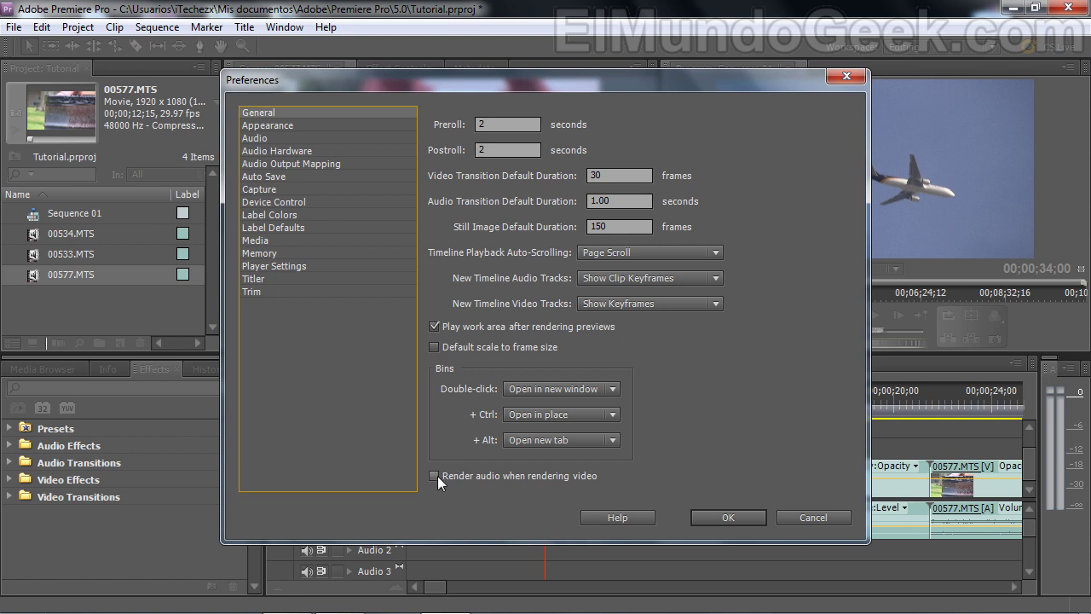
click(269, 127)
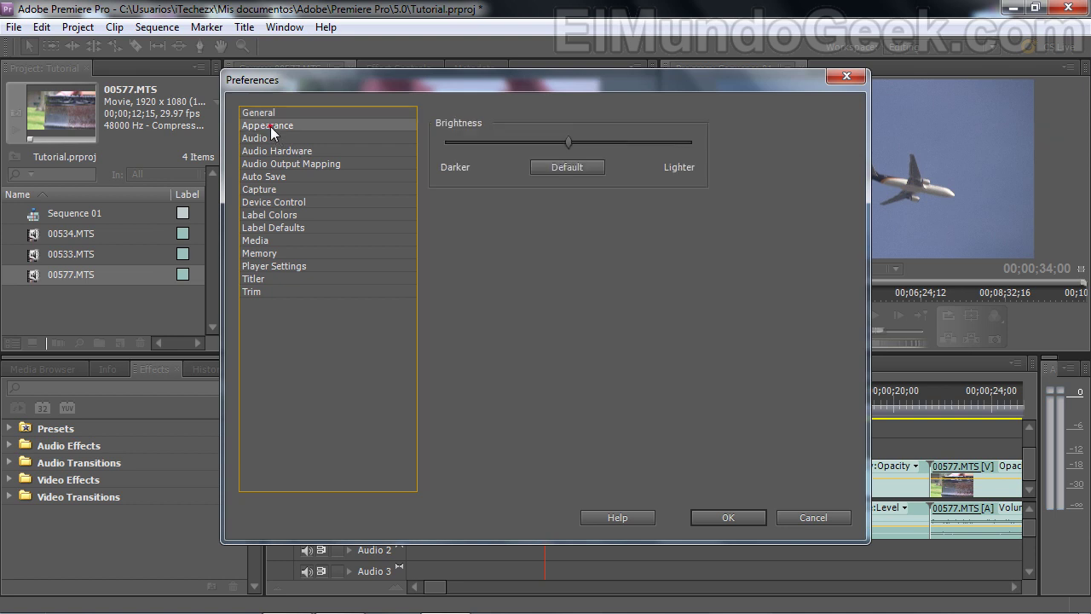
click(260, 138)
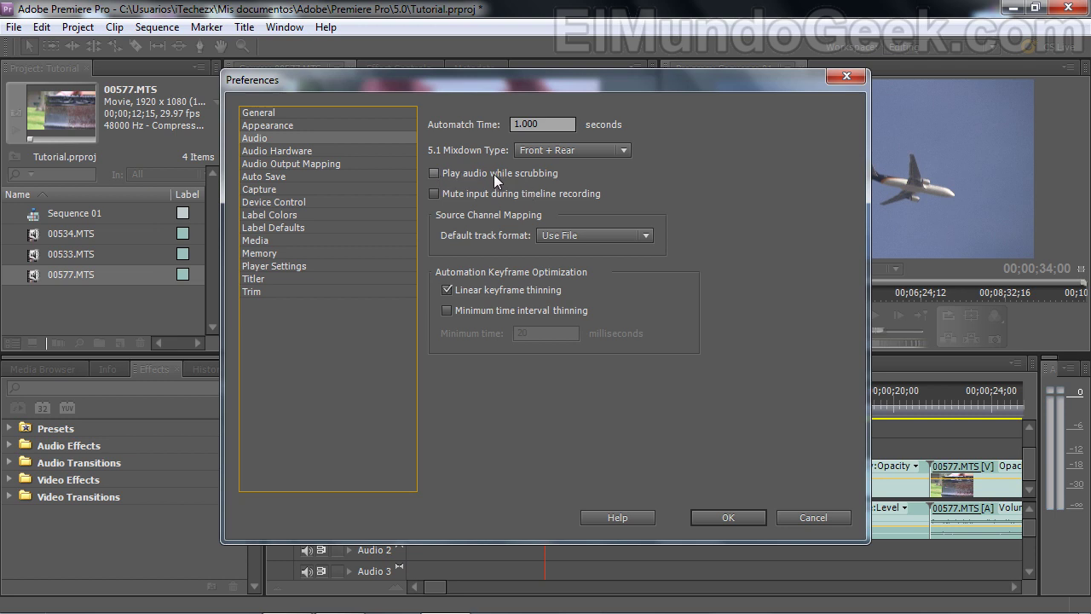
click(443, 173)
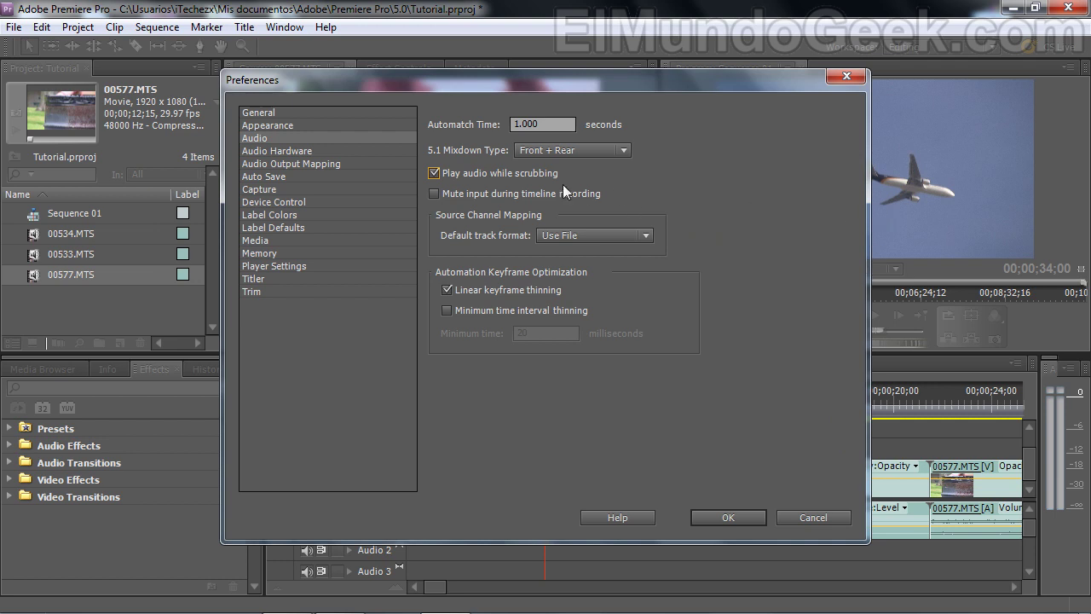
click(476, 173)
click(442, 173)
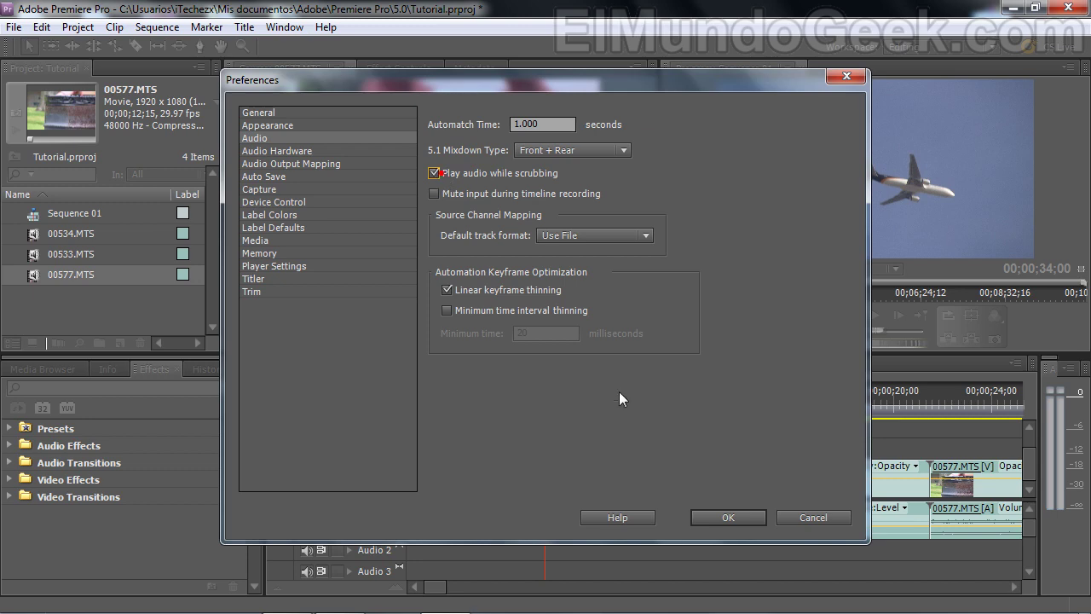
click(509, 174)
click(811, 517)
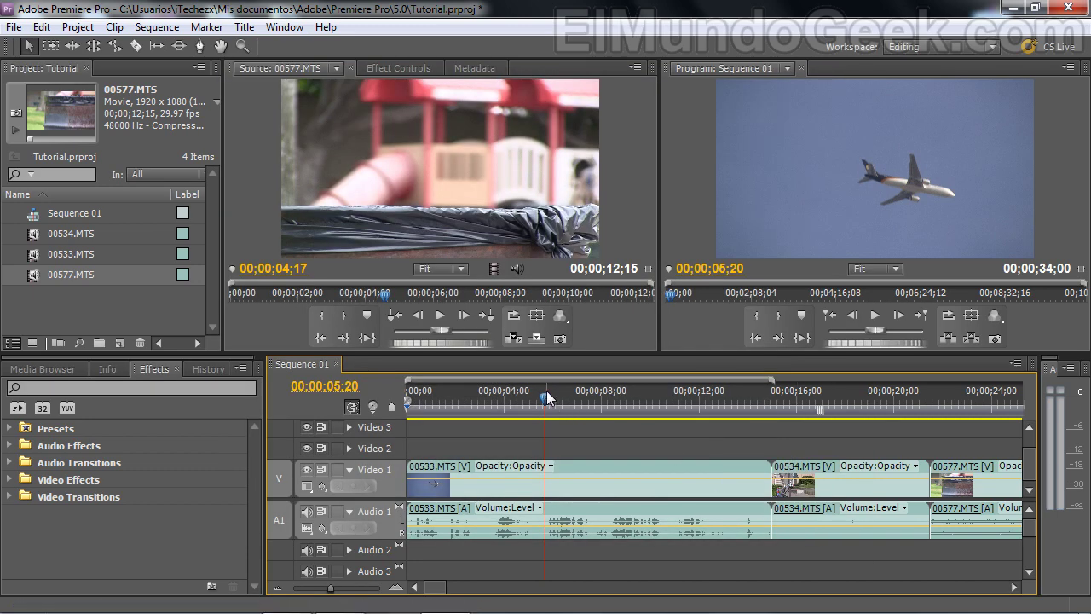
Scrub the playhead from 05;20 to 07;09, then widen and re-narrow the Project panel
mouse_move(547, 404)
mouse_down()
mouse_move(585, 404)
mouse_move(488, 404)
mouse_up()
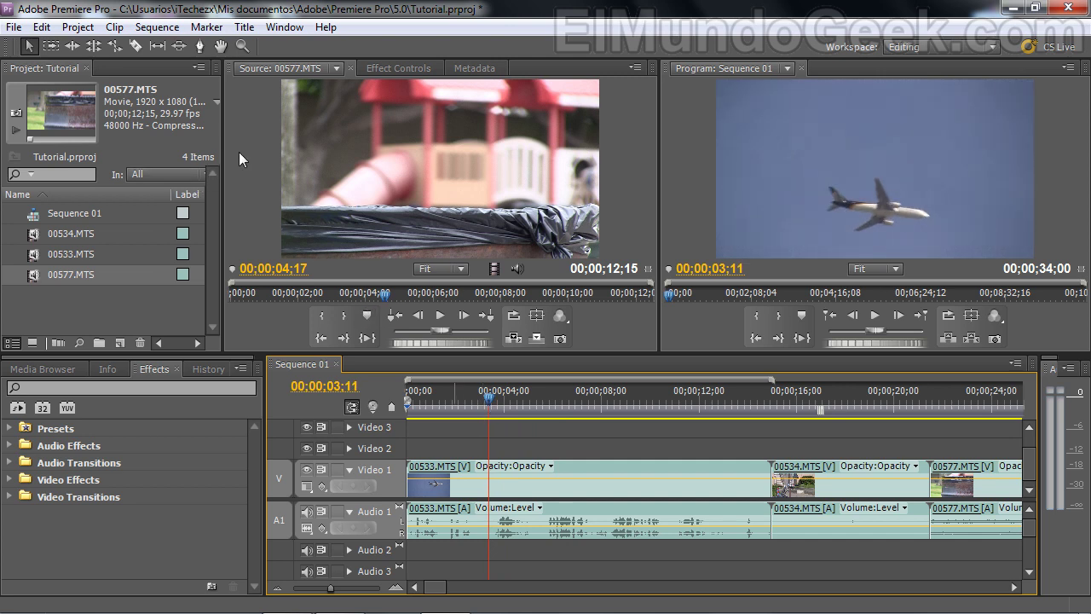
drag(221, 127, 341, 127)
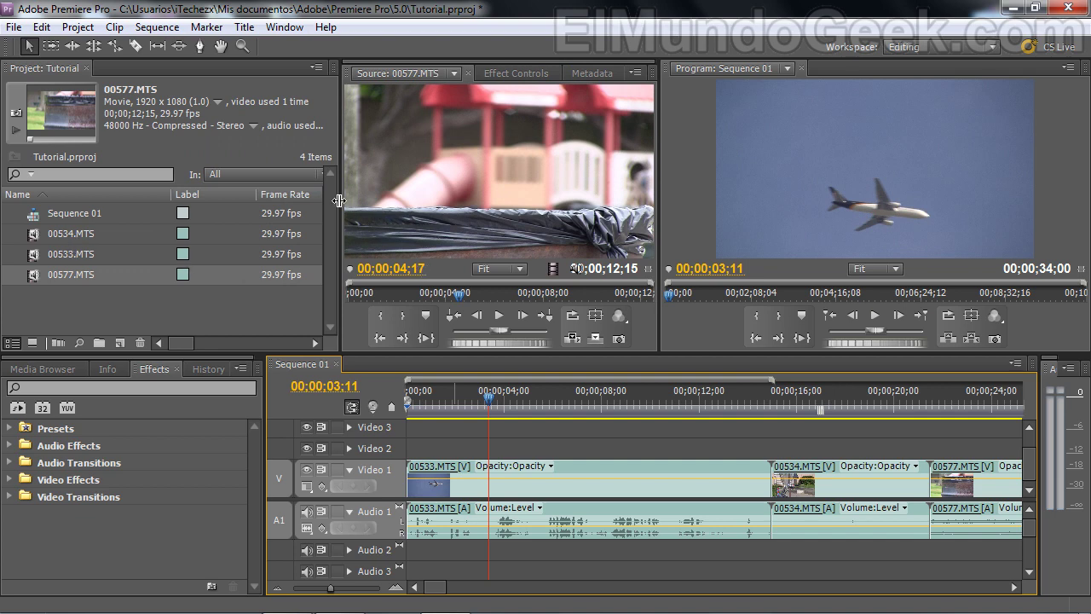
drag(346, 201, 271, 203)
Review the 00533.MTS and 00534.MTS metadata, then bring 00577.MTS back in the Source monitor
click(521, 69)
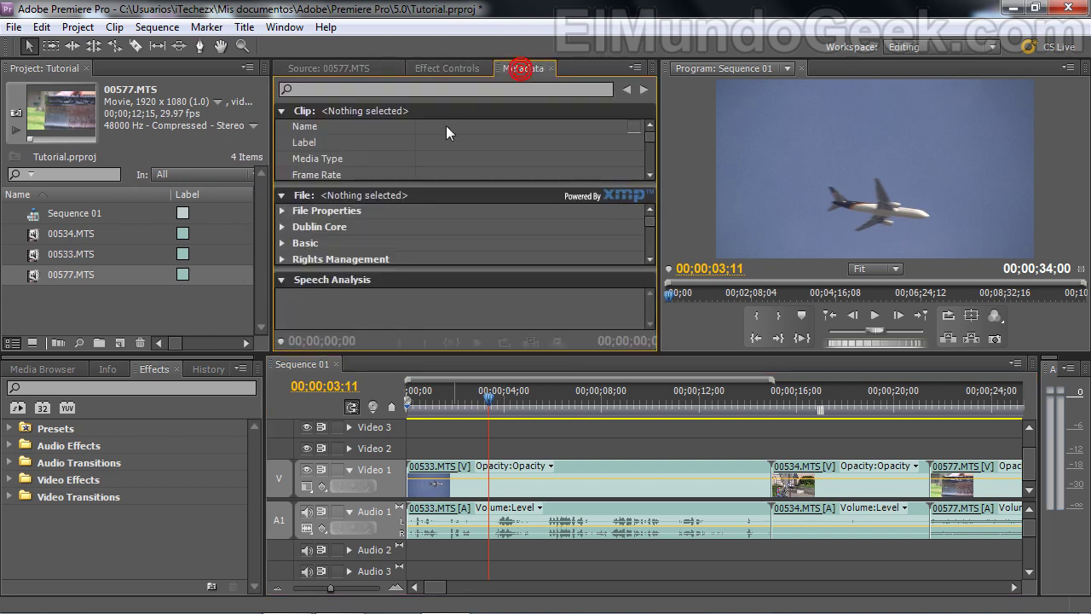
click(92, 254)
click(92, 254)
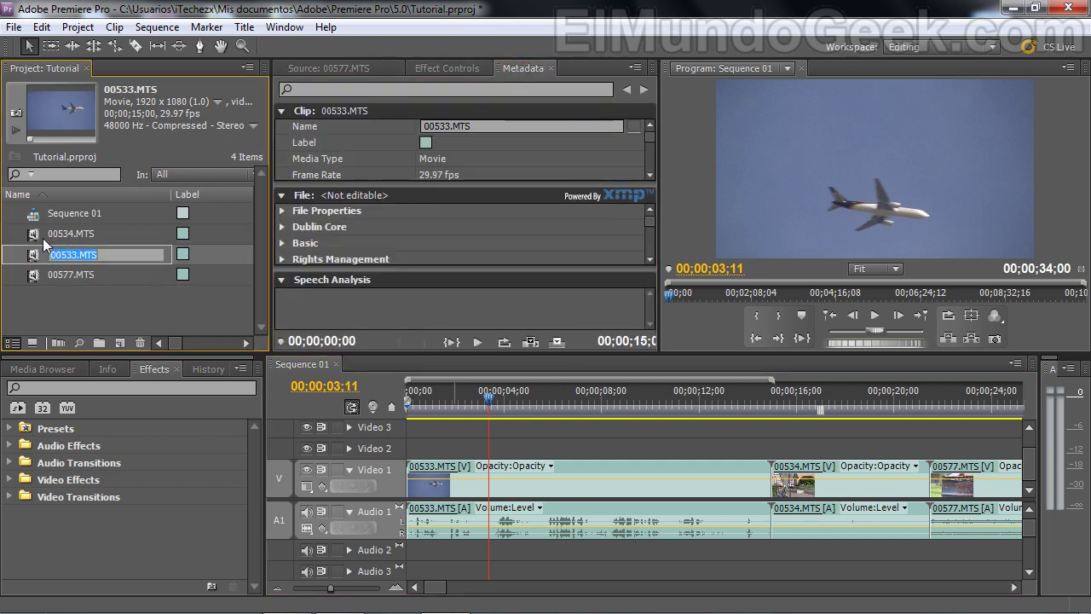
click(42, 238)
drag(558, 184, 551, 294)
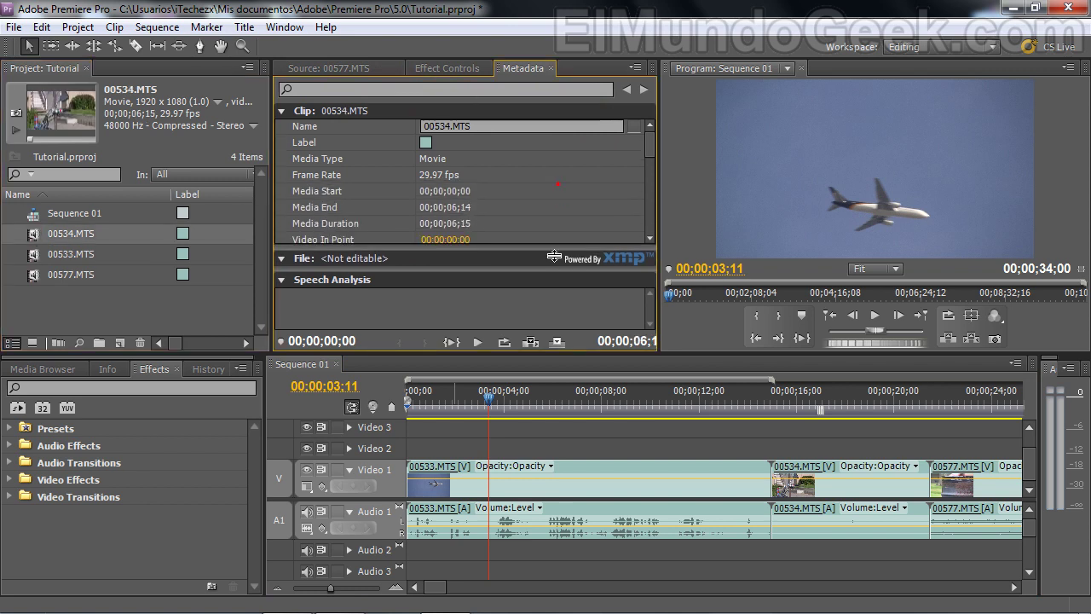
drag(650, 165, 648, 203)
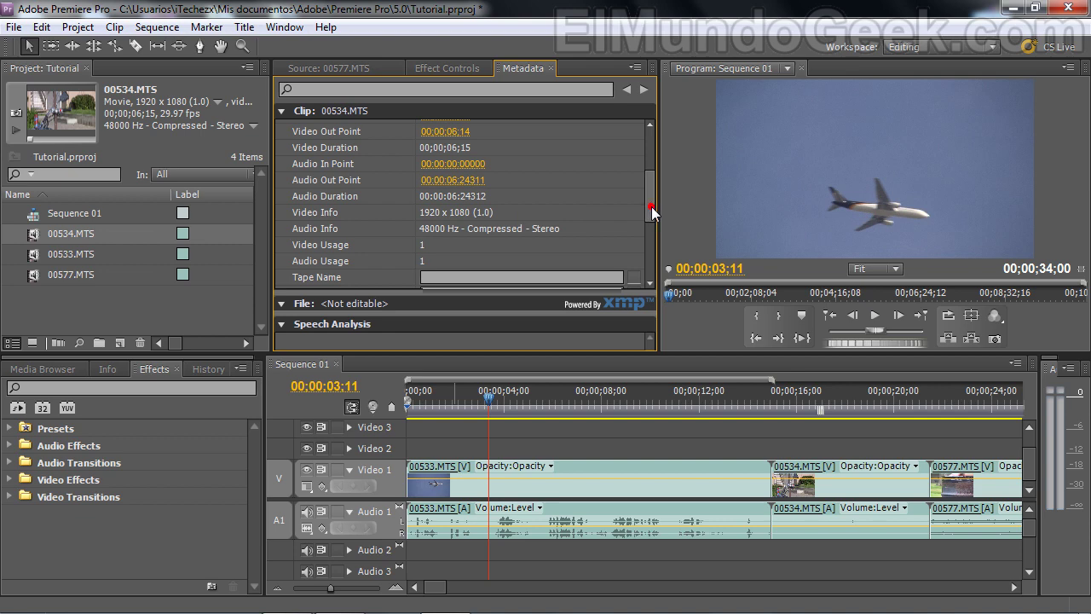
drag(651, 206, 651, 134)
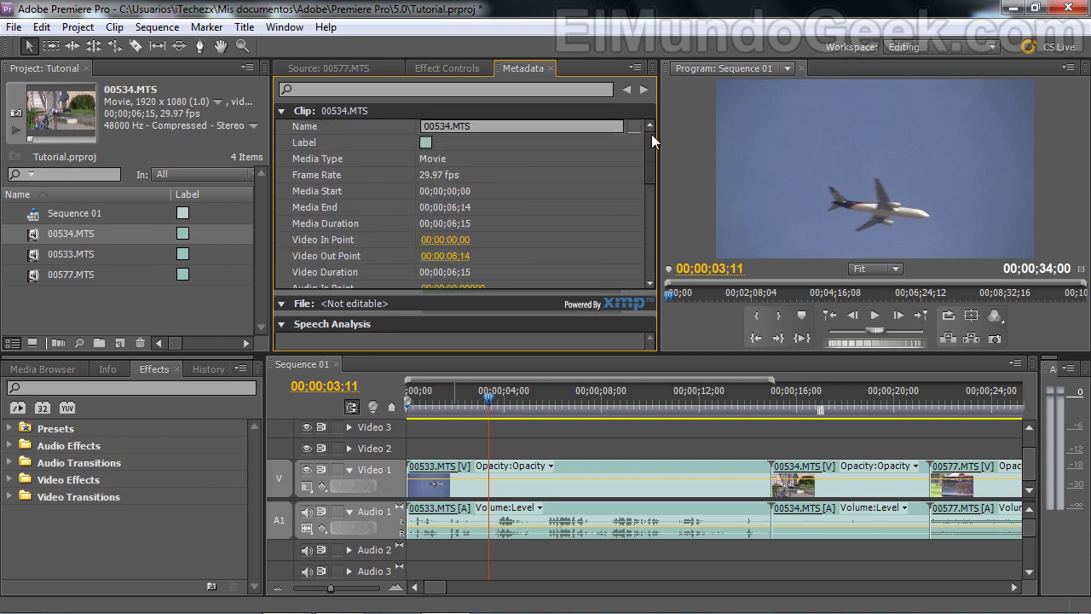
click(313, 68)
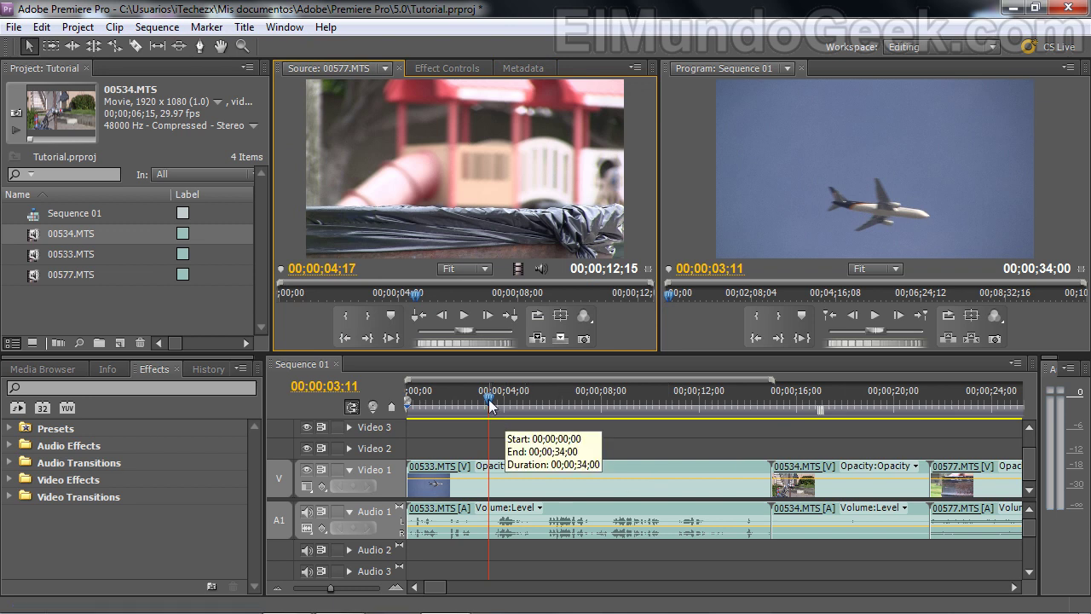
Park the playhead near 00;00;04;01 and dock a widened floating Tools panel beside Effects
mouse_move(500, 396)
mouse_down()
mouse_move(593, 395)
mouse_move(506, 395)
mouse_up()
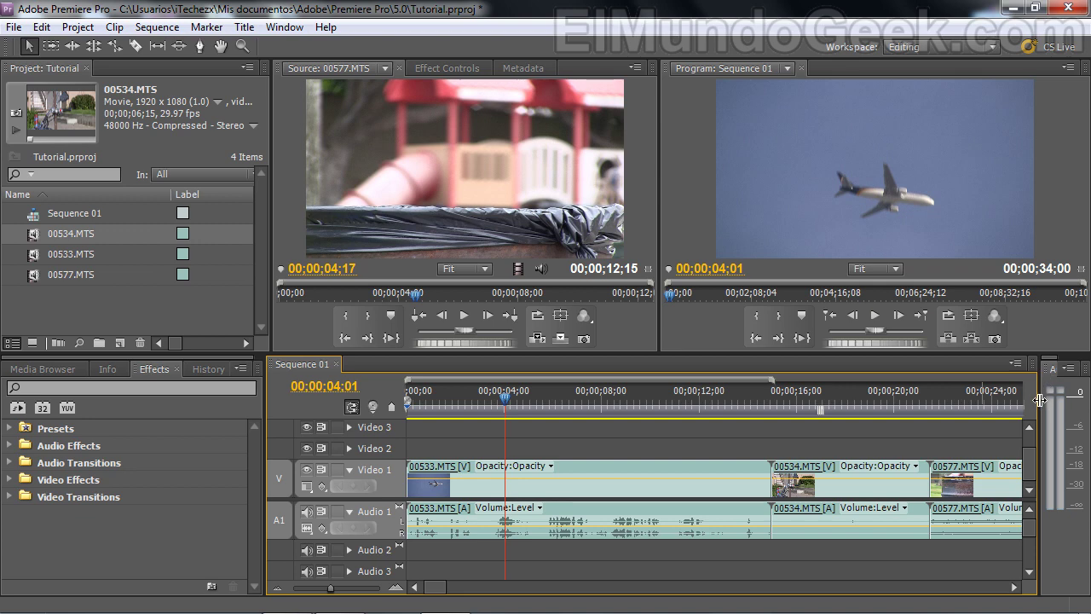
mouse_move(1042, 399)
mouse_down()
mouse_move(1017, 402)
mouse_move(1032, 402)
mouse_up()
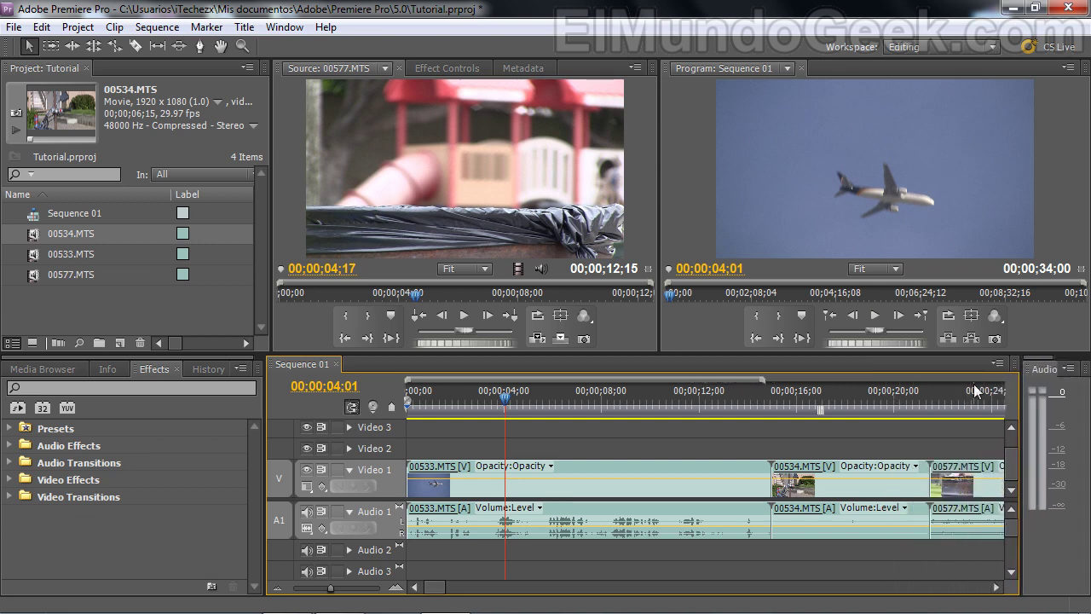
click(283, 26)
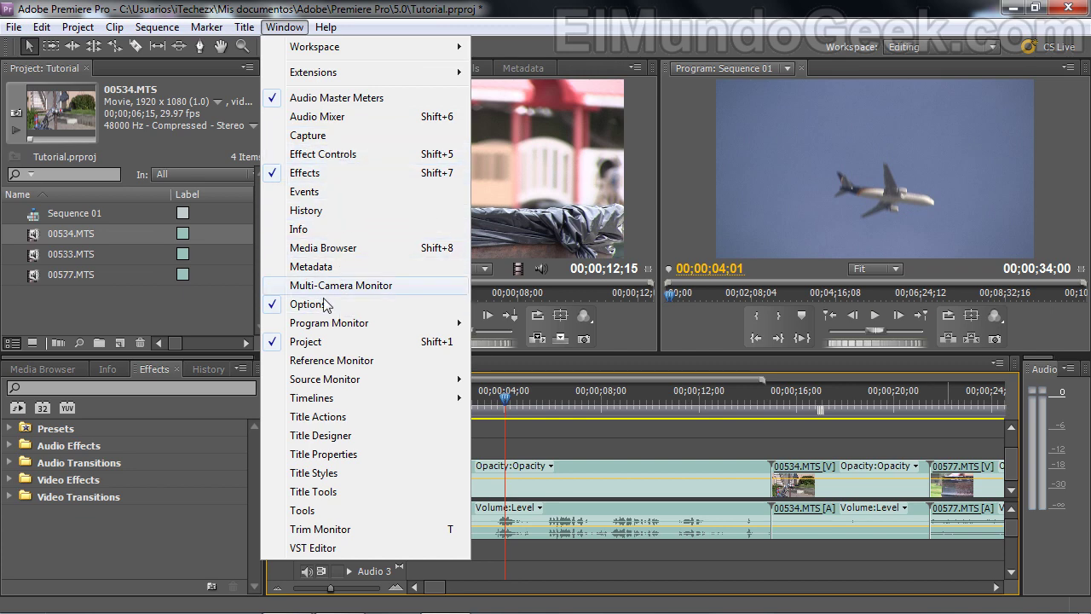
click(323, 511)
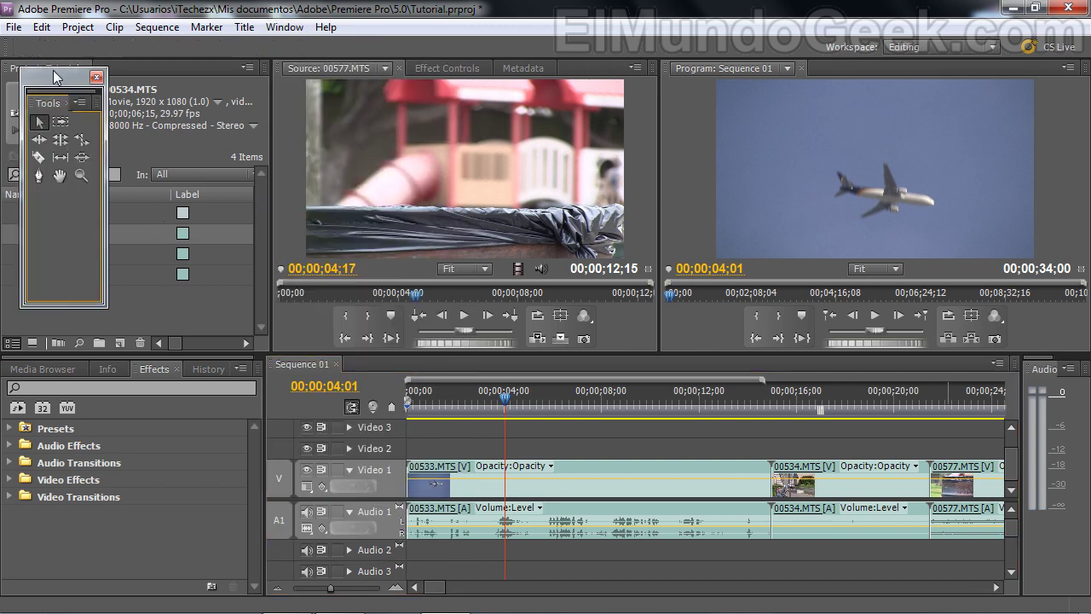
drag(55, 78, 182, 330)
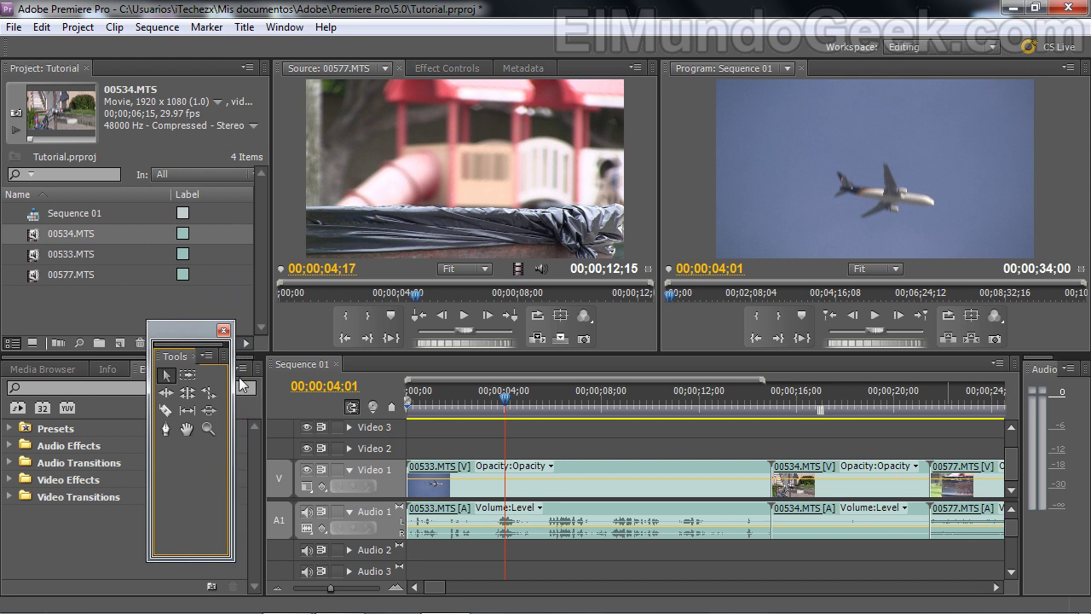
drag(236, 378, 267, 378)
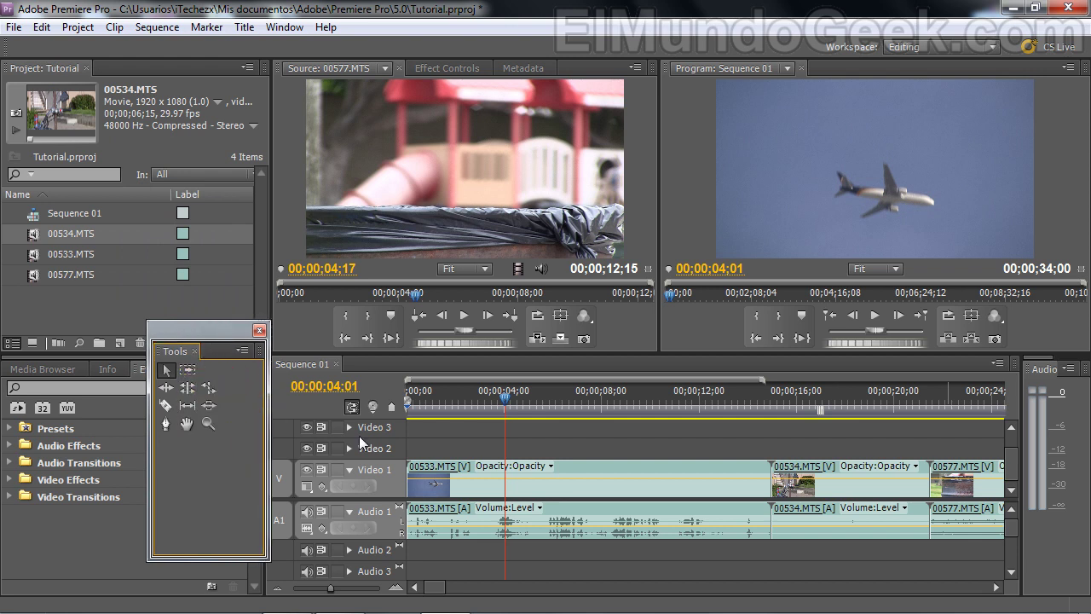
Move the playhead to 00;00;10;19 in 00533.MTS and switch to the Razor tool (C)
mouse_move(504, 397)
mouse_down()
mouse_move(478, 402)
mouse_move(677, 406)
mouse_move(665, 404)
mouse_up()
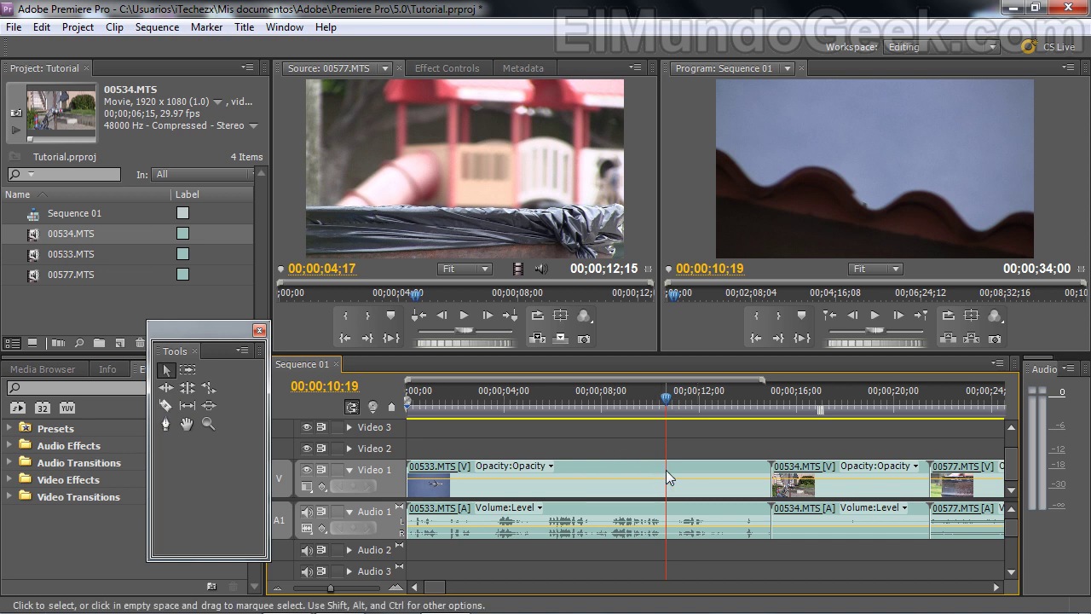
key(c)
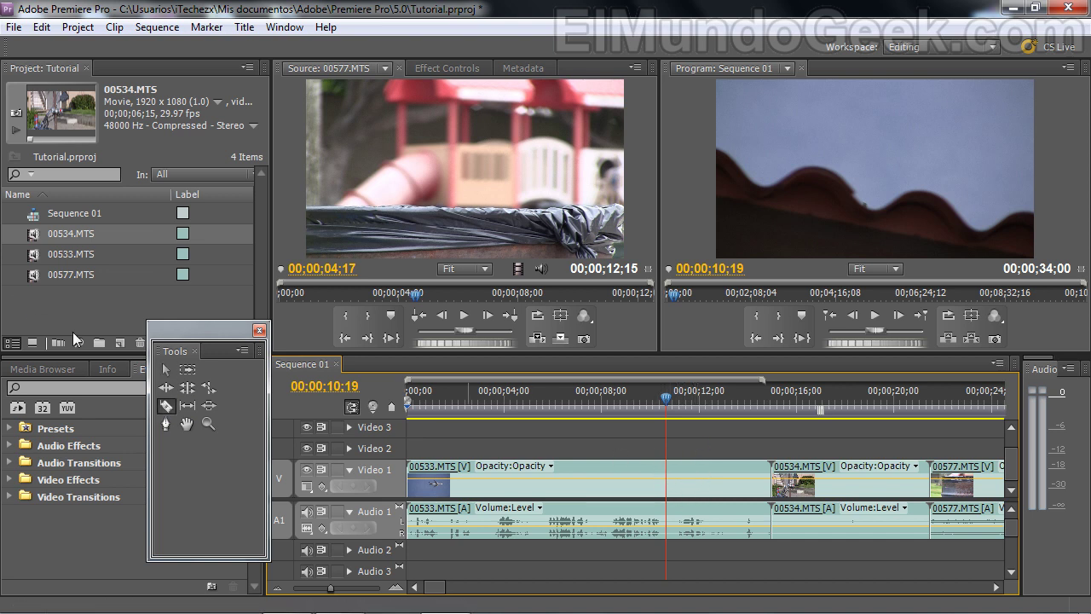
Split 00533.MTS at the playhead with the Razor and delete its cut-off tail
key(v)
key(c)
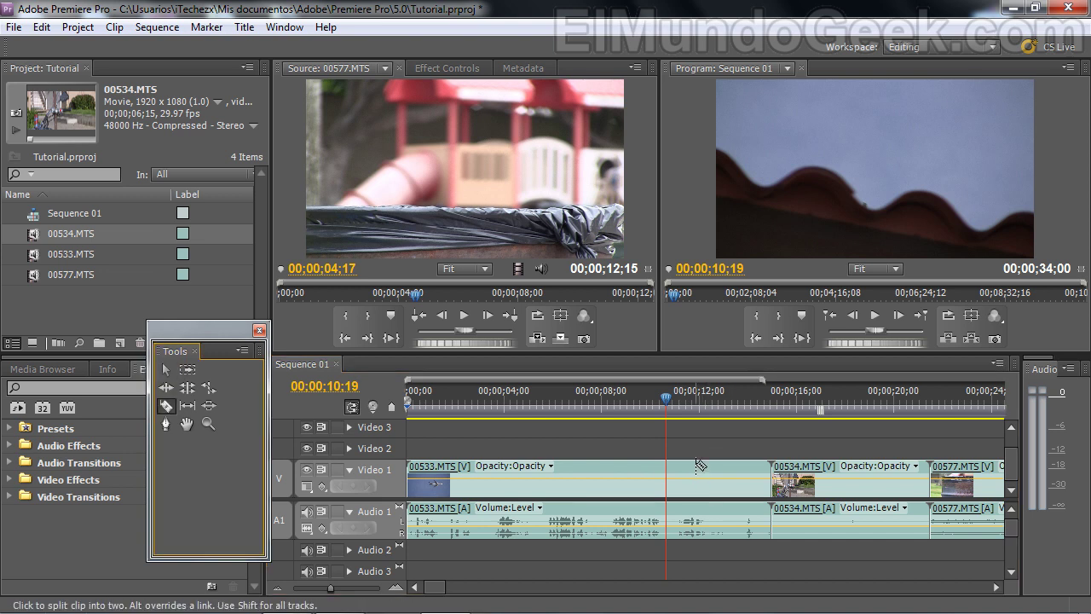
click(668, 474)
click(669, 475)
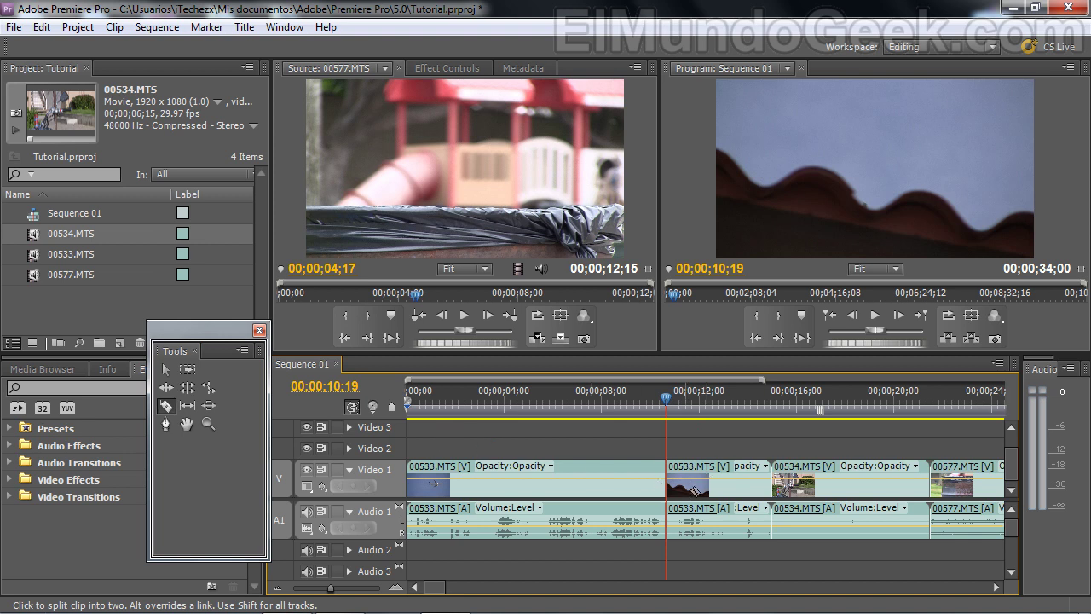
key(v)
click(731, 486)
key(Delete)
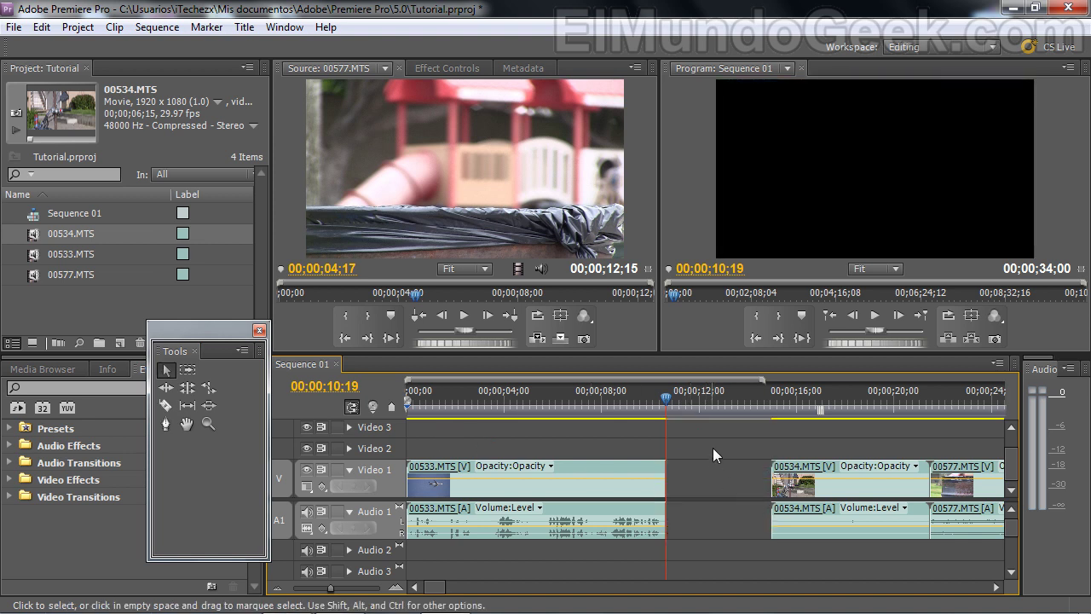
Move the playhead back into the first clip and close the floating Tools panel
drag(670, 406, 641, 403)
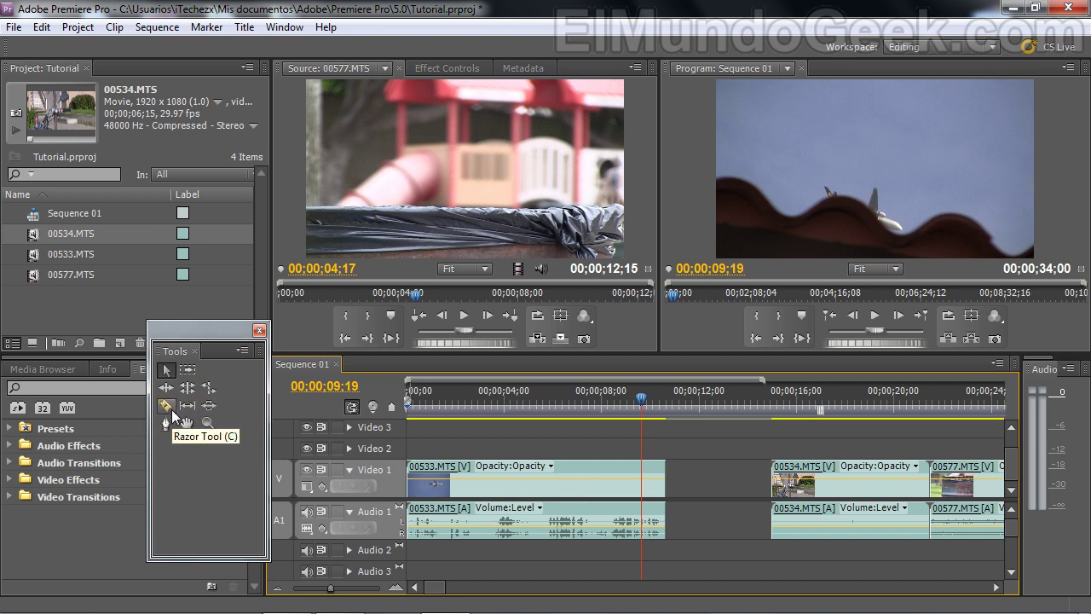
click(167, 406)
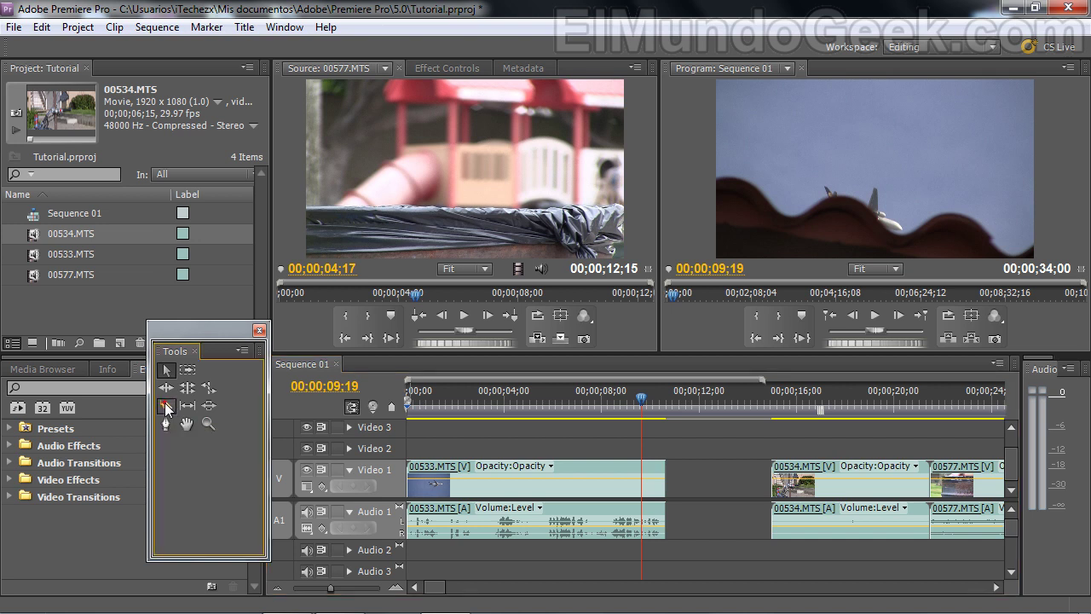
click(260, 331)
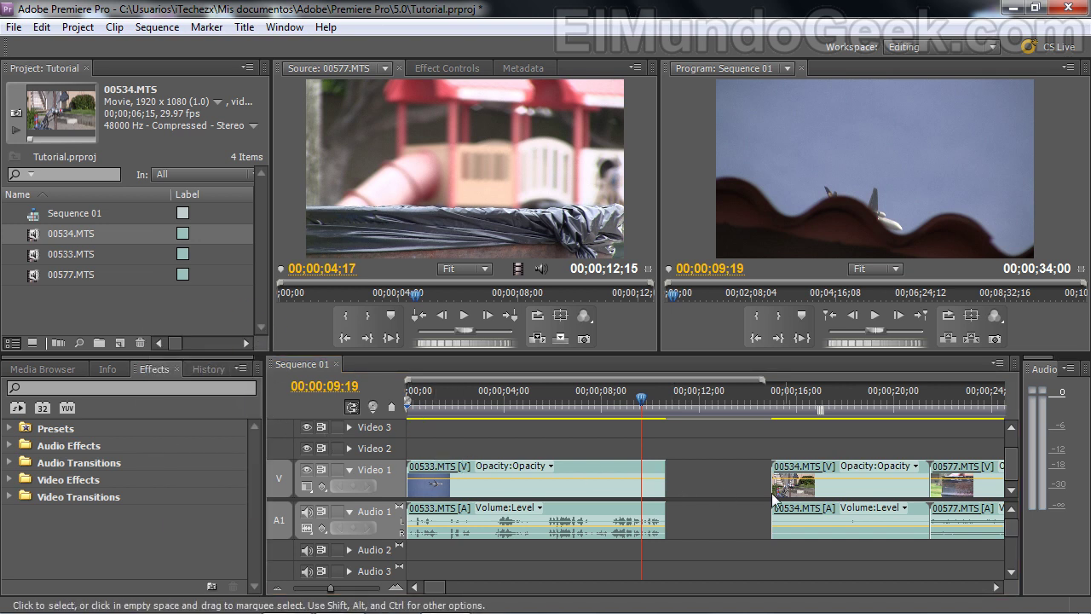
Select 00534.MTS and 00577.MTS together and slide them left against 00533.MTS
drag(731, 453, 984, 552)
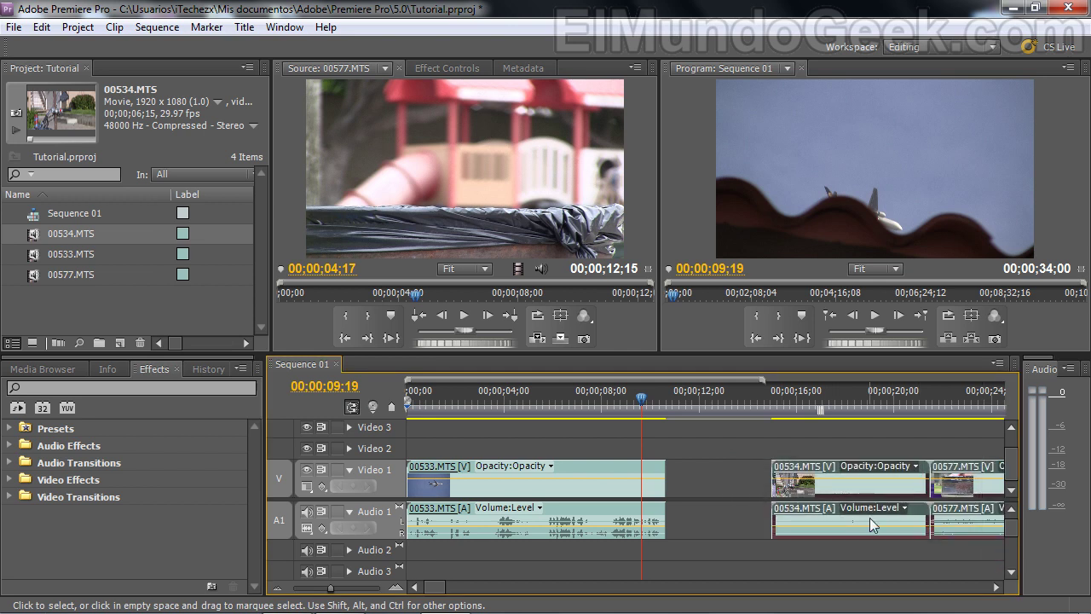
drag(803, 471, 699, 471)
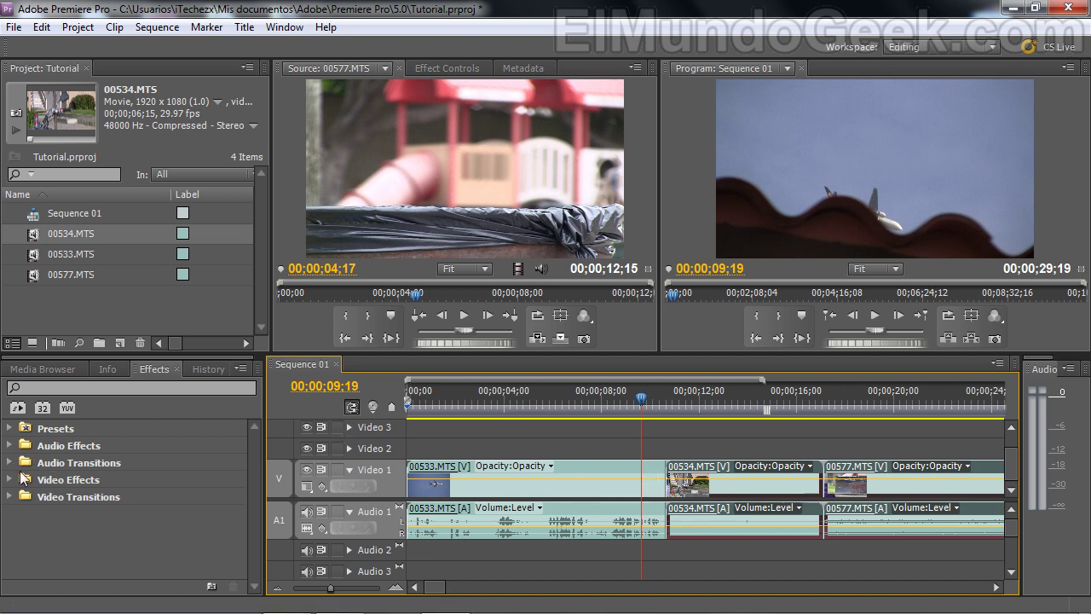
Expand Video Transitions > 3D Motion in a taller Effects panel and pick Cube Spin
click(151, 369)
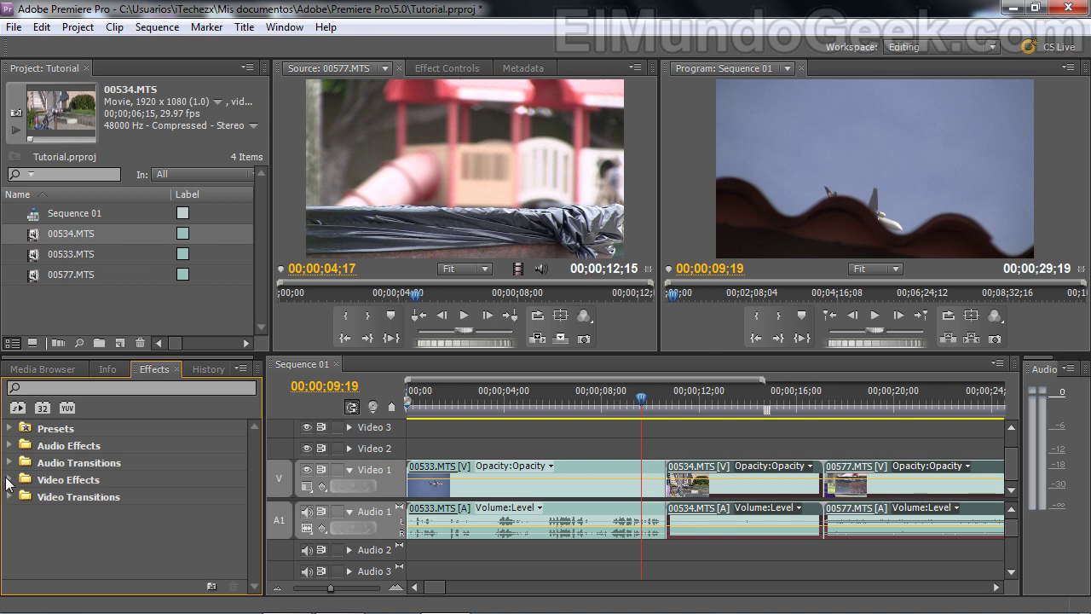
click(9, 497)
scroll(67, 505, down, 1)
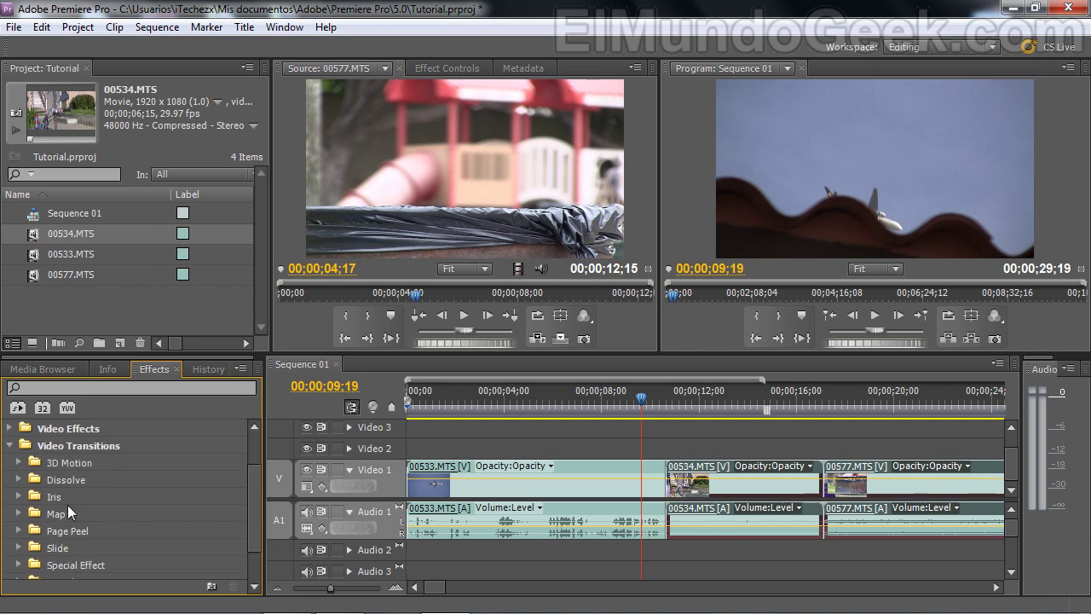
scroll(68, 479, down, 1)
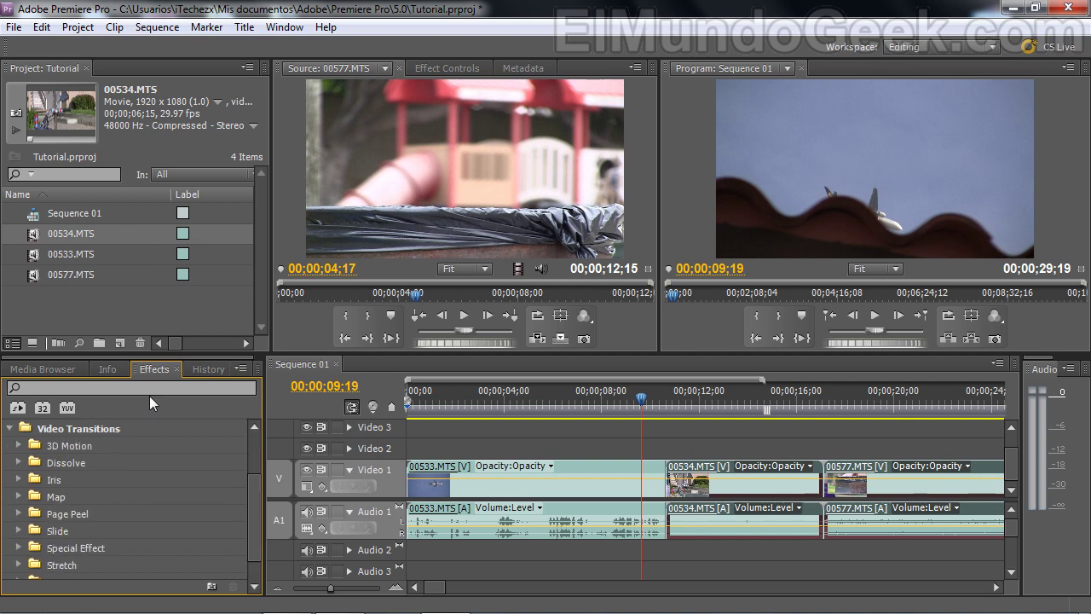
drag(150, 355, 149, 298)
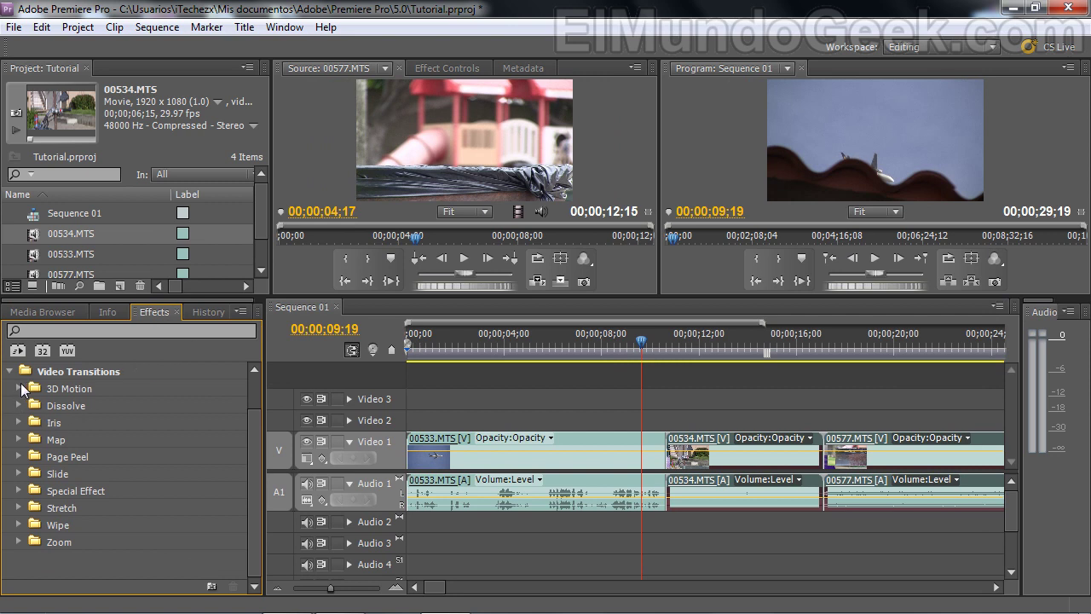
click(18, 388)
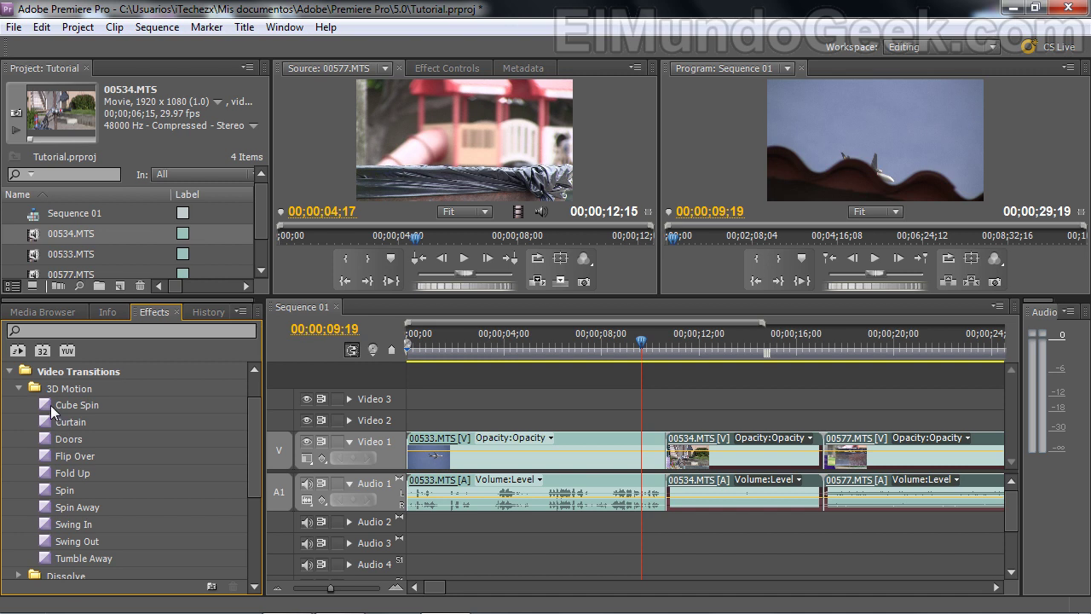
click(51, 405)
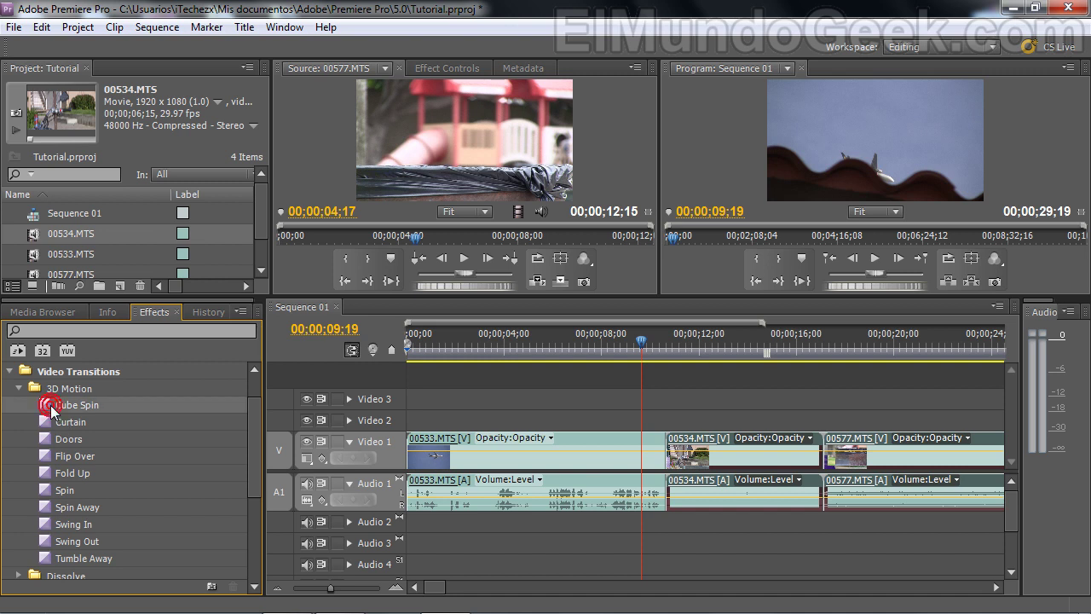
click(730, 448)
click(612, 442)
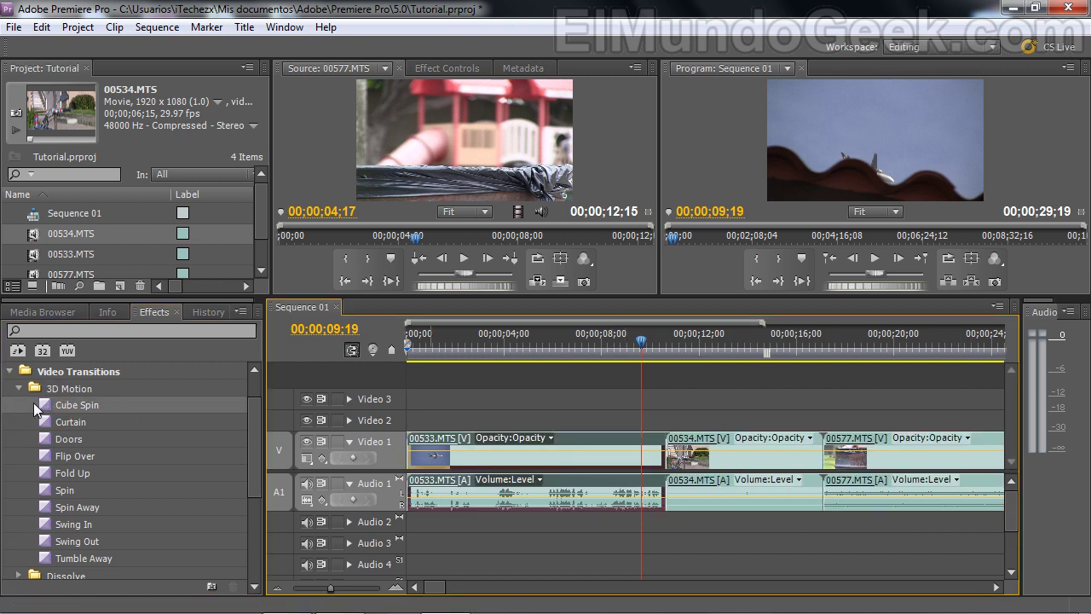
Drop Cube Spin on the 00533/00534 cut, remove and reapply it, then heighten the monitors
mouse_move(44, 404)
mouse_down()
mouse_move(714, 471)
mouse_move(670, 450)
mouse_move(665, 458)
mouse_move(666, 444)
mouse_up()
drag(331, 587, 338, 588)
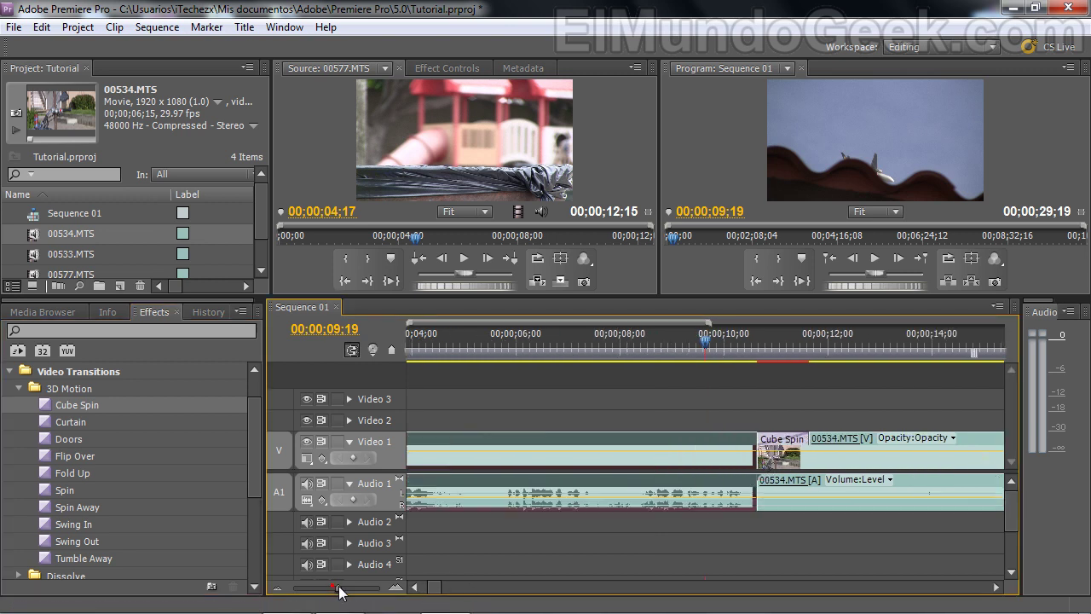
click(782, 441)
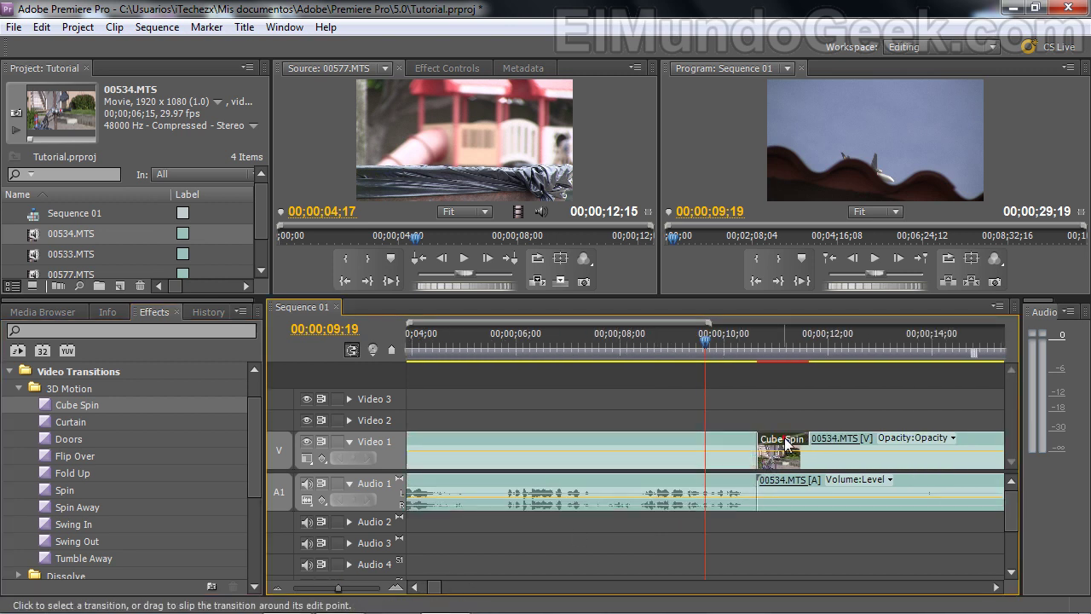
key(Delete)
drag(53, 407, 777, 450)
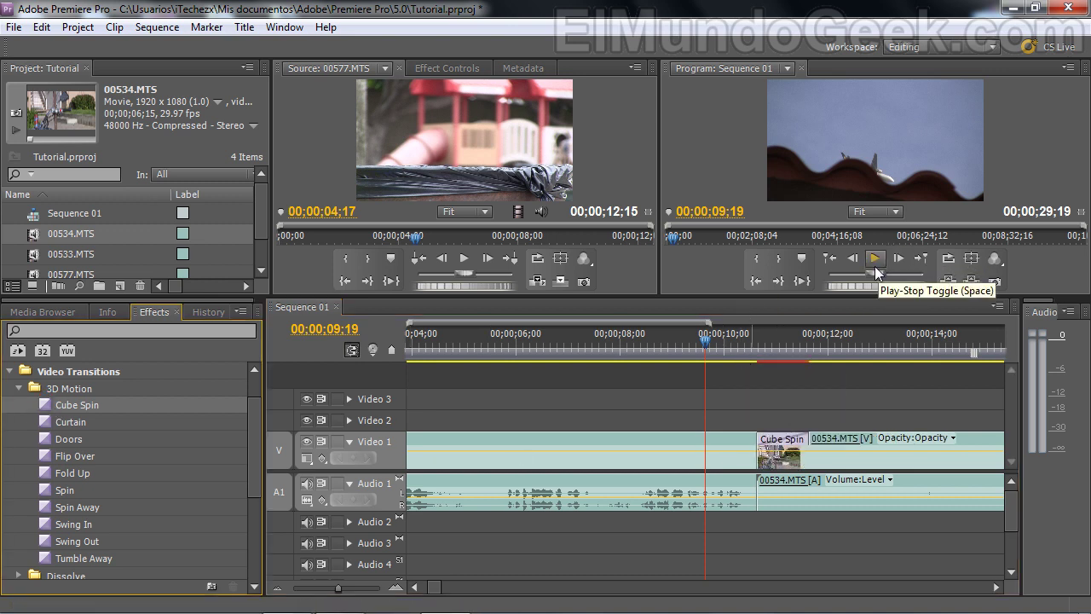
drag(857, 295, 857, 375)
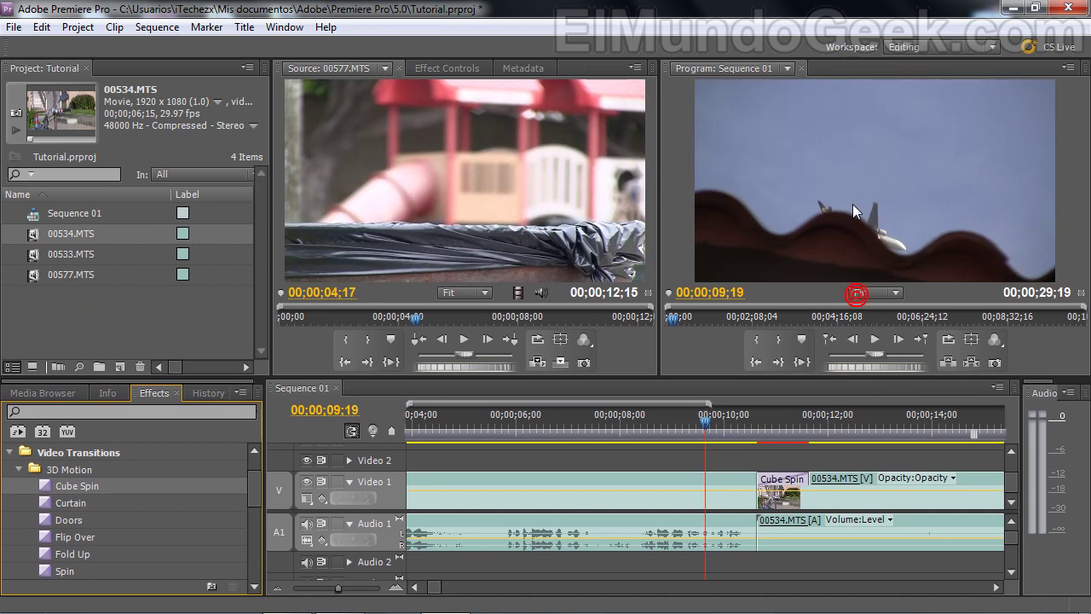
Play through the Cube Spin transition, stop at 00;00;13;04, and zoom the timeline out
click(875, 341)
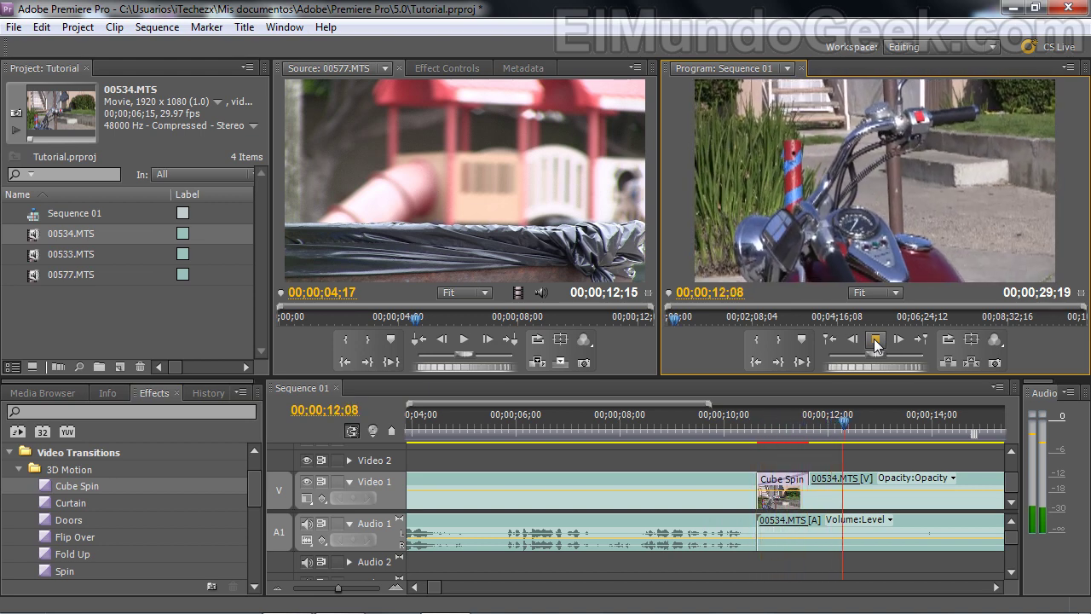
key(space)
drag(337, 589, 329, 588)
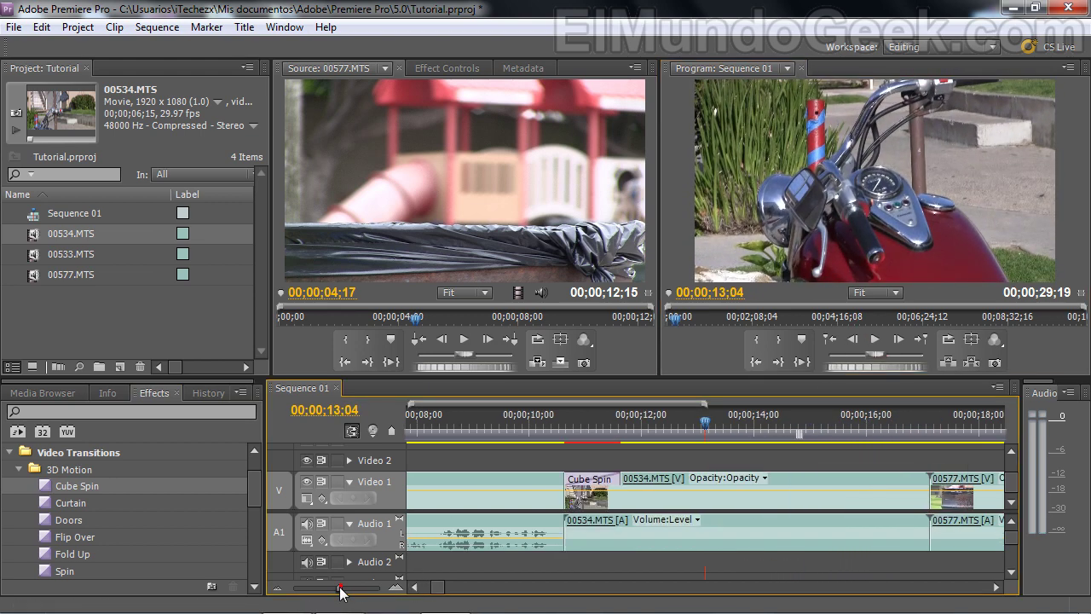
Apply the Audio Transitions > Crossfade > Constant Gain crossfade to the 00533/00534 audio cut
click(19, 469)
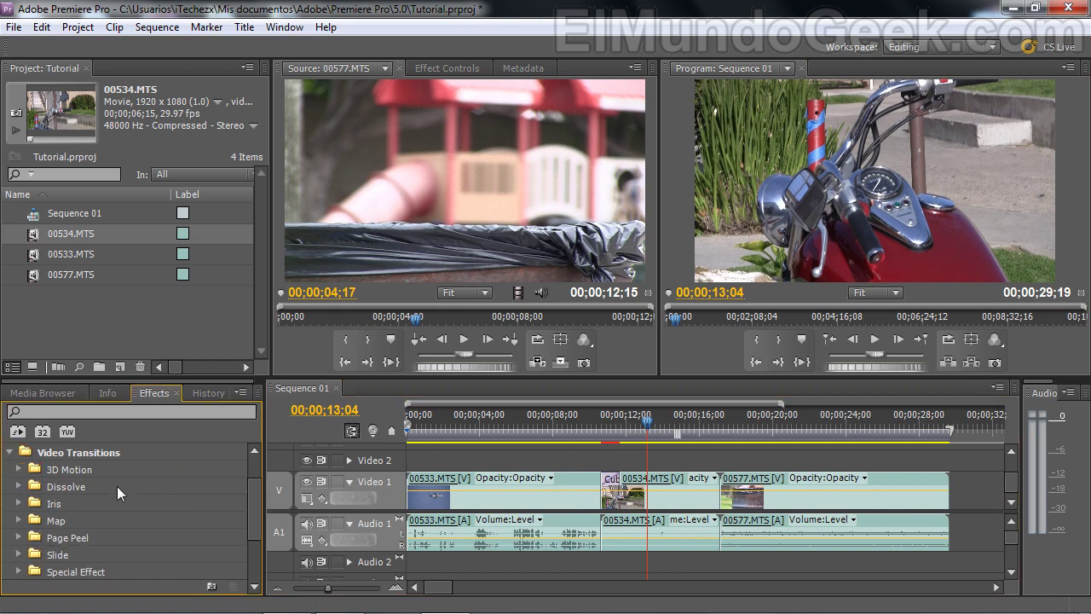
scroll(17, 483, up, 2)
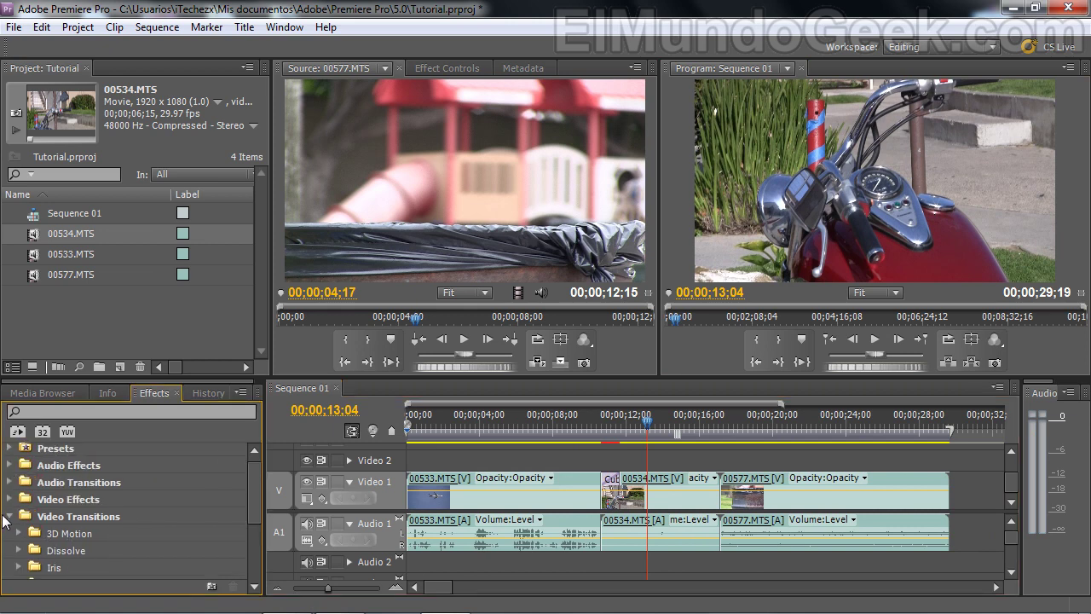
click(7, 518)
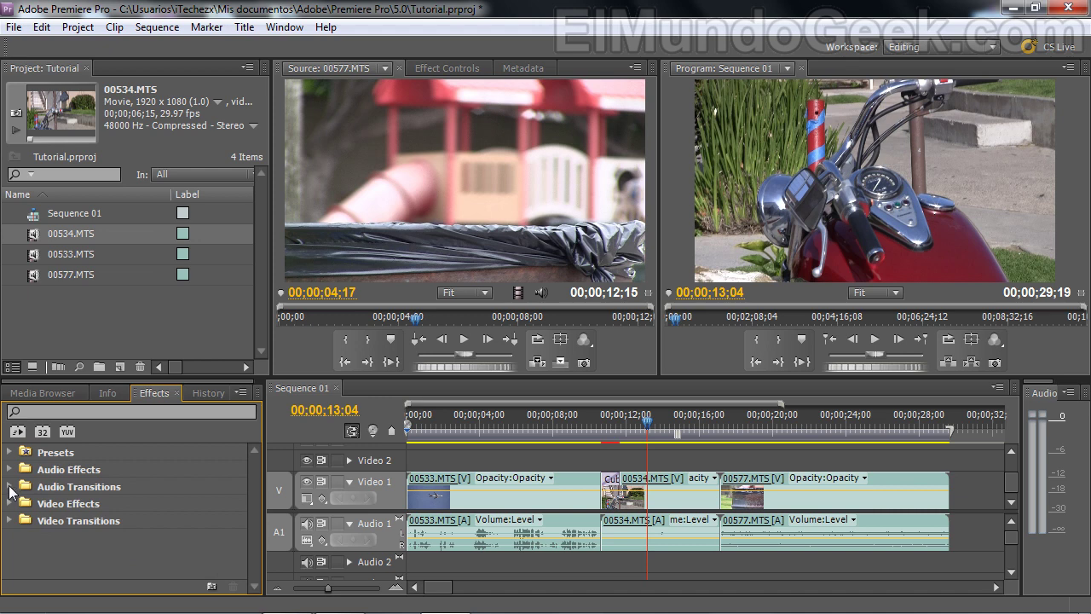
click(9, 487)
click(18, 502)
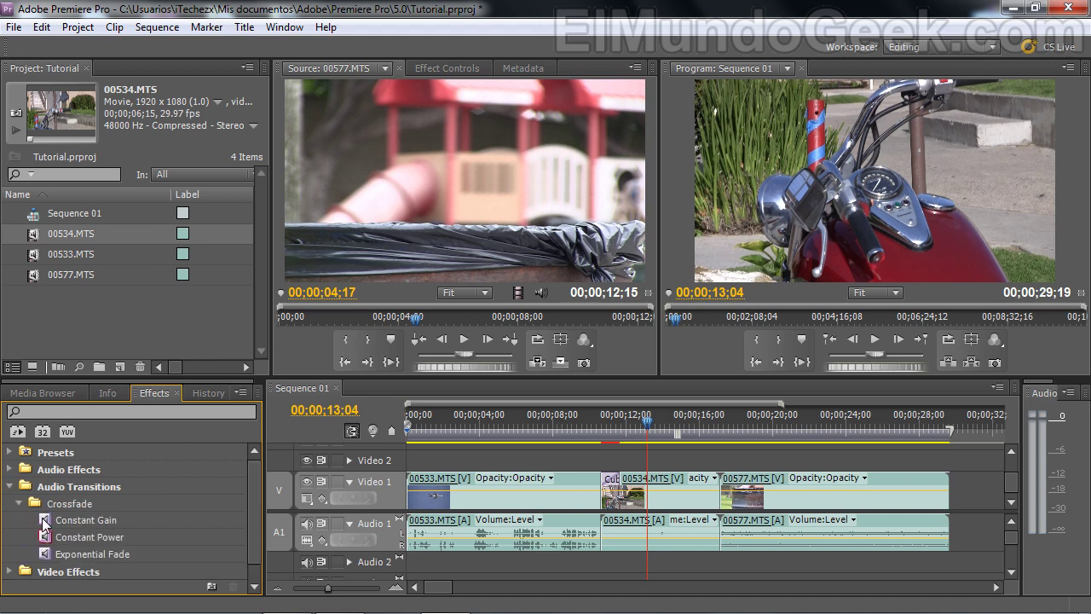
drag(41, 517, 583, 514)
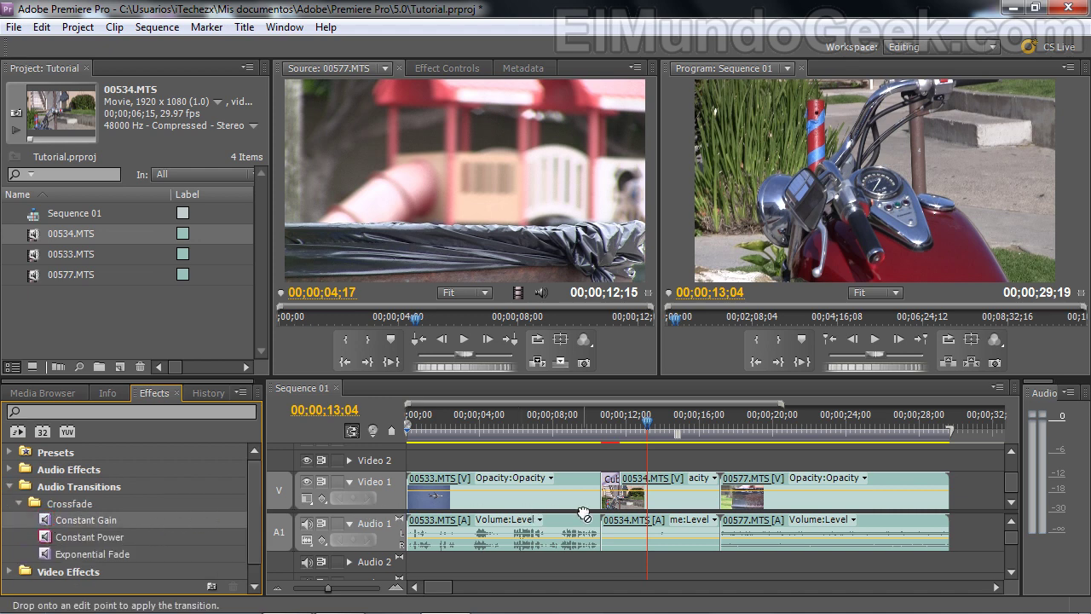
drag(582, 514, 601, 525)
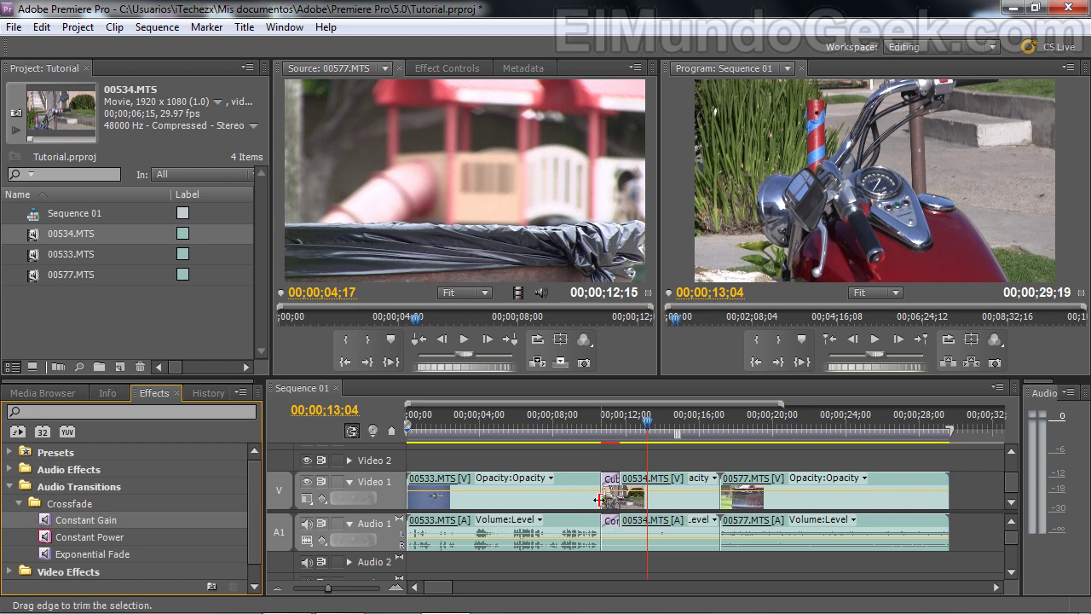
Play back from just before the cut to hear the crossfade
click(540, 415)
click(876, 339)
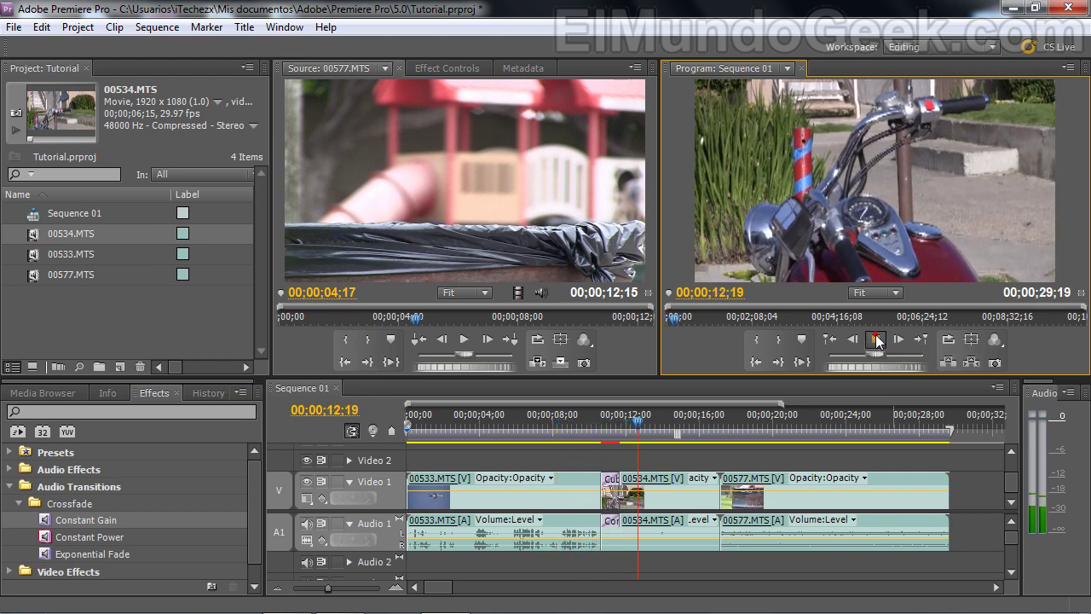
click(877, 341)
Collapse Audio Transitions and expand Video Effects to show Adjust, Blur & Sharpen and Color Correction
click(18, 503)
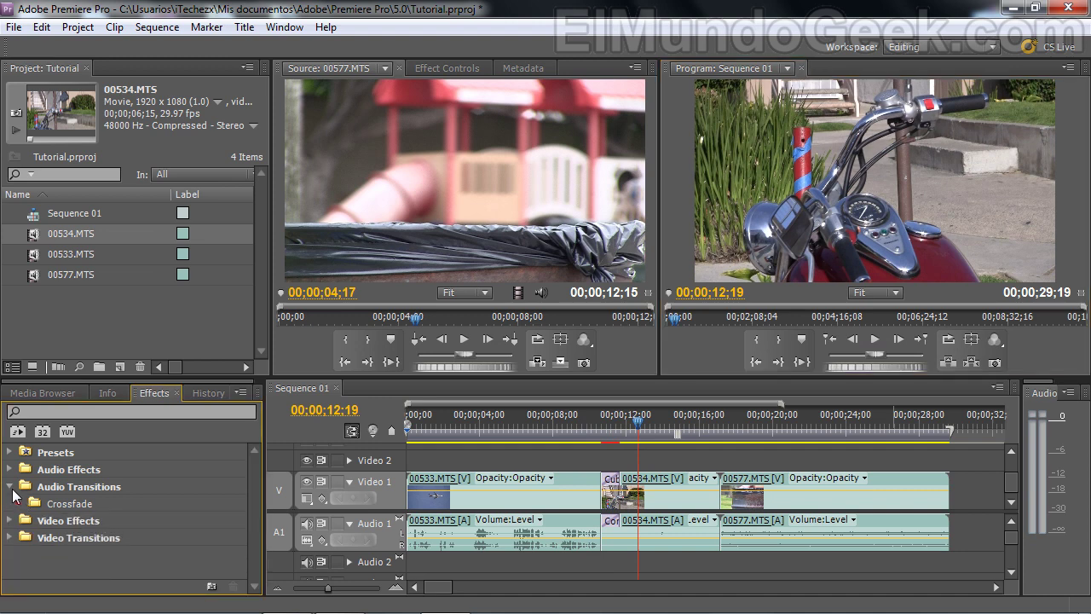
click(9, 486)
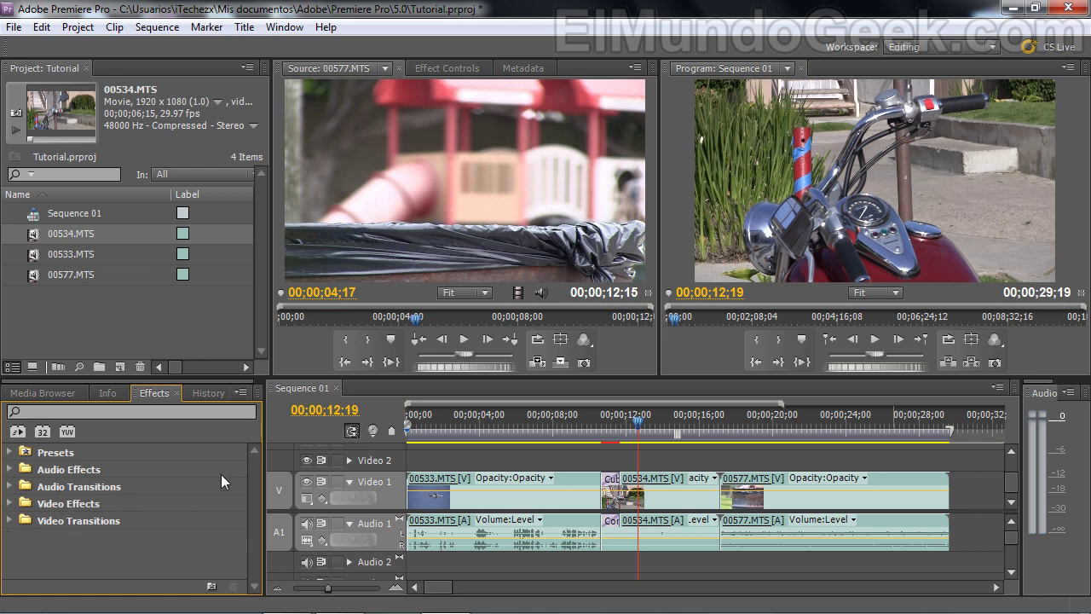
click(11, 504)
scroll(150, 521, down, 2)
scroll(161, 522, up, 1)
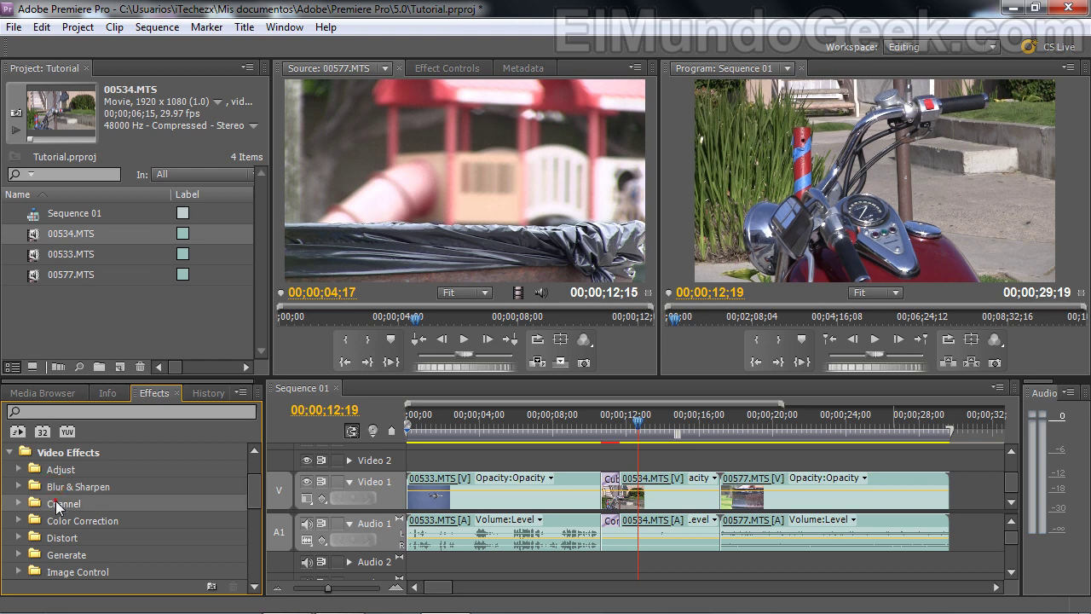
scroll(57, 512, down, 1)
scroll(59, 521, down, 1)
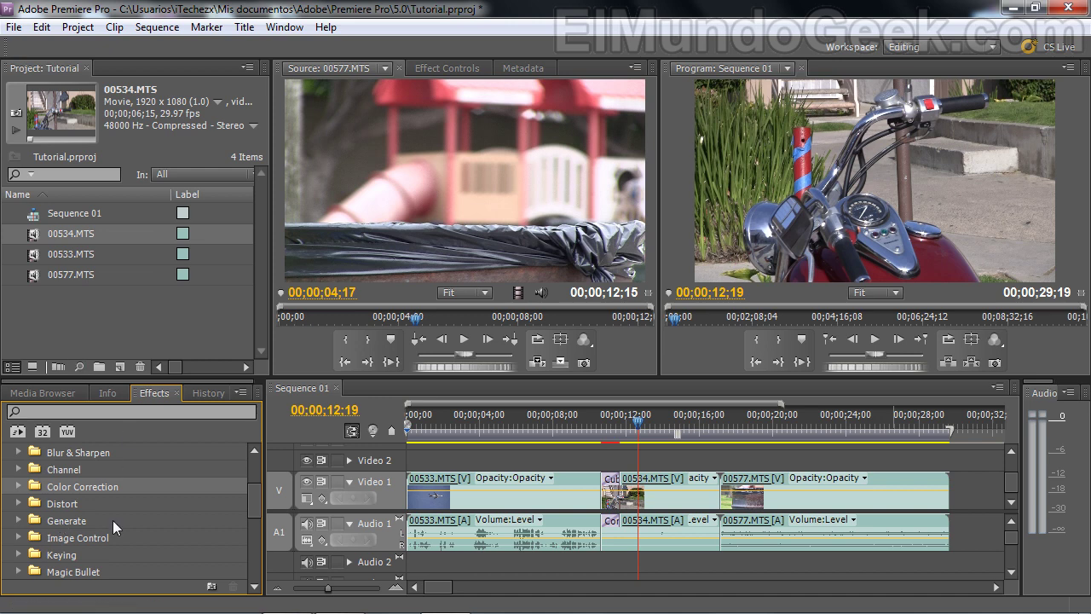
Glance at Effect Controls, return to the Source monitor, and focus the effects search field
click(442, 68)
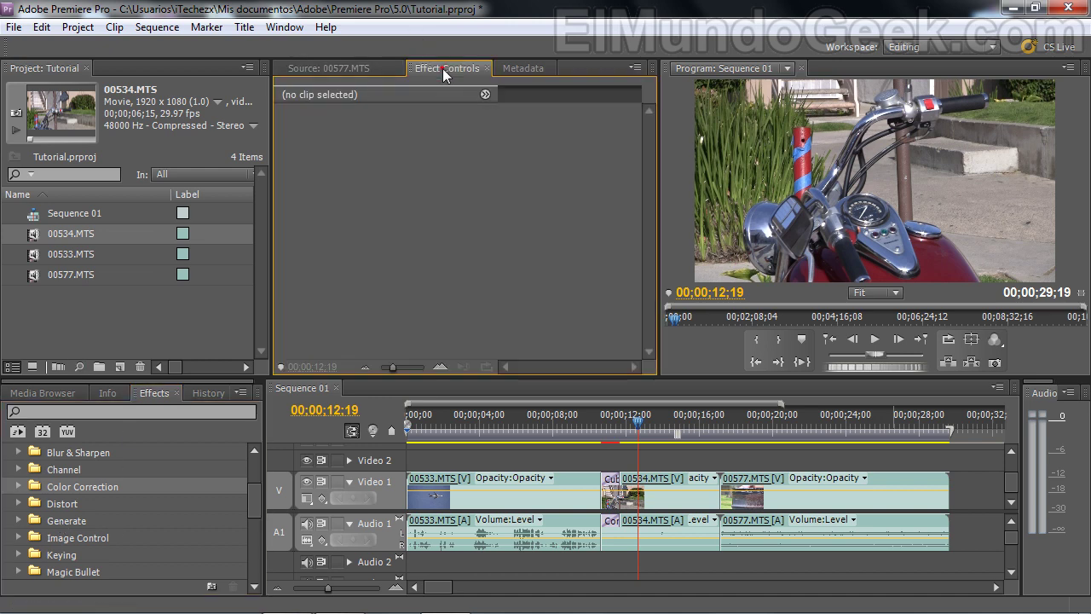
click(367, 68)
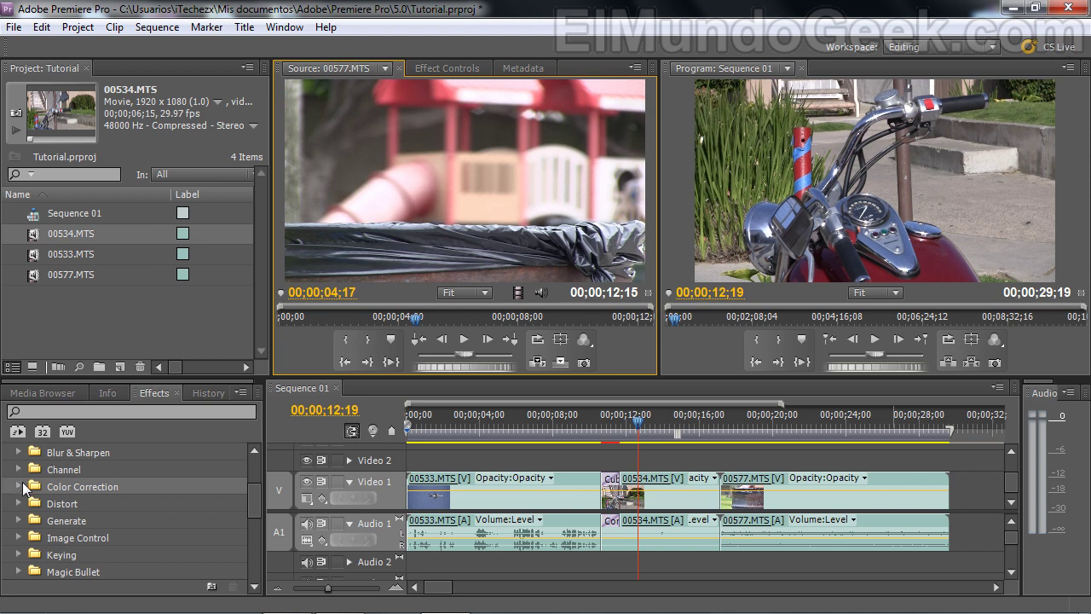
click(72, 410)
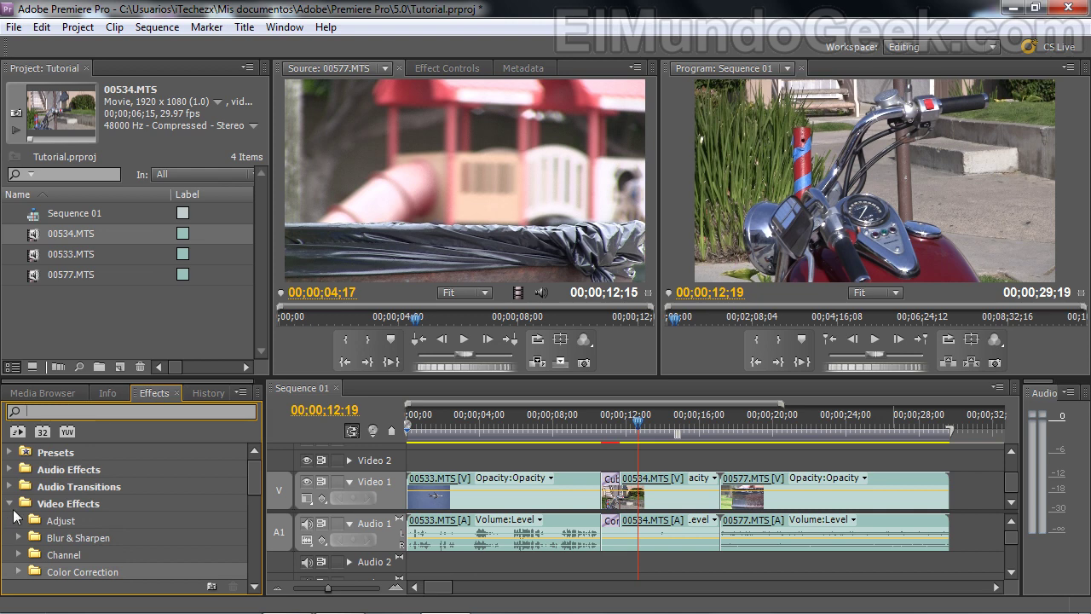
Collapse the effect categories and filter the Effects panel with 'contra'
click(11, 503)
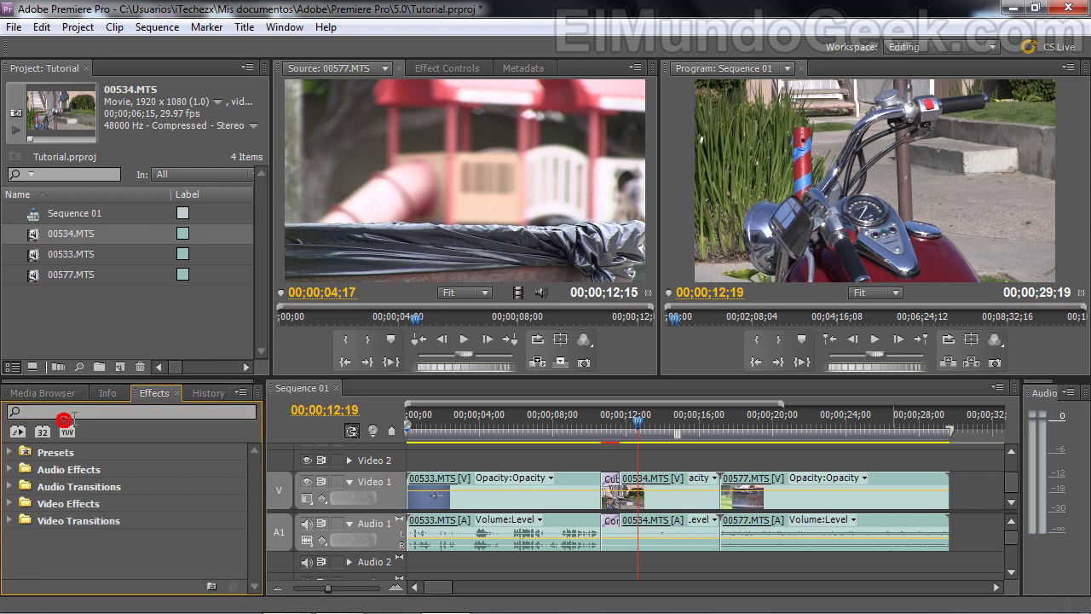
click(102, 407)
text(con)
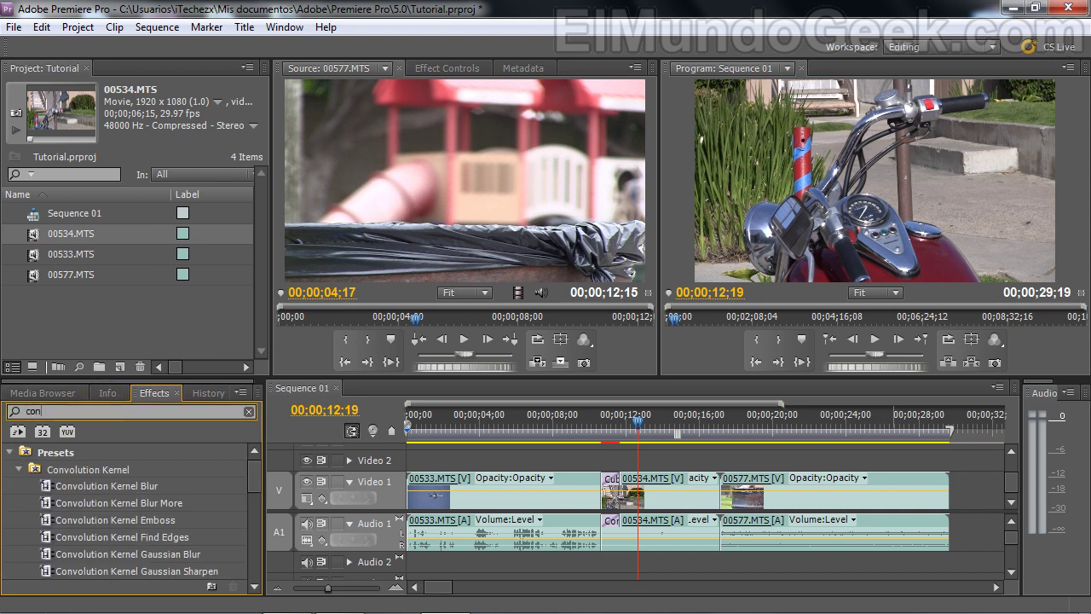
text(tras)
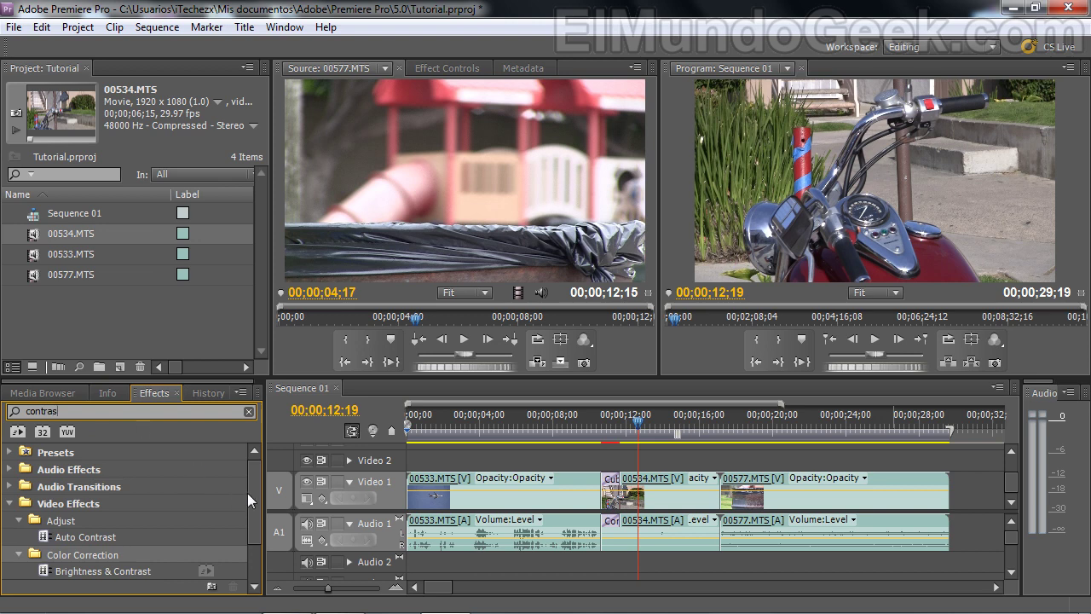
drag(248, 494, 256, 528)
Apply Brightness & Contrast from Color Correction to clip 00533 and show its effect settings
click(61, 517)
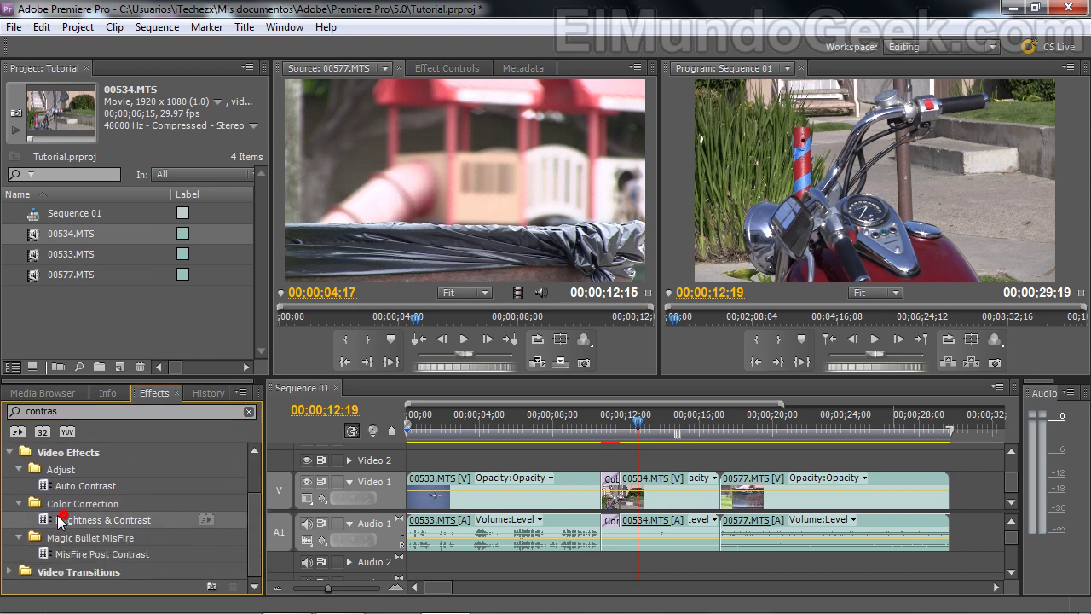
click(60, 504)
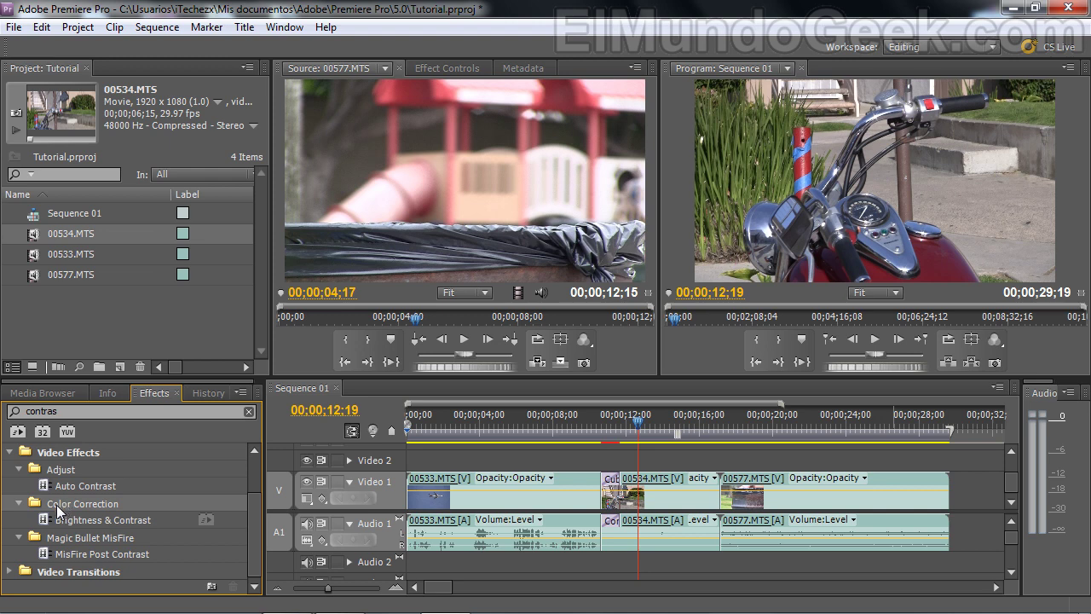
click(55, 520)
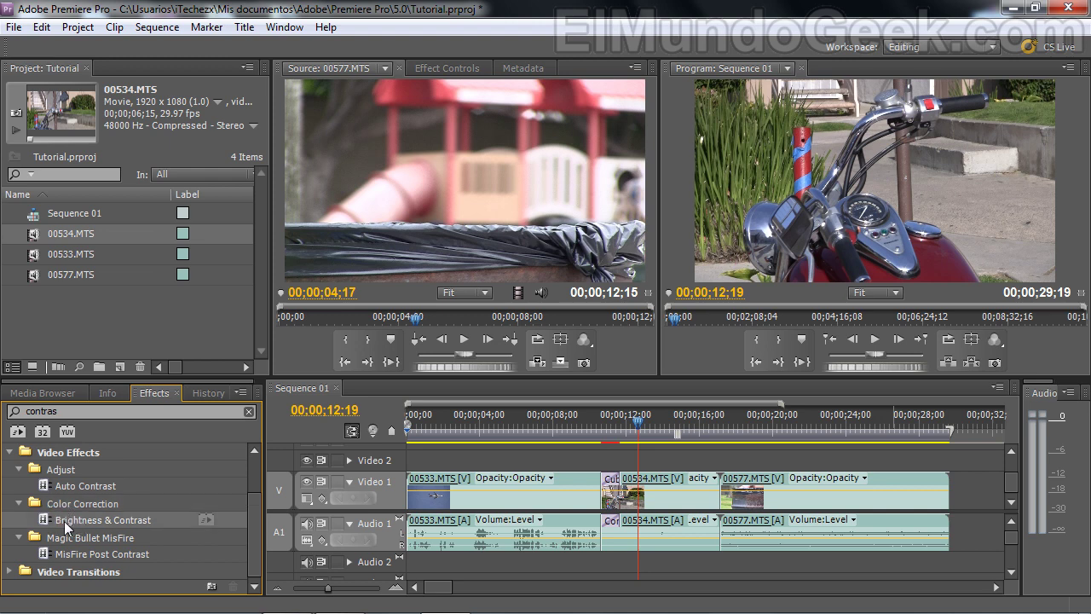
mouse_move(57, 518)
mouse_down()
mouse_move(504, 487)
mouse_move(524, 495)
mouse_up()
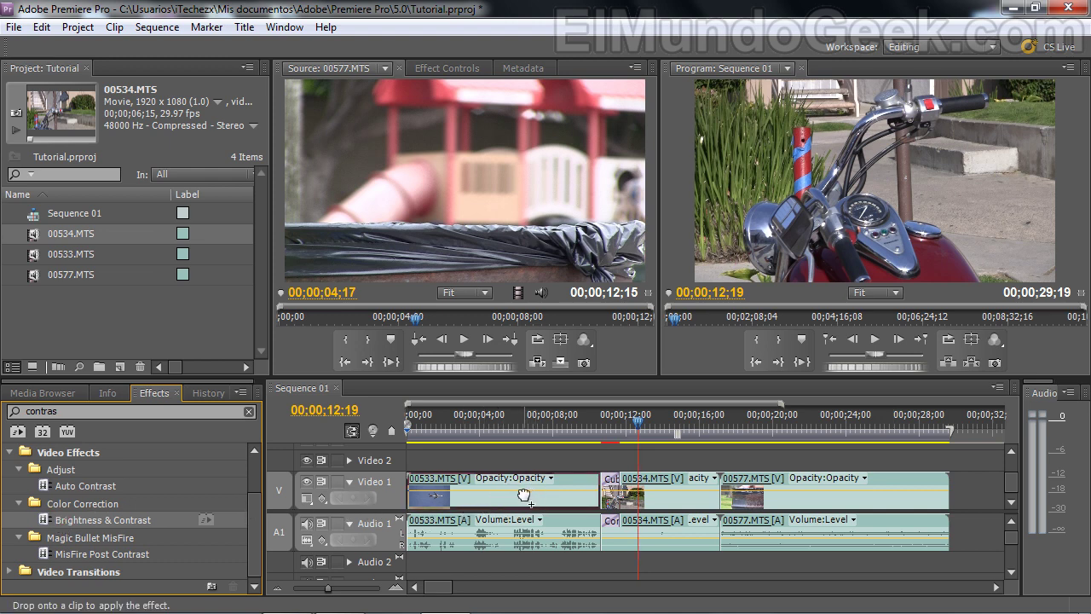
drag(524, 495, 524, 495)
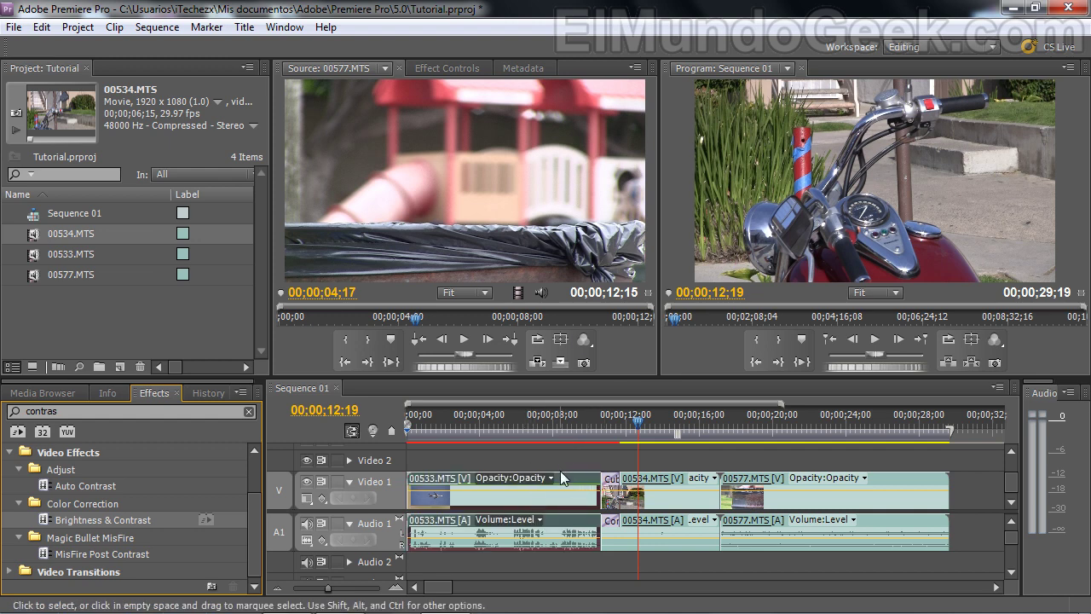
click(457, 67)
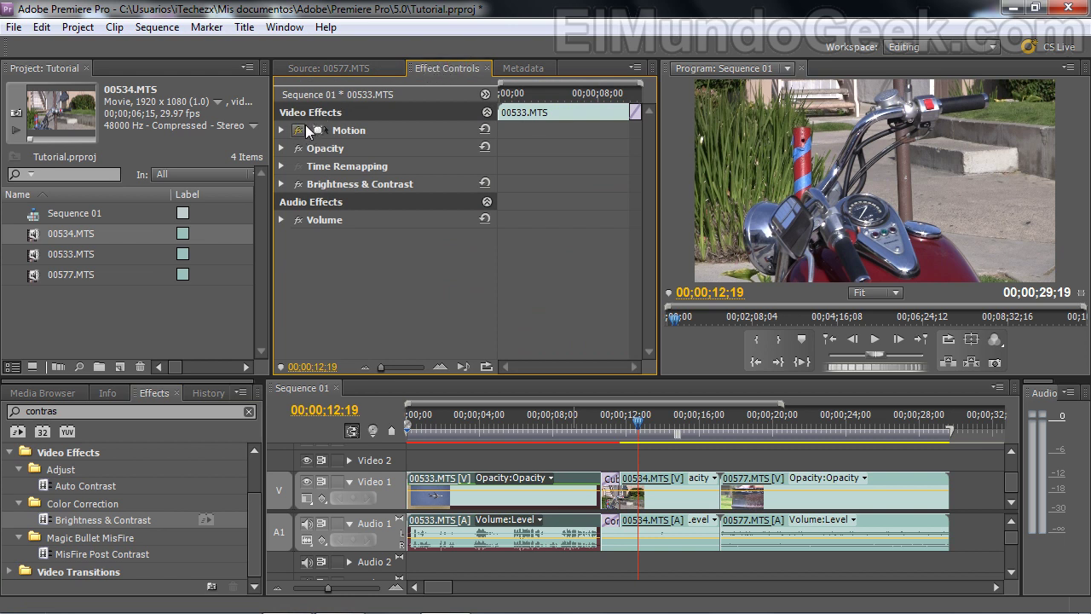
Expand Brightness & Contrast, enlarge the Program monitor, and raise Brightness to 40 on the airplane shot
click(332, 184)
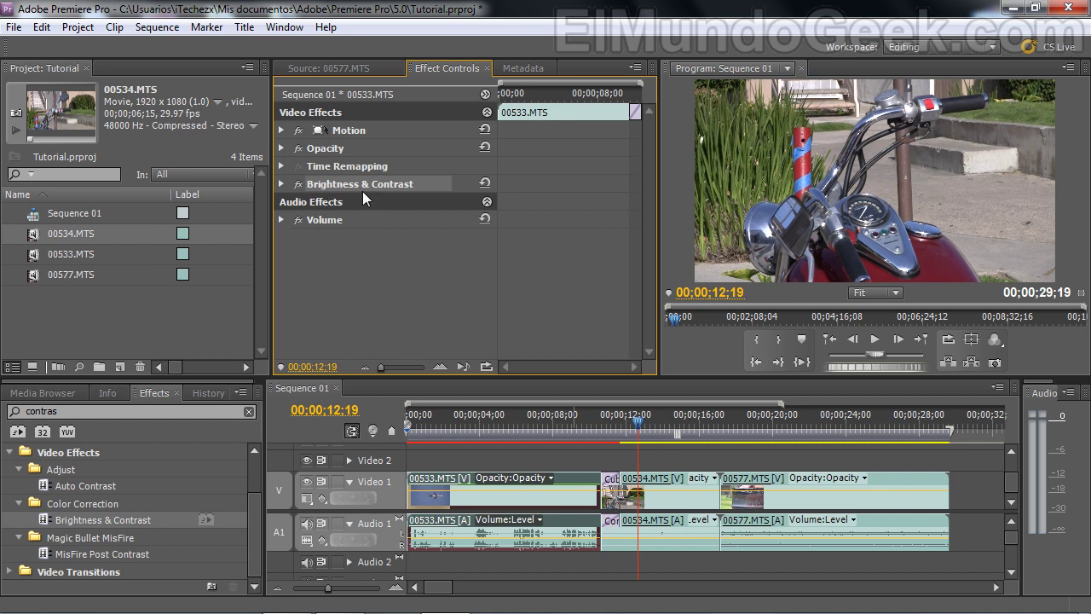
click(281, 185)
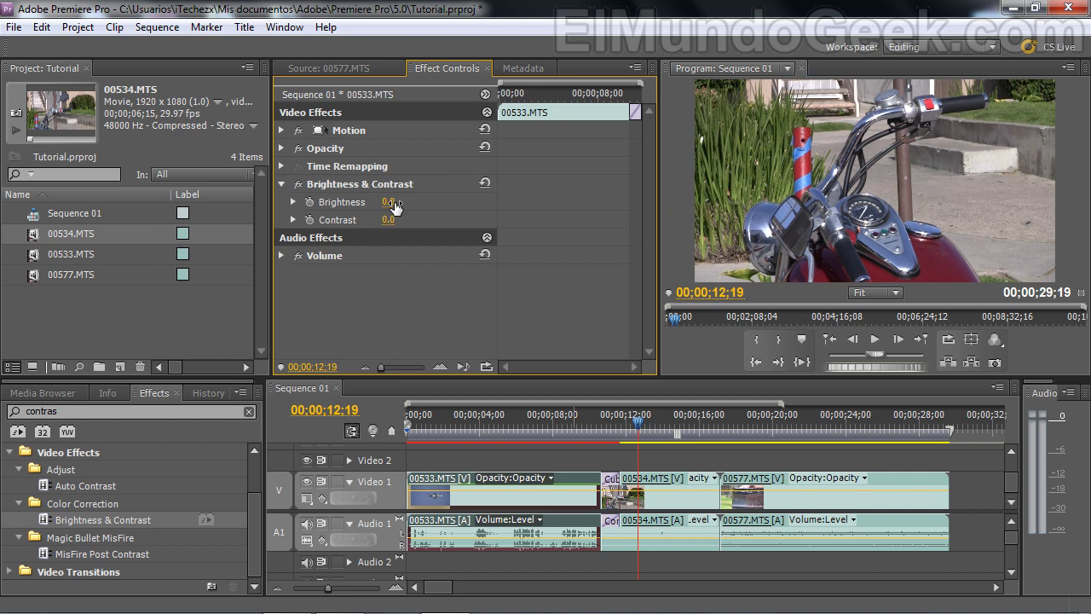
drag(659, 259, 573, 258)
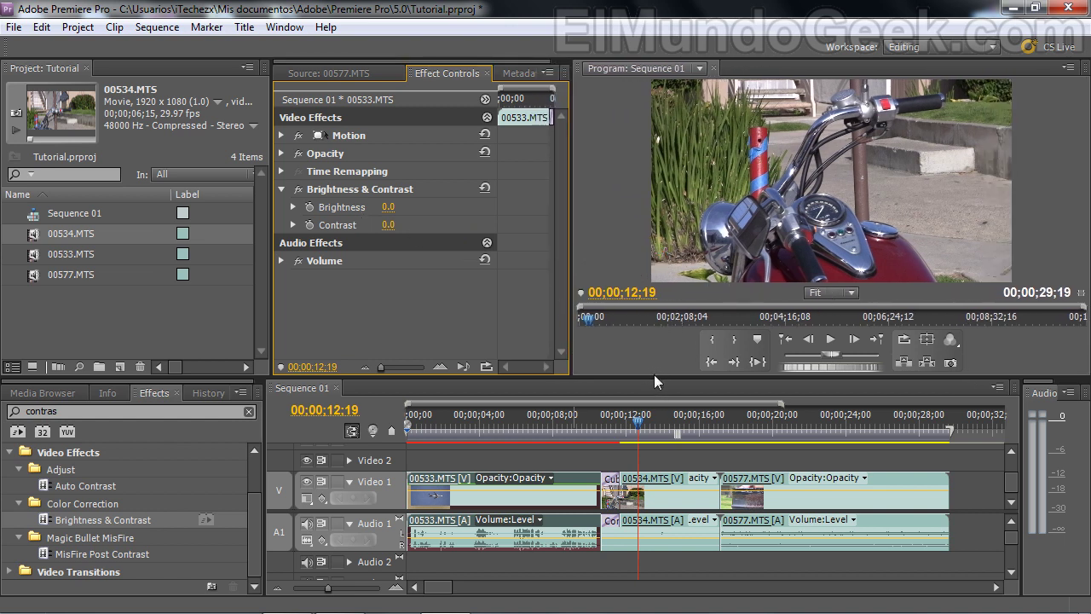
drag(653, 374, 654, 414)
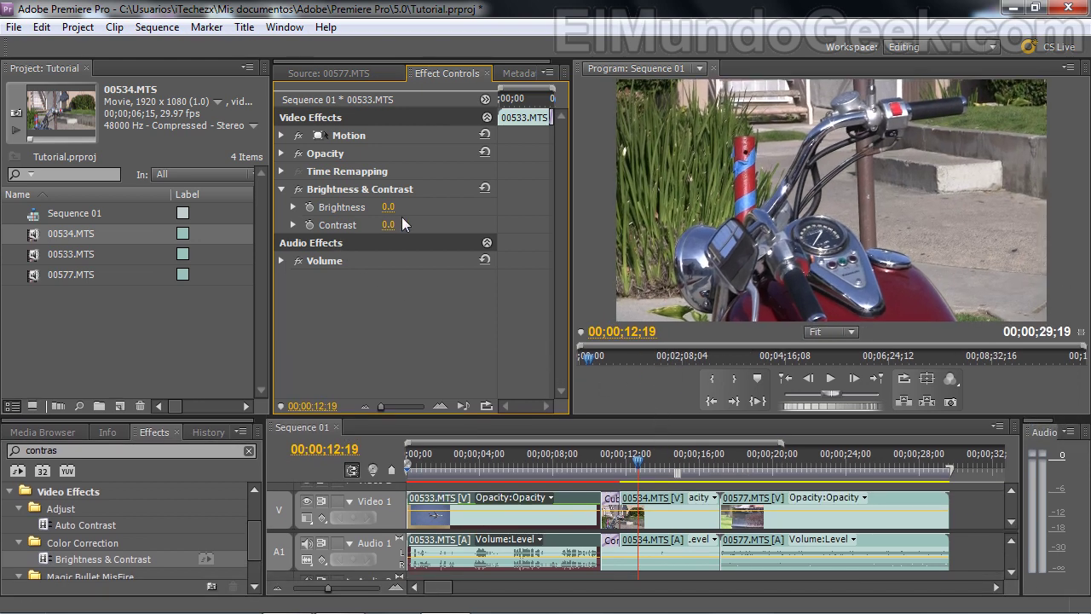
mouse_move(389, 207)
mouse_down()
mouse_move(418, 207)
mouse_move(389, 212)
mouse_up()
text(40)
click(393, 207)
click(508, 464)
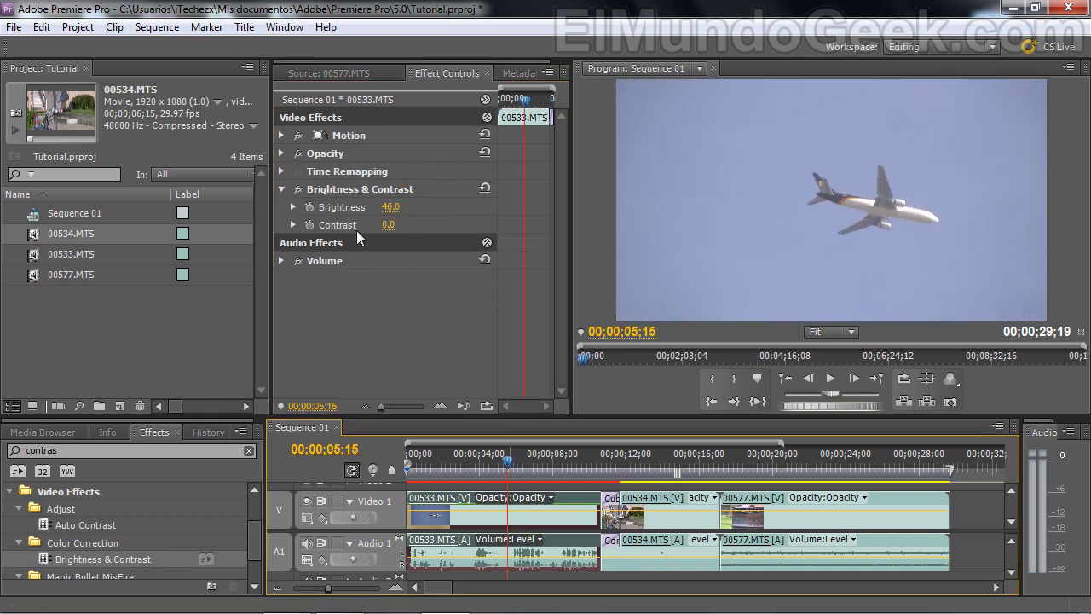
Set Brightness to 80 and Contrast to 50 on the Brightness & Contrast effect
click(393, 208)
text(0)
key(Return)
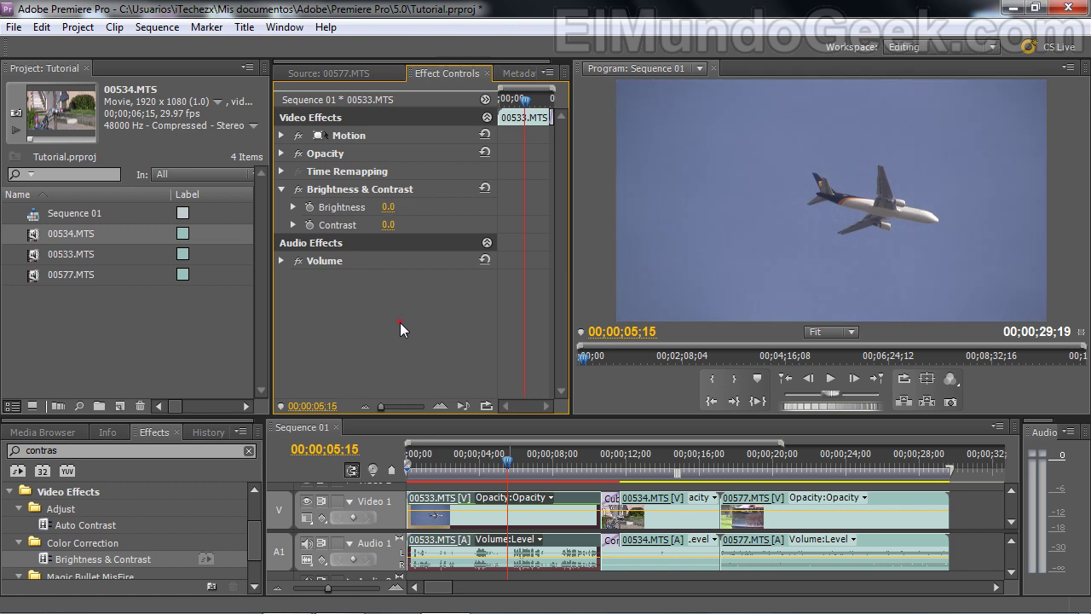
click(388, 208)
text(80)
key(Return)
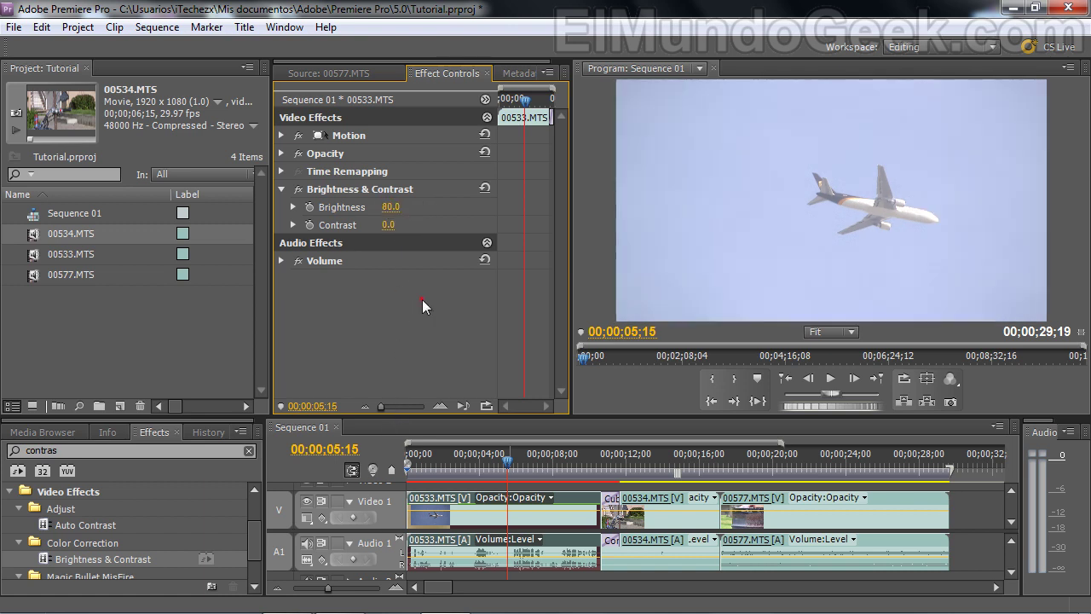
click(389, 225)
text(50)
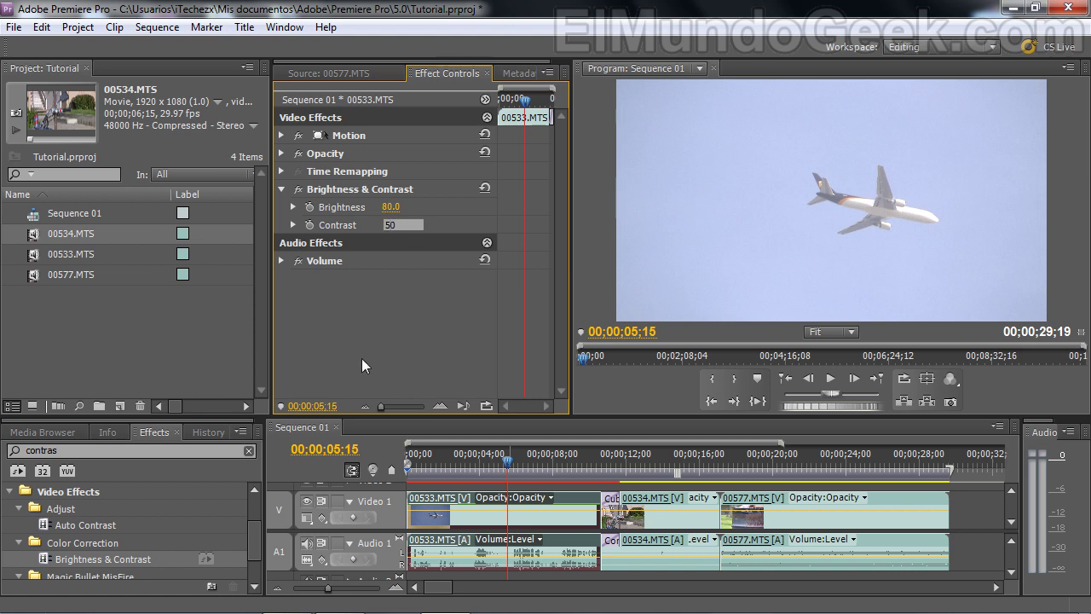
key(Return)
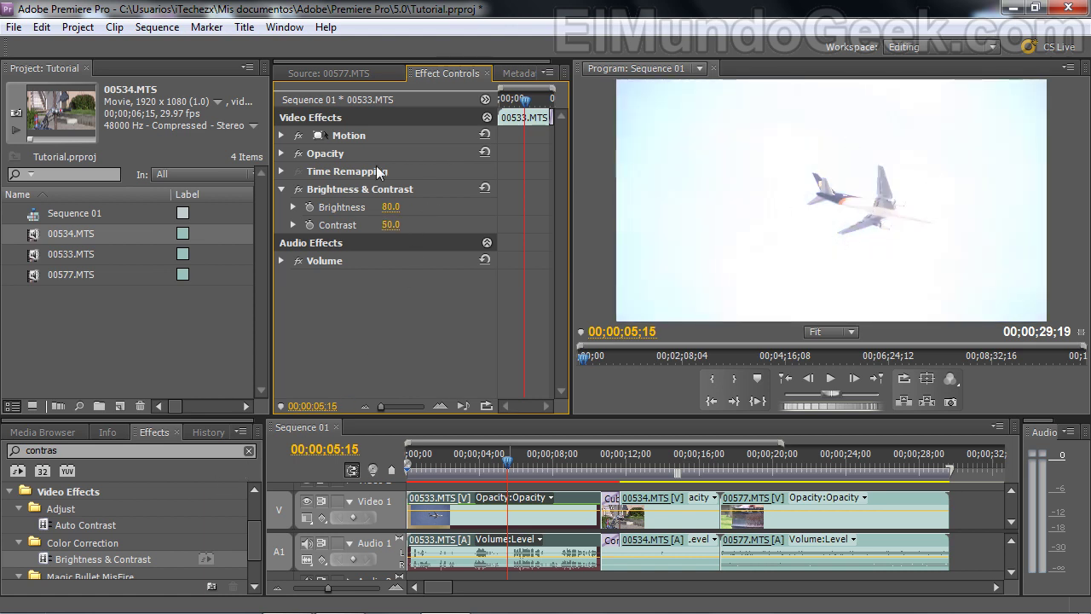
Toggle the Brightness & Contrast fx switch repeatedly to compare against the original
click(298, 189)
click(298, 189)
click(298, 189)
click(298, 189)
click(298, 190)
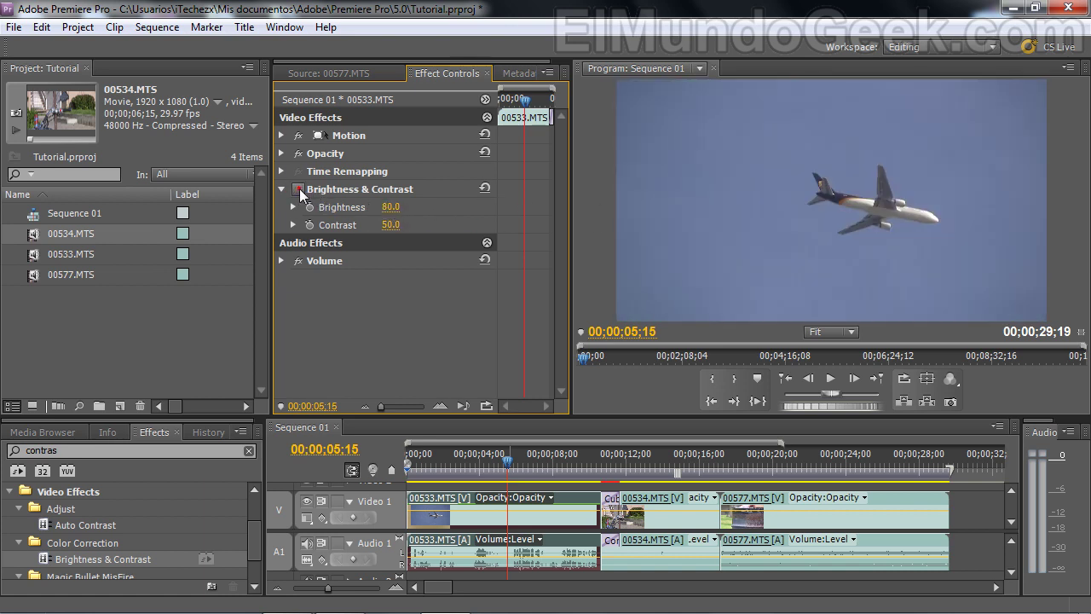
click(298, 189)
click(298, 189)
click(297, 189)
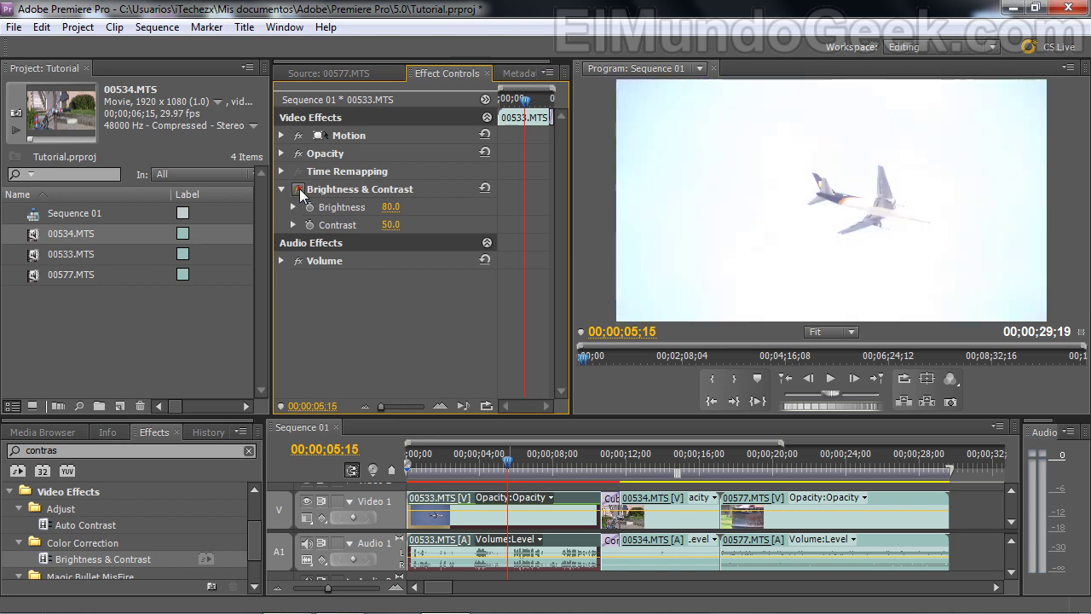
click(297, 190)
click(298, 190)
Lower Brightness to 20 and Contrast to 10, toggling the effect to compare
click(390, 207)
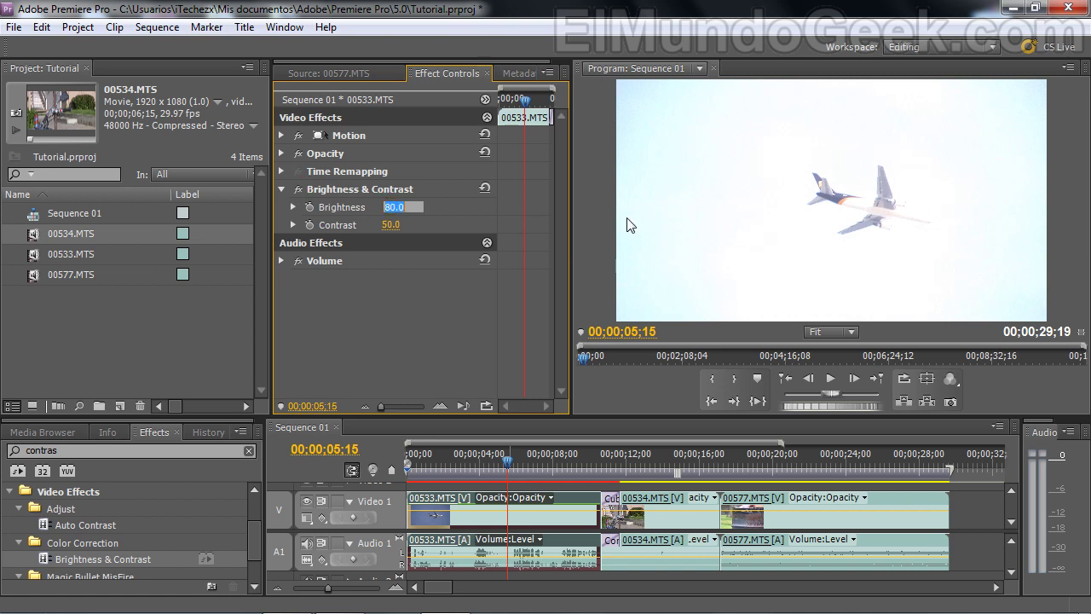
text(20)
click(351, 369)
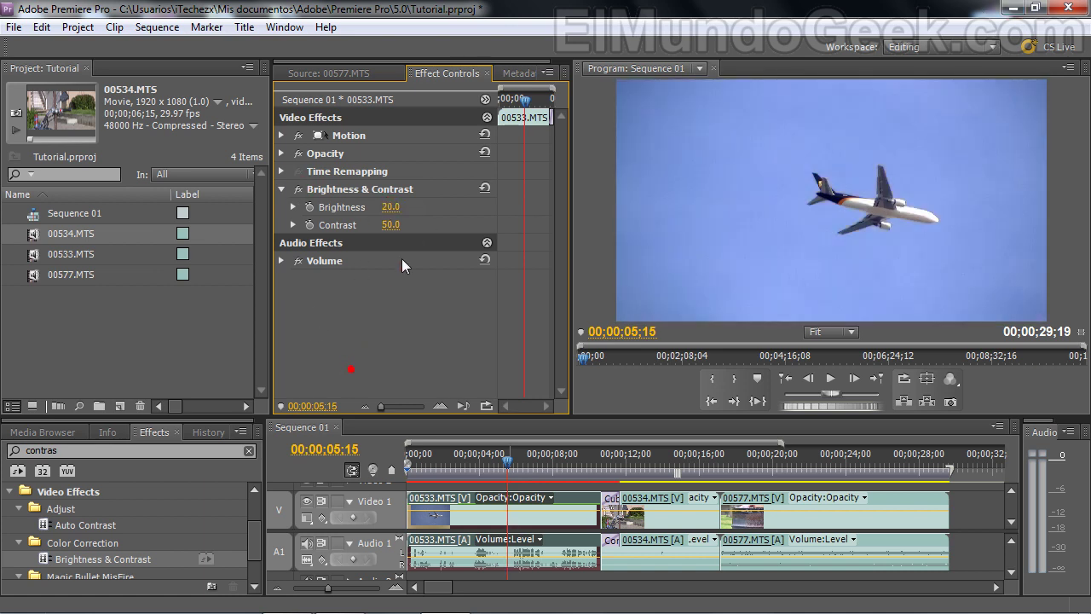
click(385, 226)
text(10)
click(426, 300)
click(298, 187)
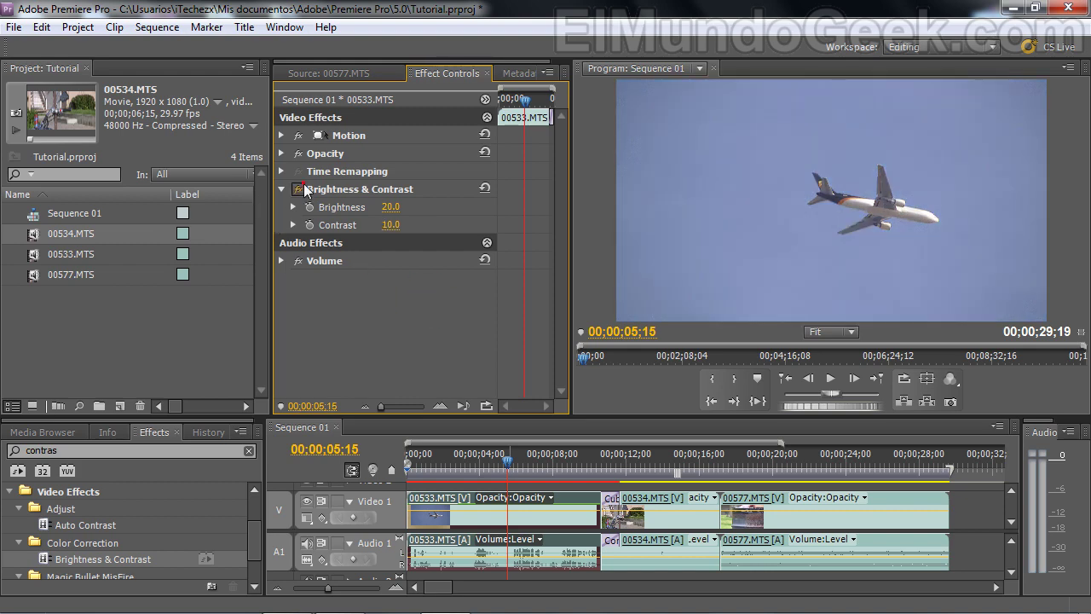
click(300, 188)
click(300, 188)
click(300, 187)
Clear the Effects search, enlarge the Timeline, and move the playhead into the motorcycle clip
drag(254, 535, 254, 514)
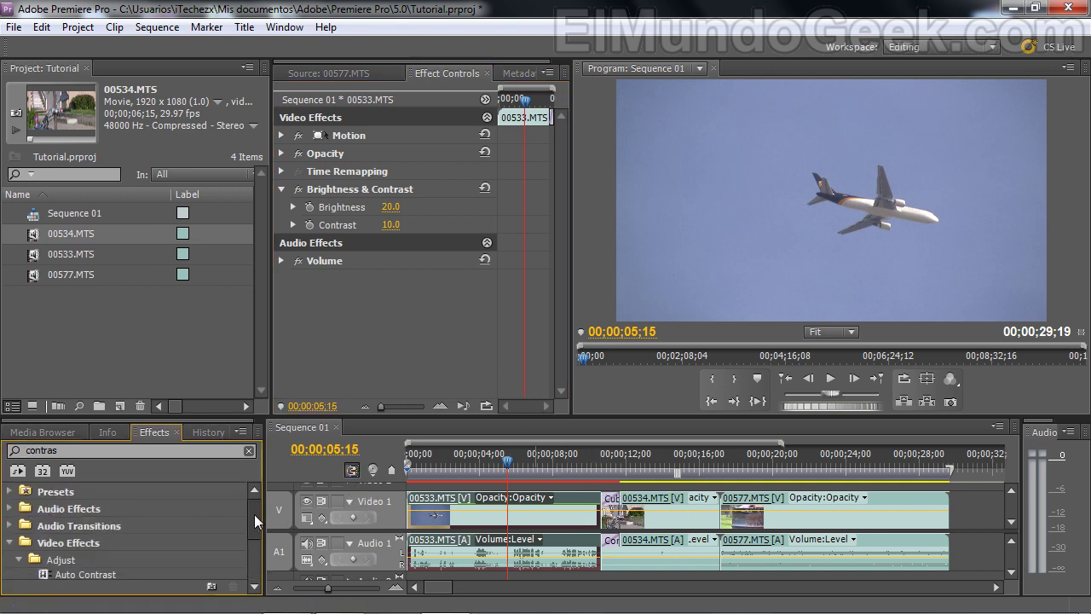
double_click(129, 452)
key(BackSpace)
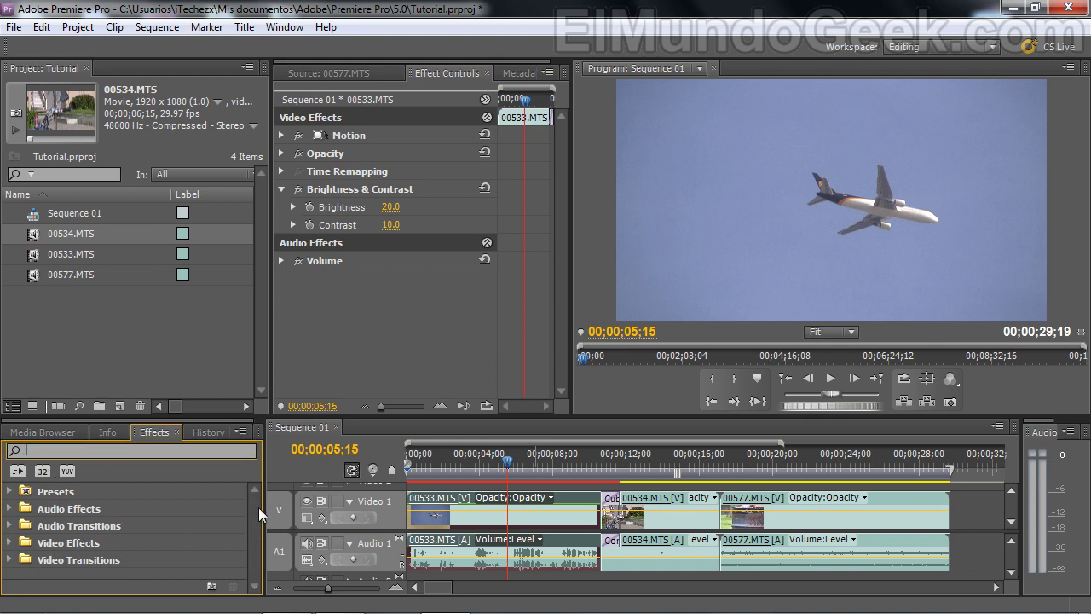
drag(241, 419, 241, 362)
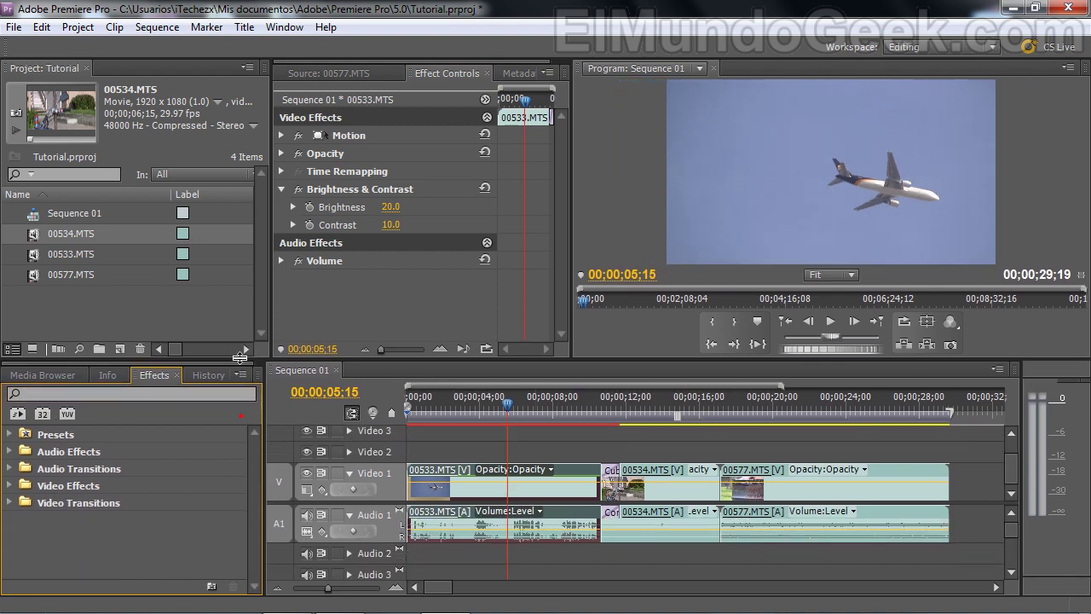
click(680, 398)
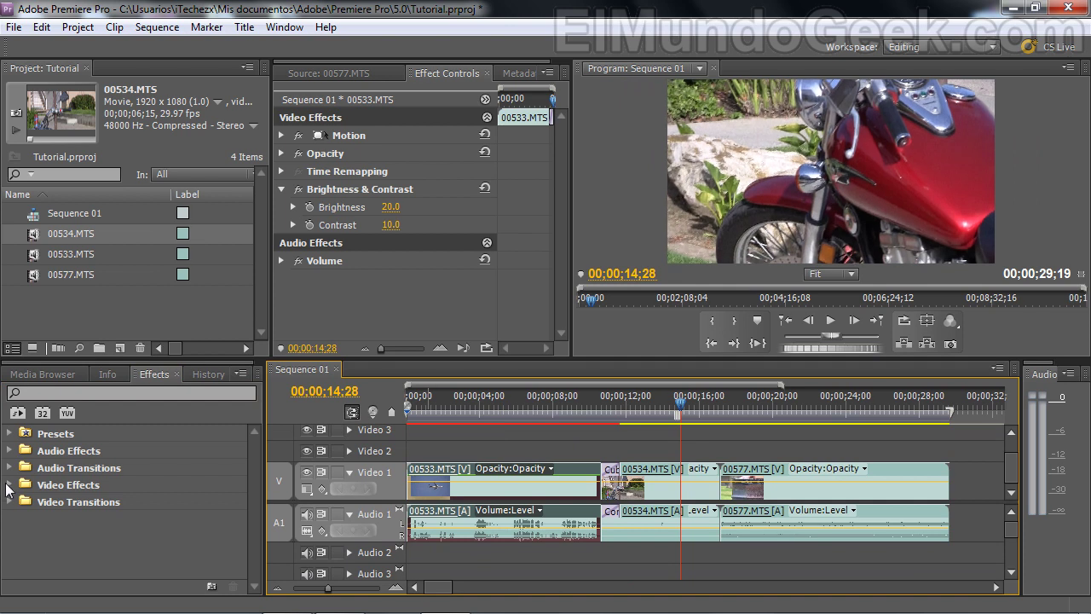
Drag Three-Way Color Corrector from Video Effects > Color Correction onto clip 00534.MTS
click(9, 485)
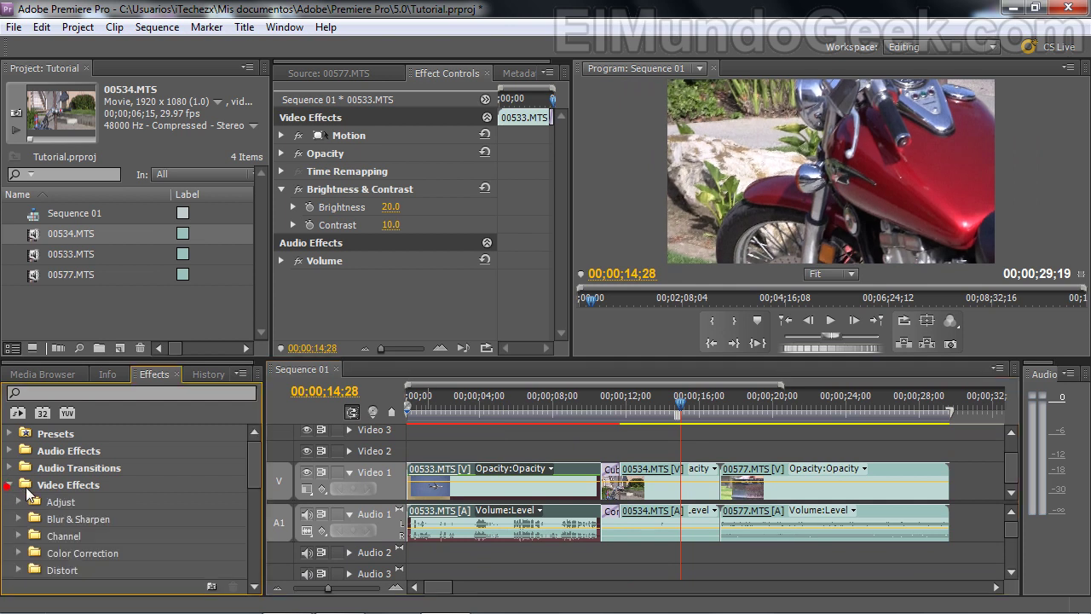
scroll(24, 493, down, 3)
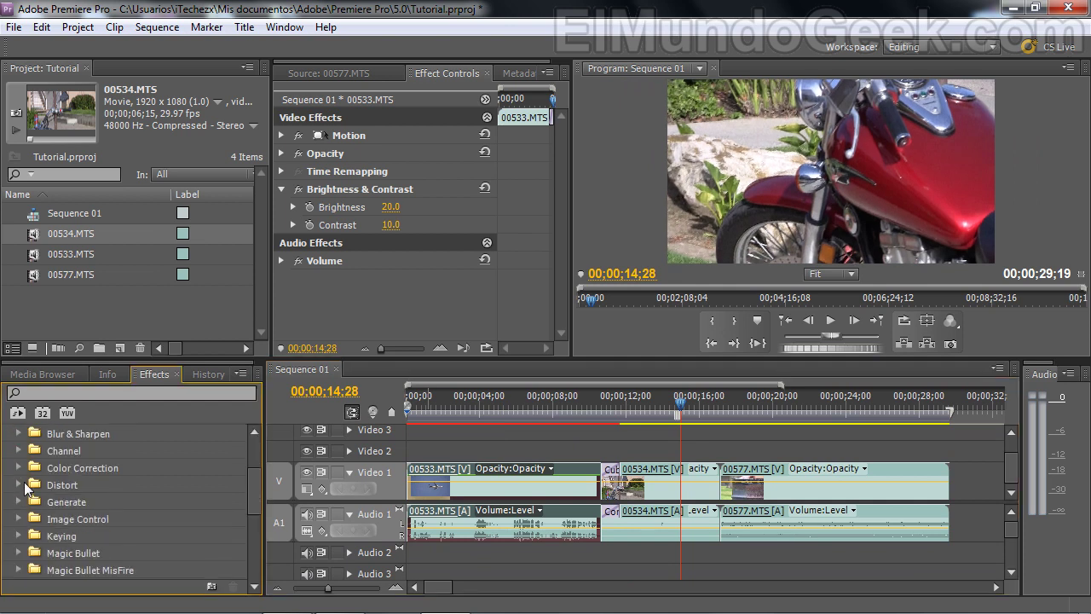
click(19, 468)
scroll(26, 474, down, 2)
scroll(34, 479, down, 2)
scroll(40, 484, down, 3)
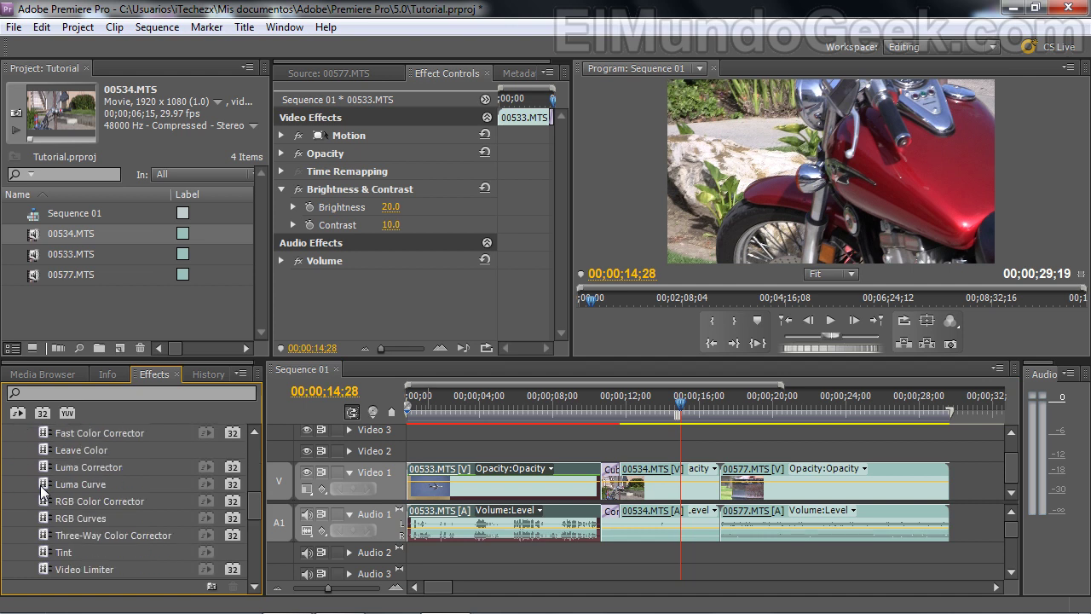
scroll(41, 485, up, 1)
scroll(71, 506, down, 2)
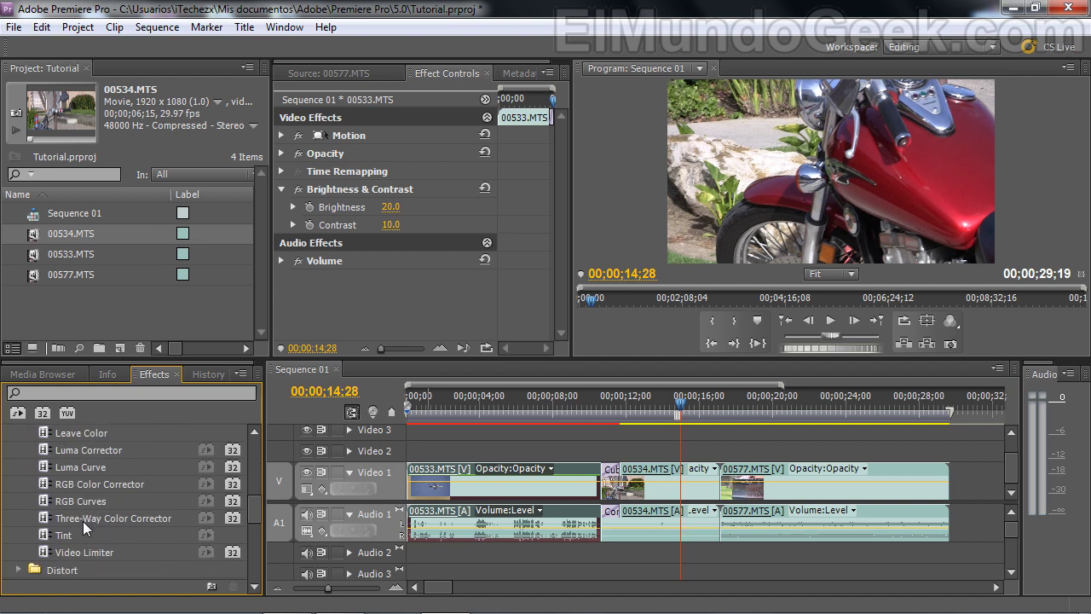
drag(82, 521, 678, 486)
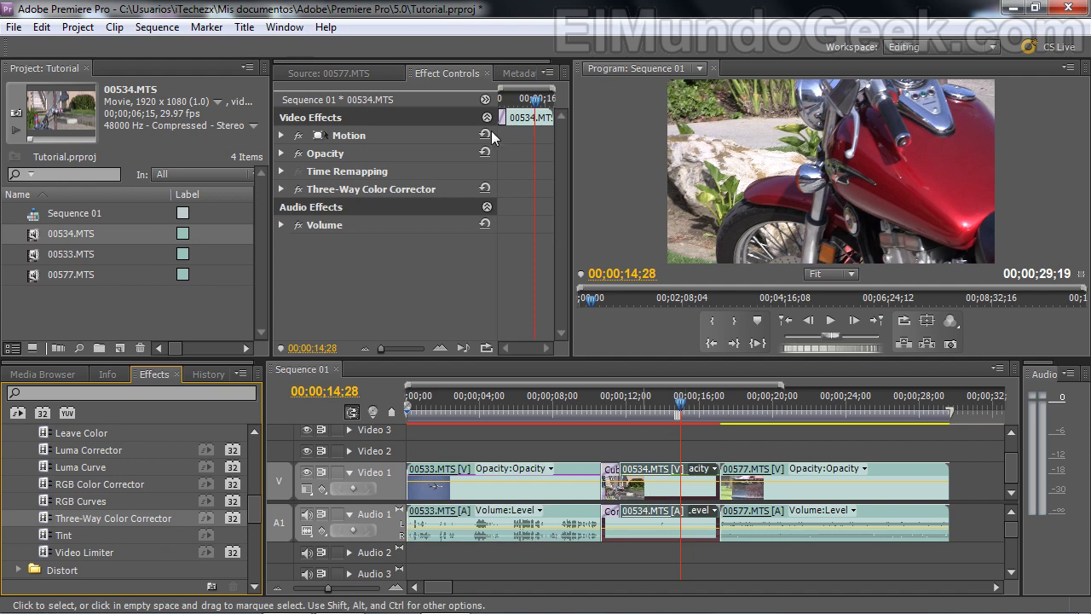
Expand Three-Way Color Corrector and shift the midtone, highlight and shadow balance wheels
click(337, 189)
click(281, 188)
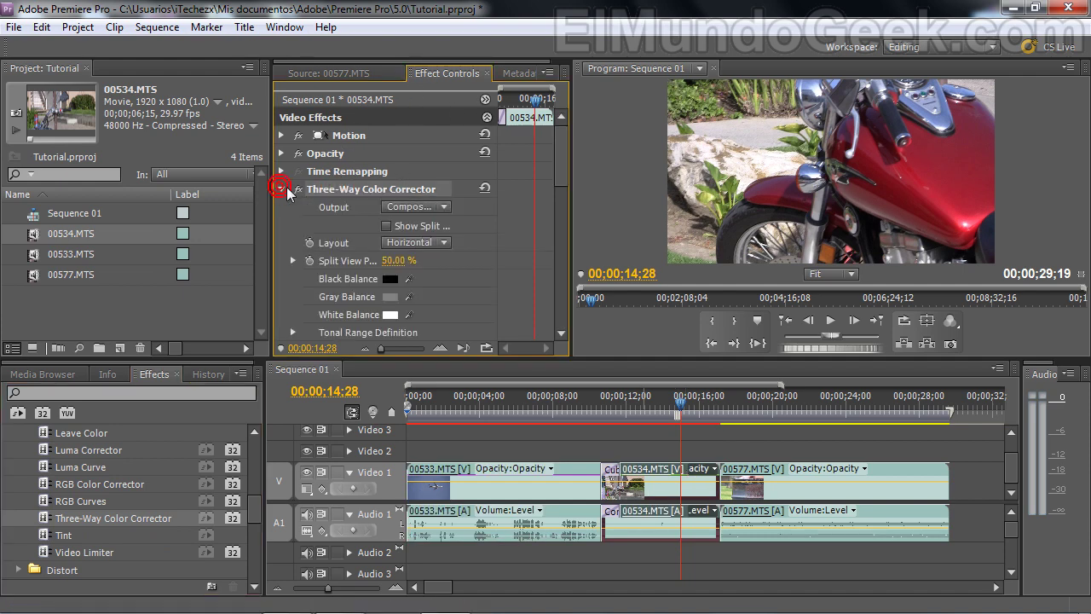
drag(564, 173, 563, 219)
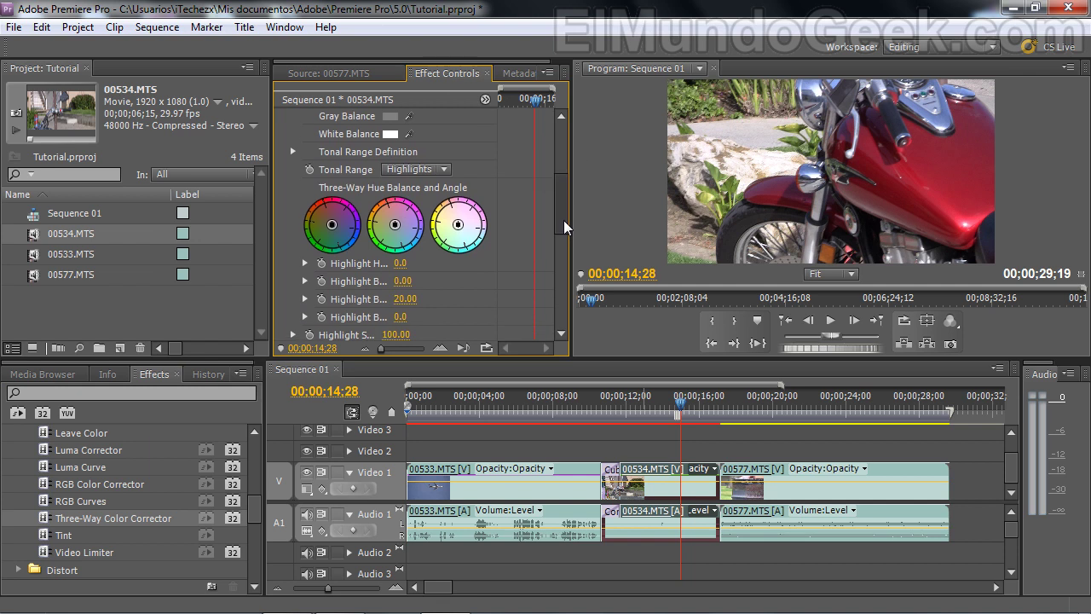
click(385, 220)
drag(385, 220, 389, 218)
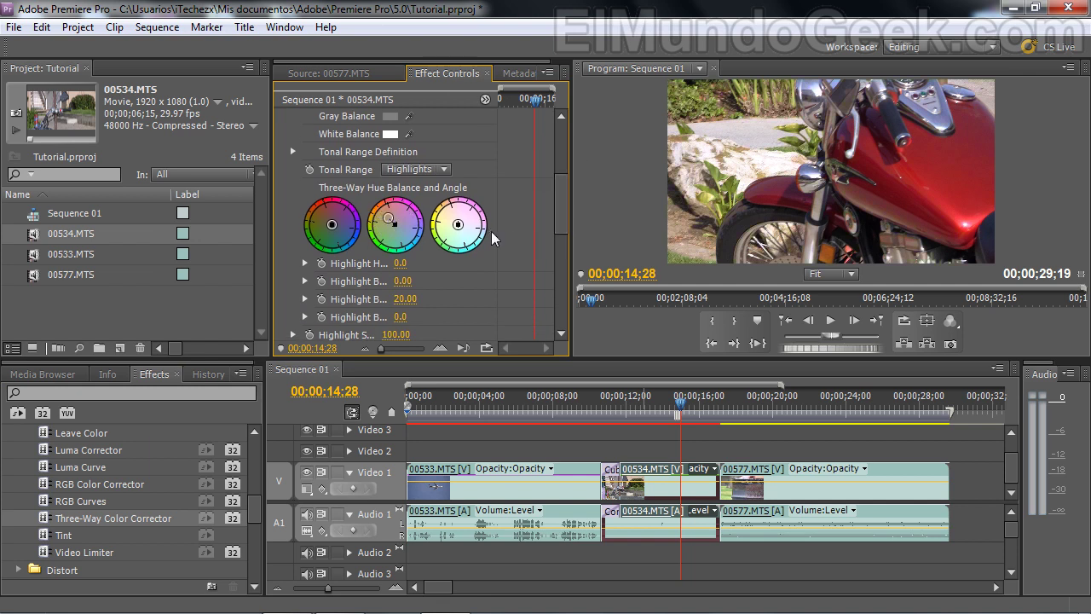
drag(462, 222, 439, 224)
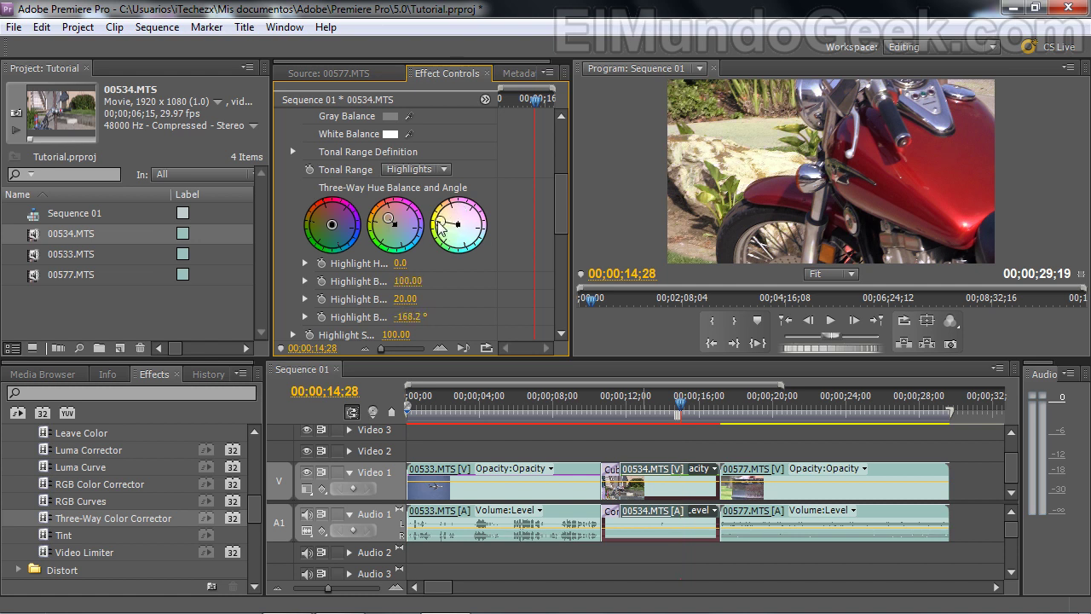
click(323, 216)
drag(329, 236, 319, 238)
drag(560, 213, 554, 179)
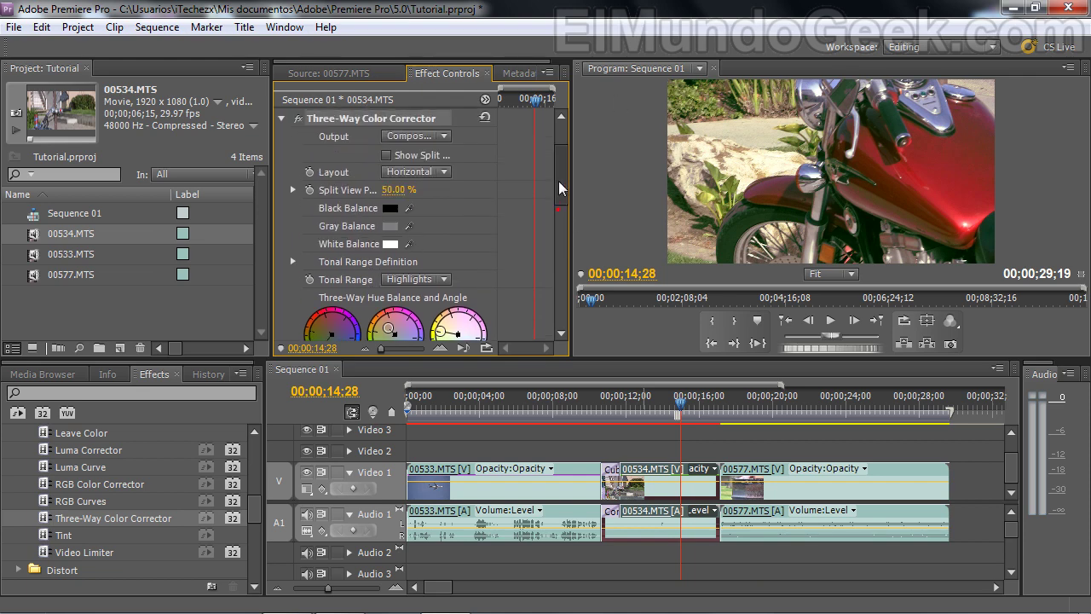
Toggle the Three-Way Color Corrector off and on to compare, then collapse Video Effects
click(299, 150)
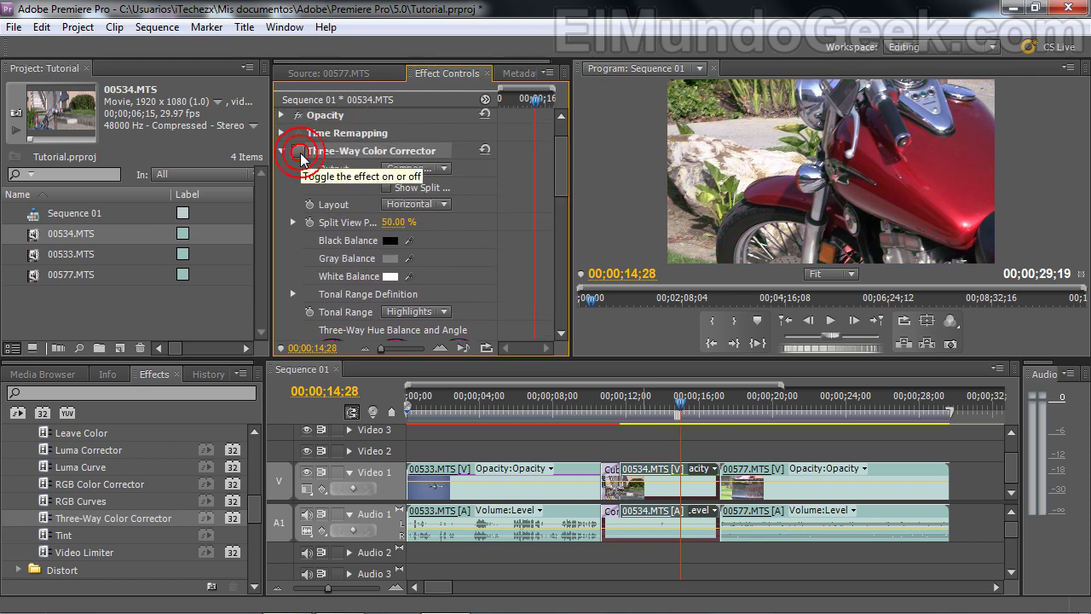
click(299, 151)
click(299, 151)
click(299, 151)
click(299, 152)
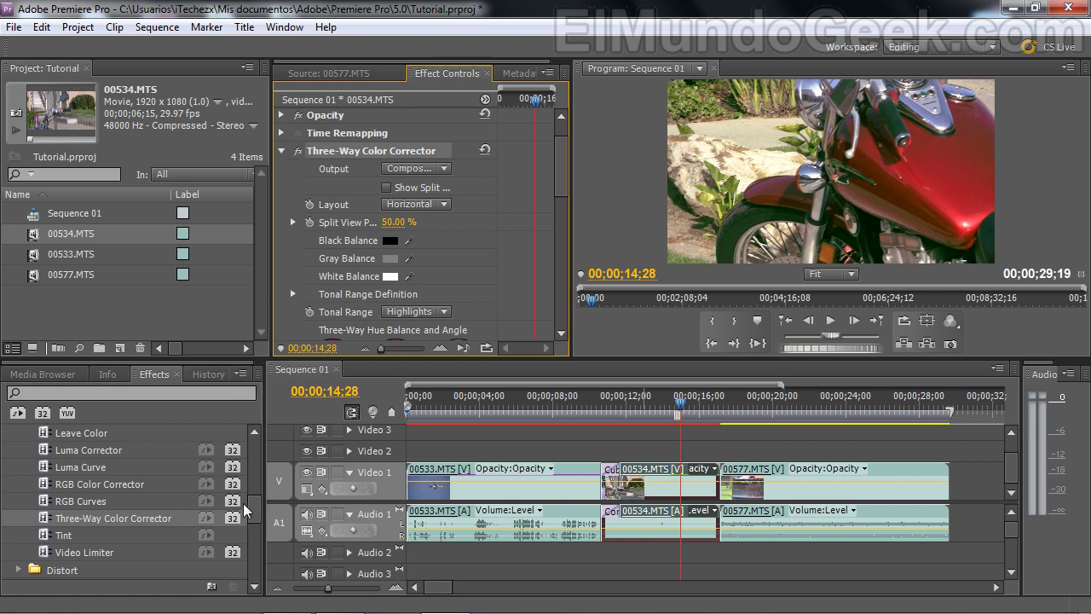
drag(252, 509, 252, 451)
click(10, 484)
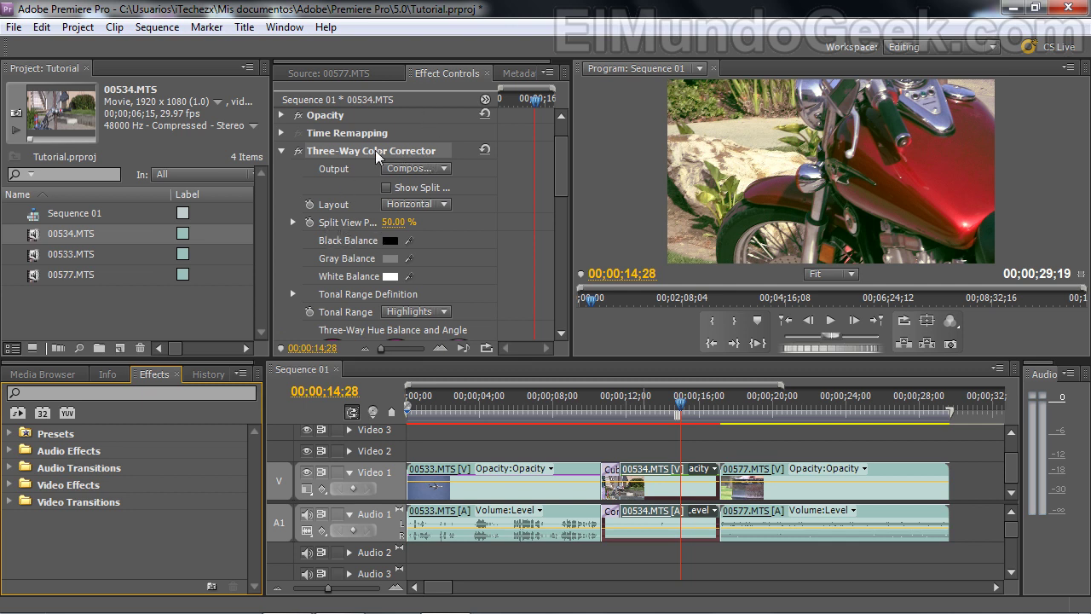
Delete Three-Way Color Corrector from 00534.MTS and Brightness & Contrast from 00533.MTS; playhead to 00;00;09;15
click(324, 152)
key(Delete)
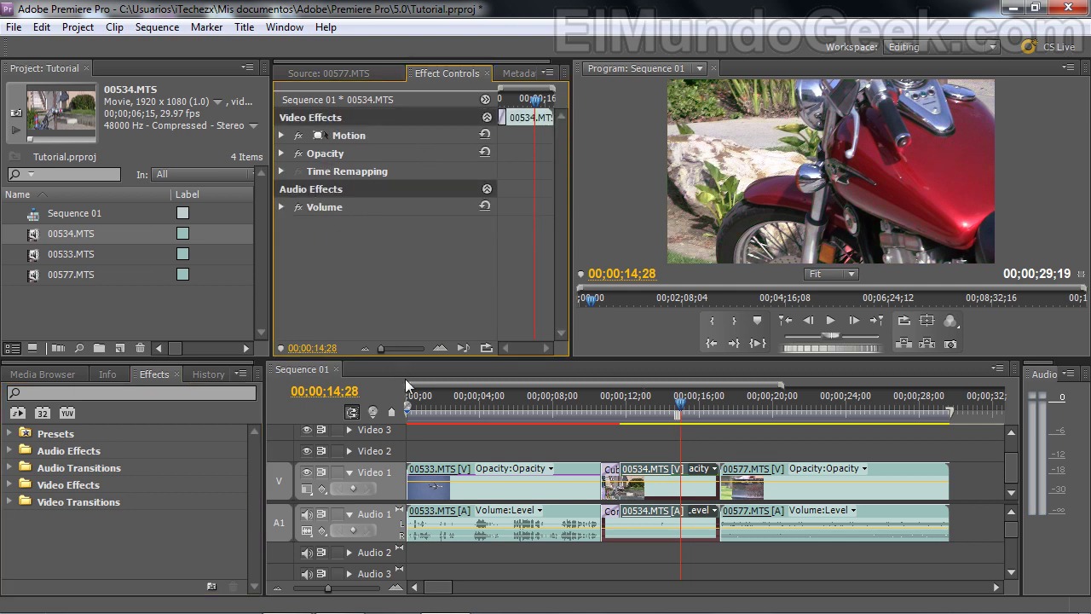
click(516, 467)
click(444, 487)
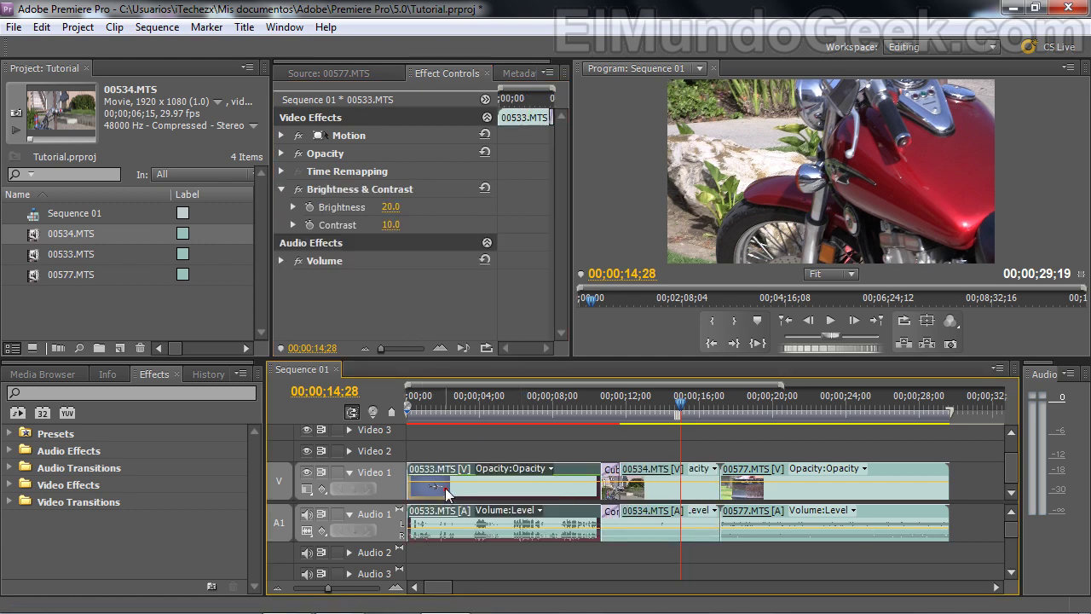
click(334, 188)
key(Delete)
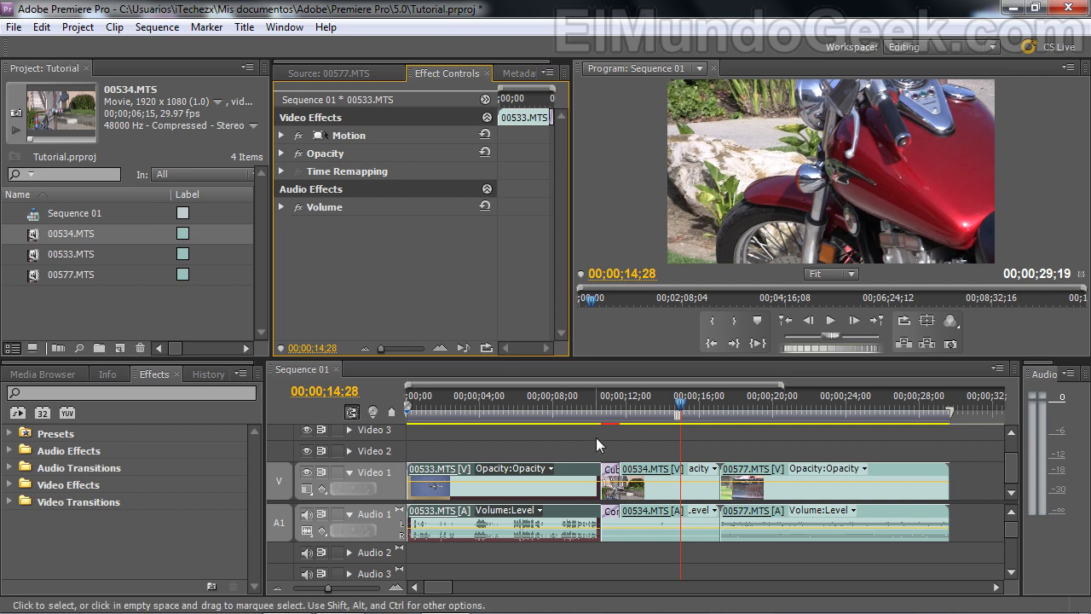
click(582, 417)
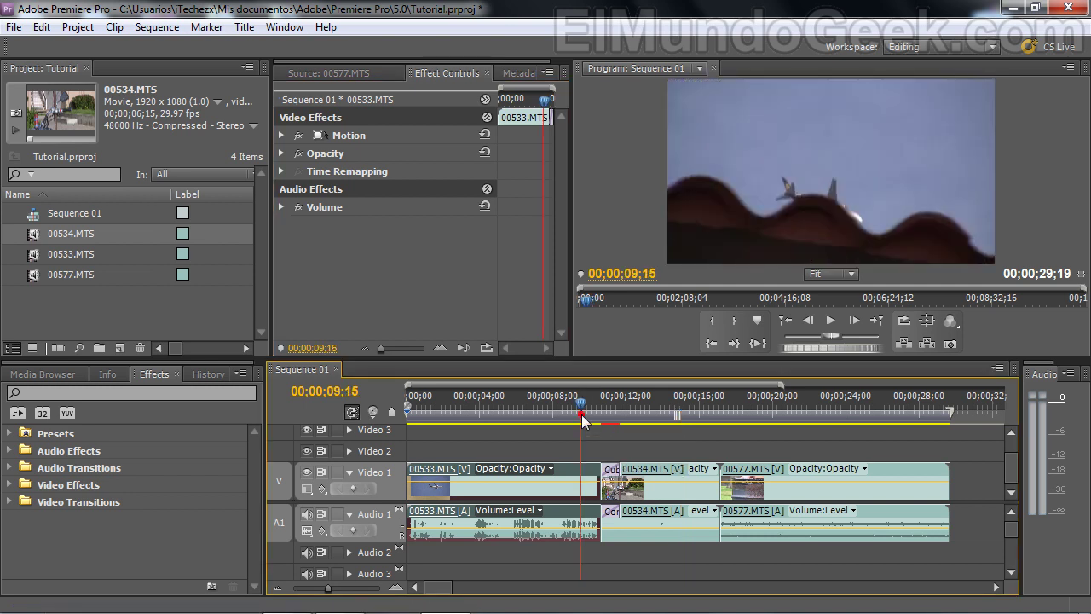
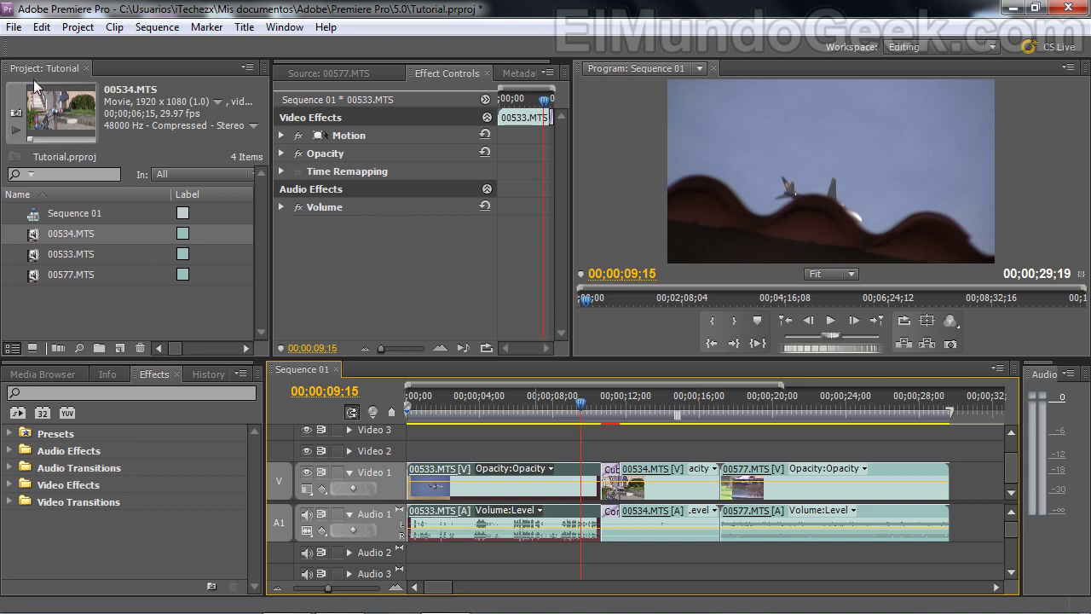
Start a media export of Sequence 01 with File > Export > Media
click(14, 28)
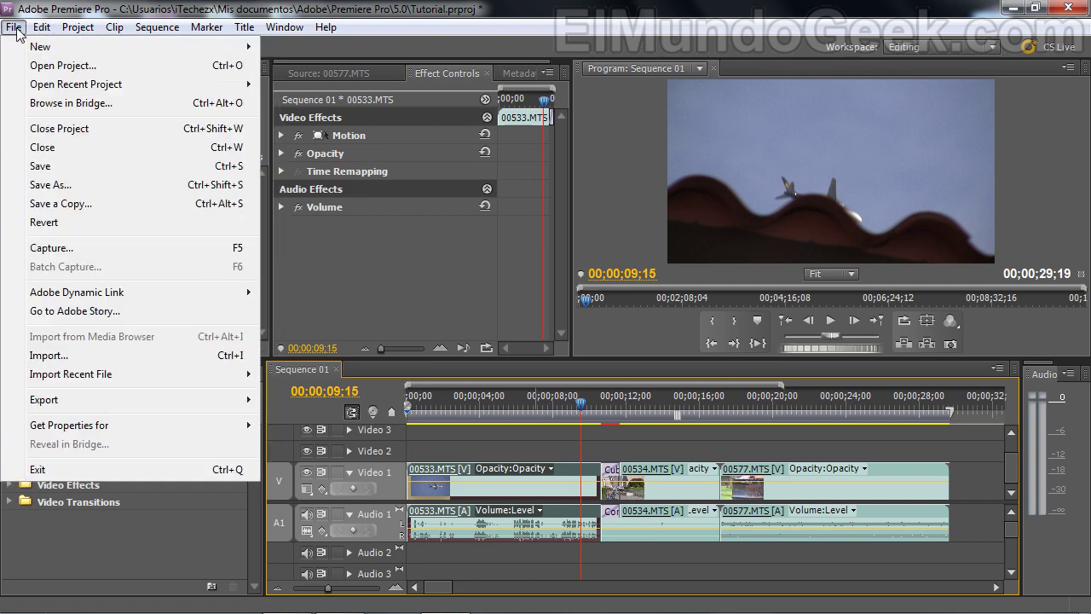
mouse_move(77, 402)
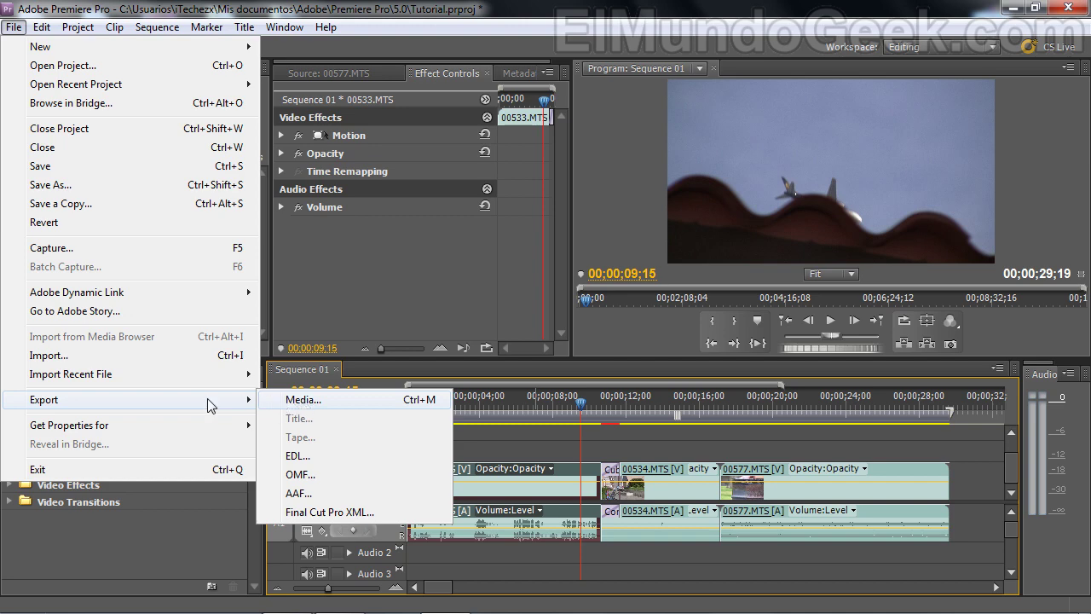
click(320, 401)
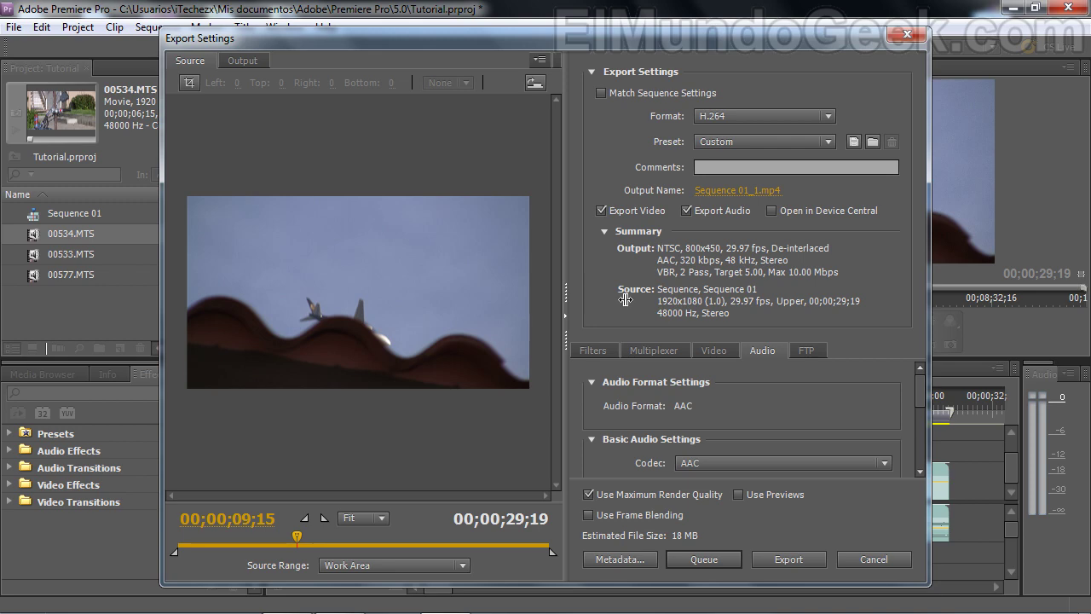
Keep H.264 as the export format and check the Filters tab with Gaussian Blur off
click(747, 127)
click(724, 118)
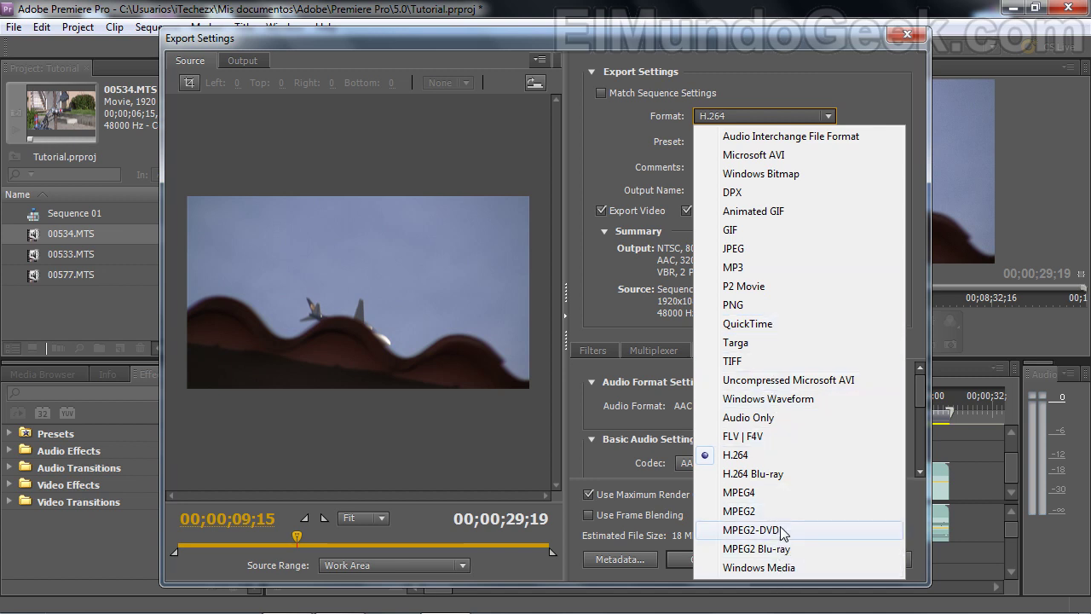
click(763, 454)
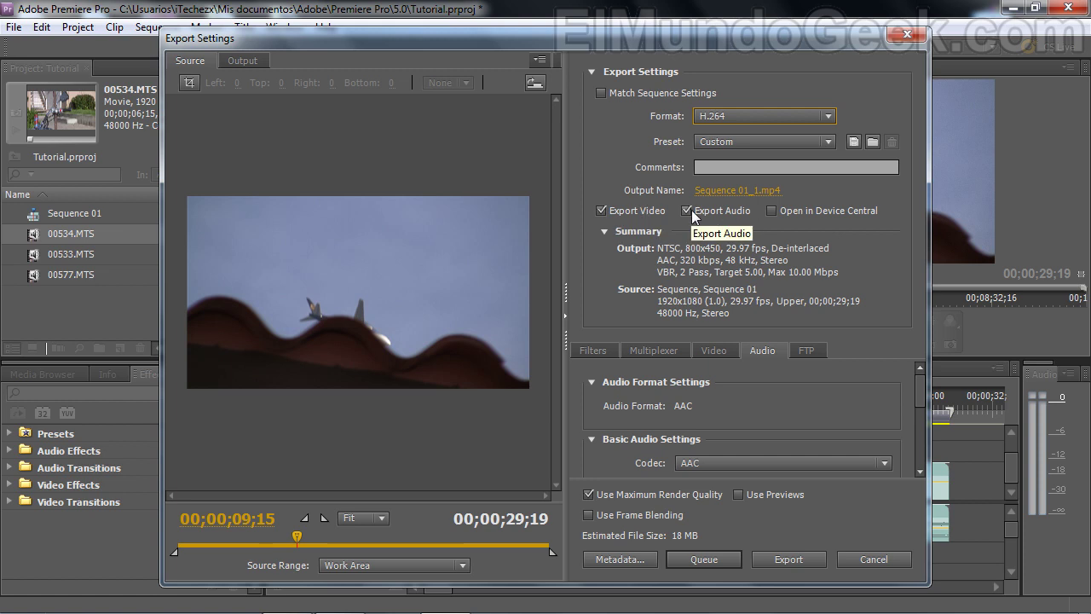
click(594, 350)
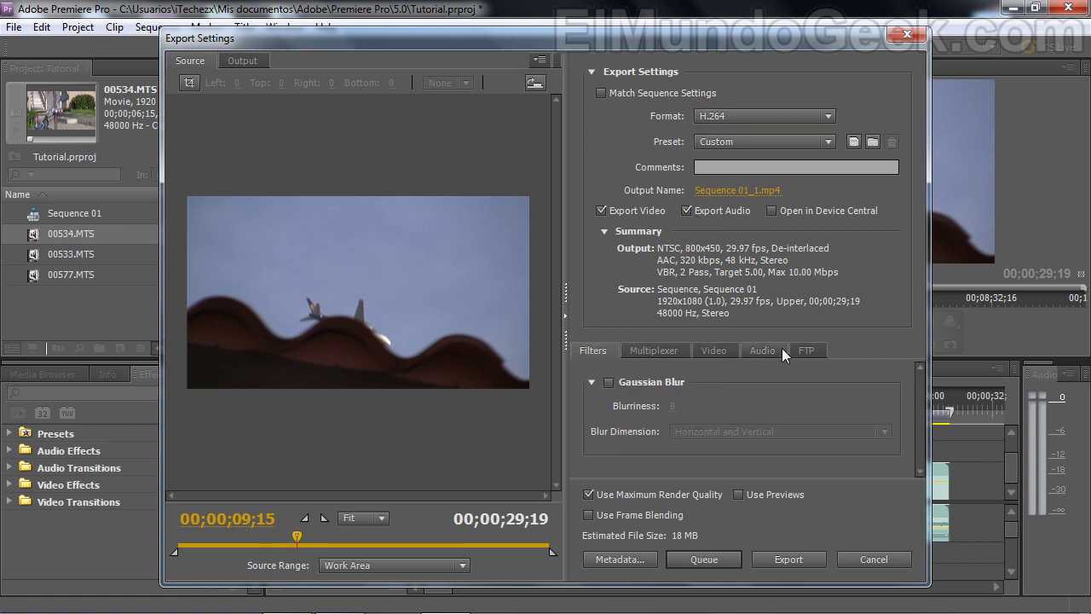
Confirm MP4 multiplexing, then verify NTSC, 800x450 pixels and 29.97 fps in the video settings
click(643, 350)
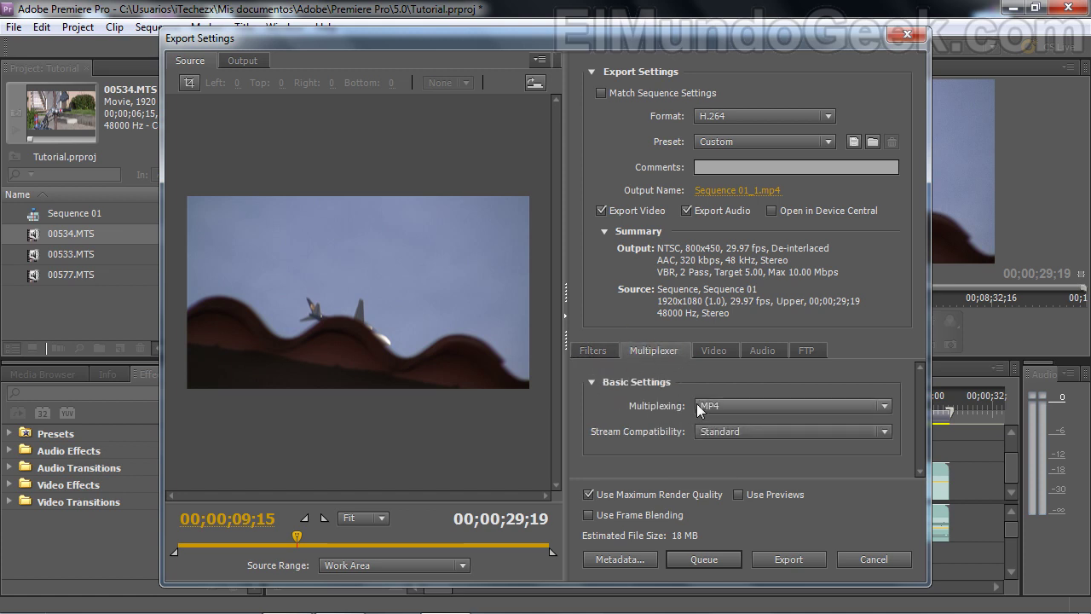
click(592, 351)
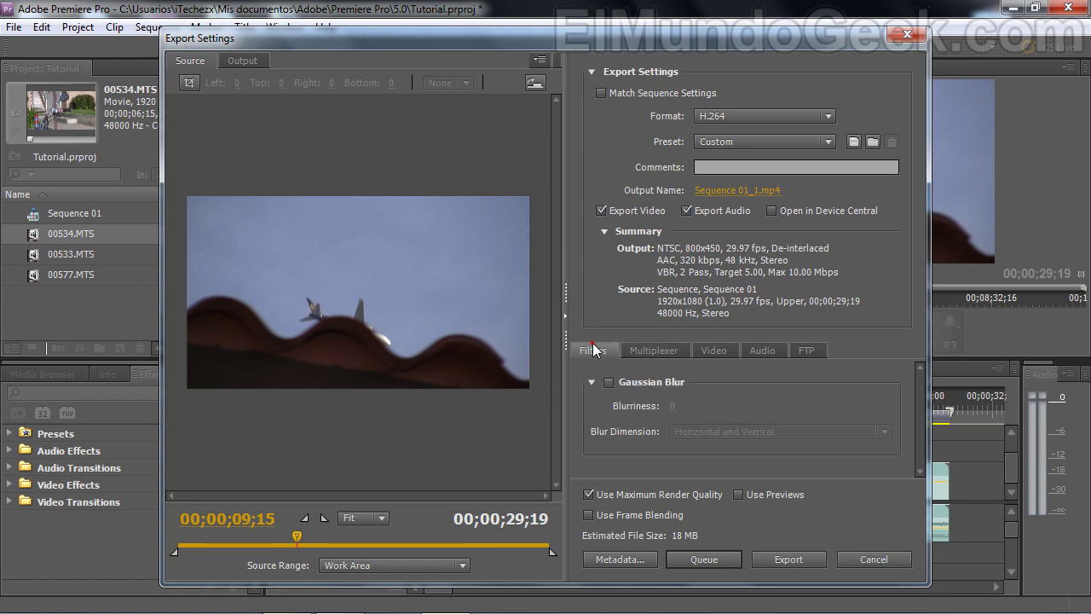
click(637, 349)
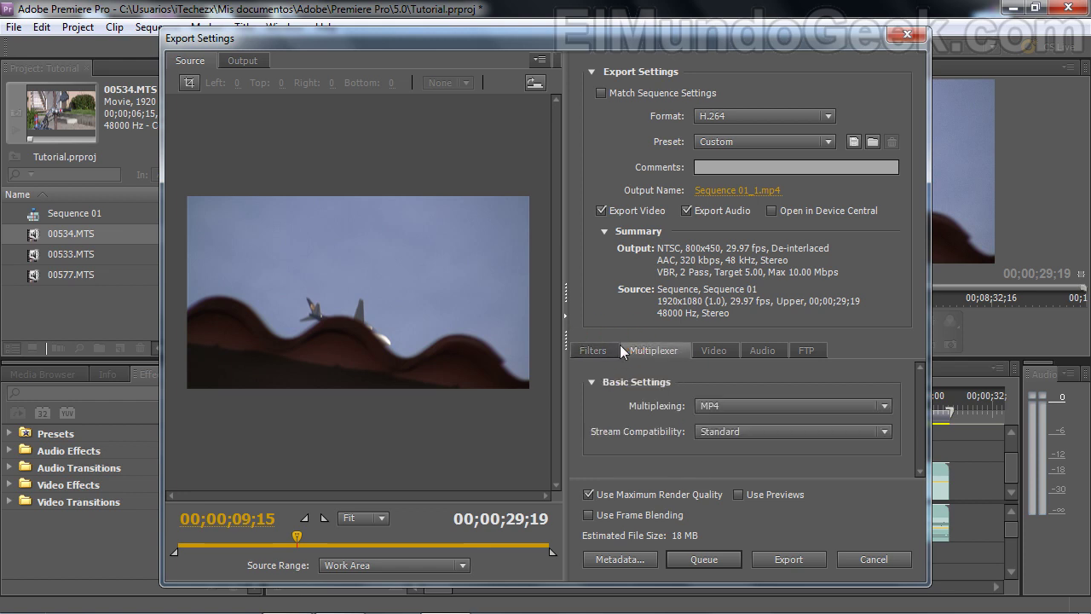
click(593, 350)
click(654, 351)
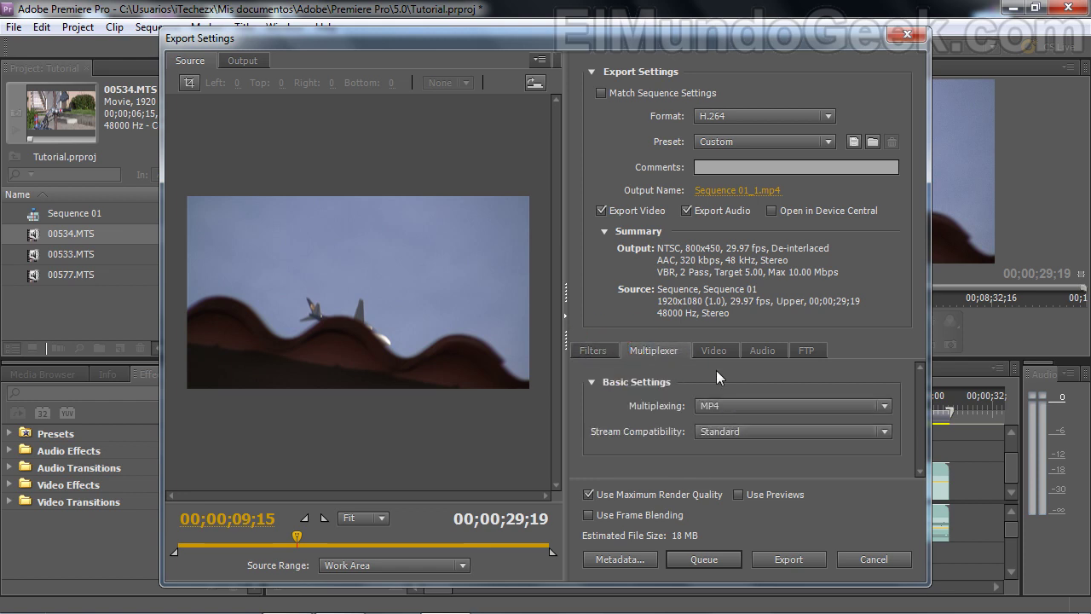
click(714, 351)
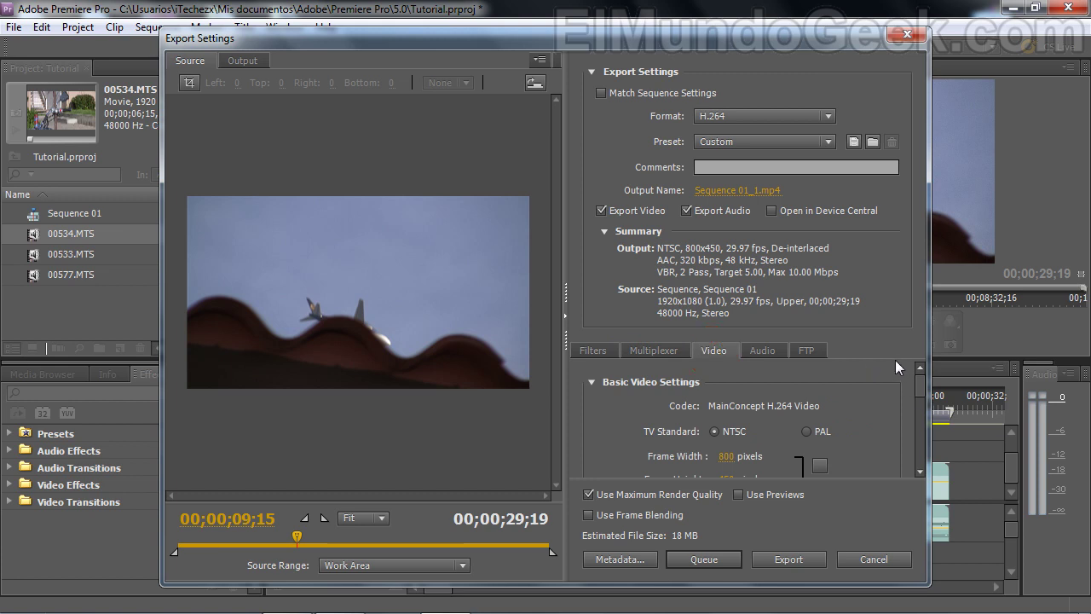
drag(921, 392, 922, 396)
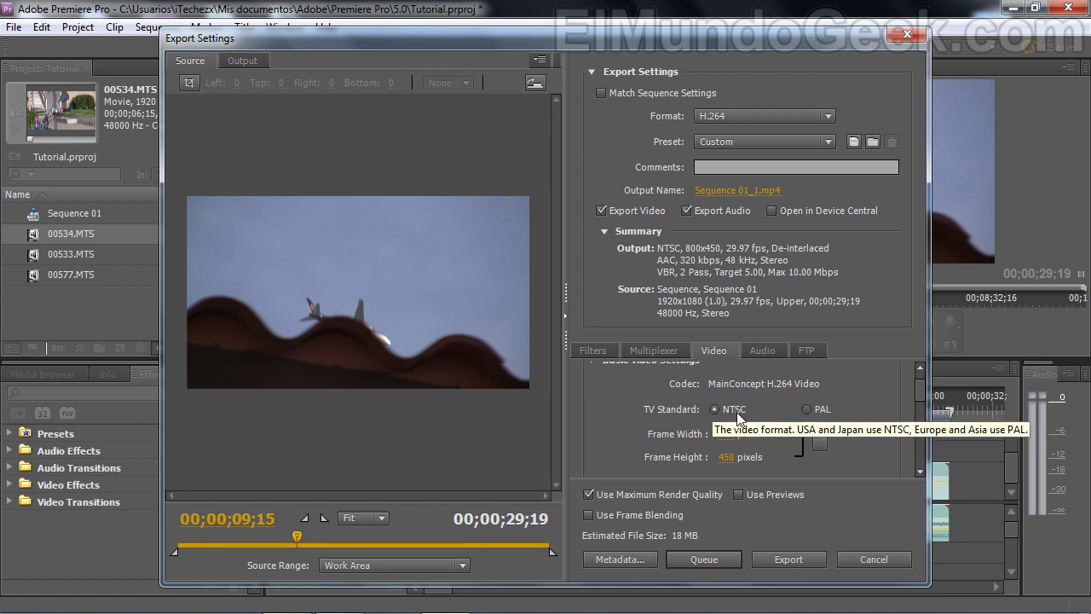
click(920, 470)
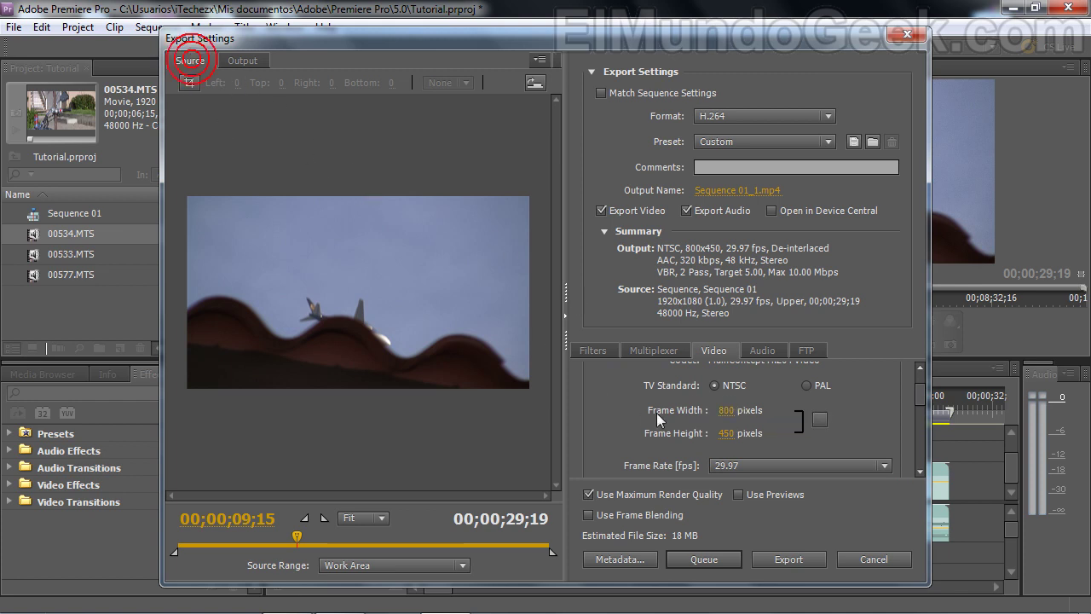
Keep the frame width at 800, frame rate at 29.97 and Square Pixels aspect ratio
click(726, 413)
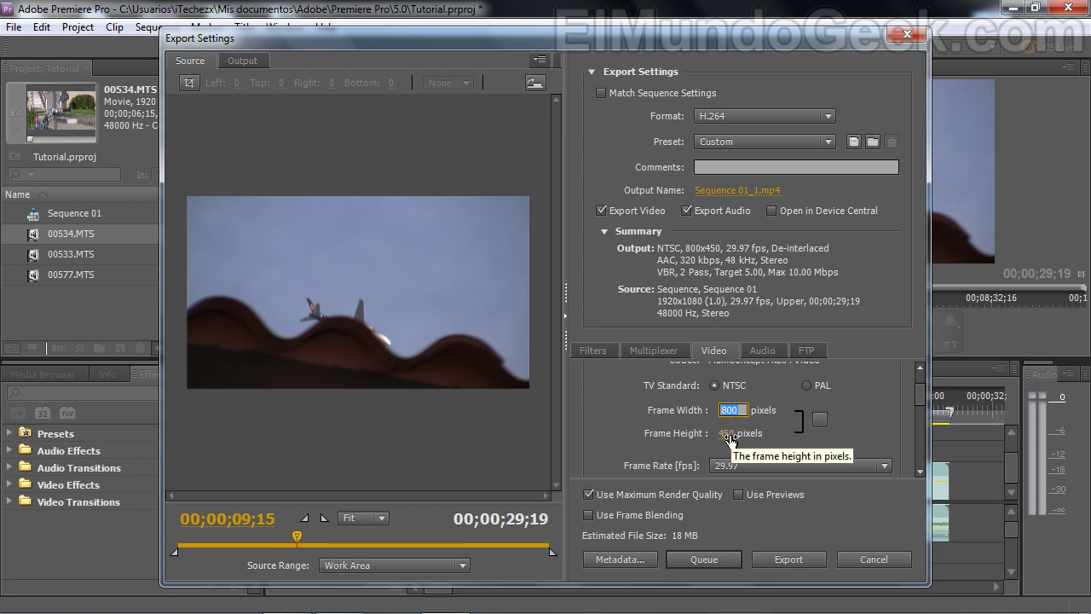
click(800, 446)
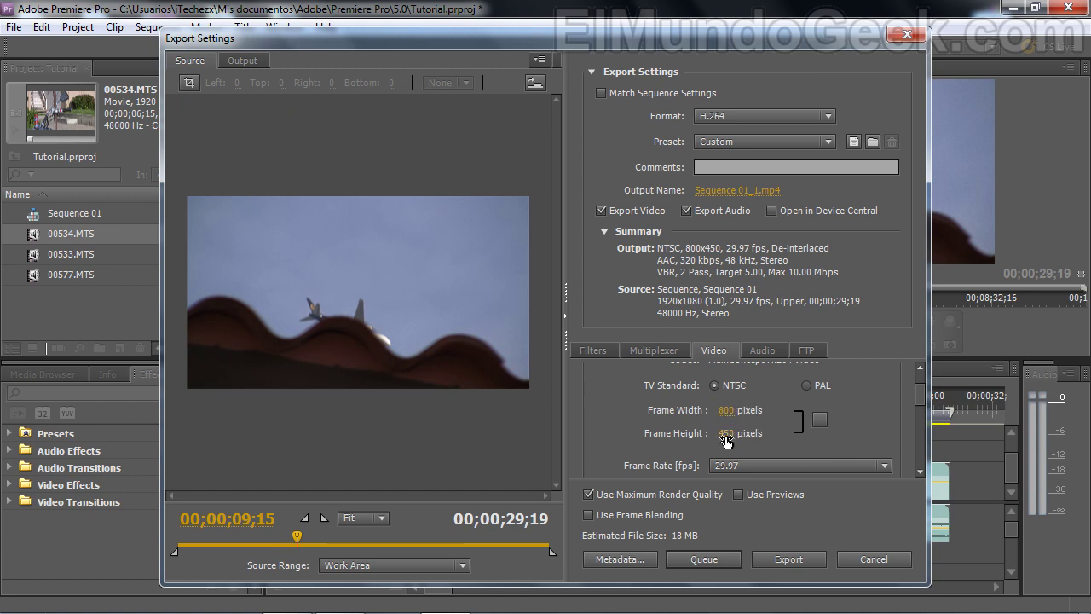
click(920, 471)
click(735, 393)
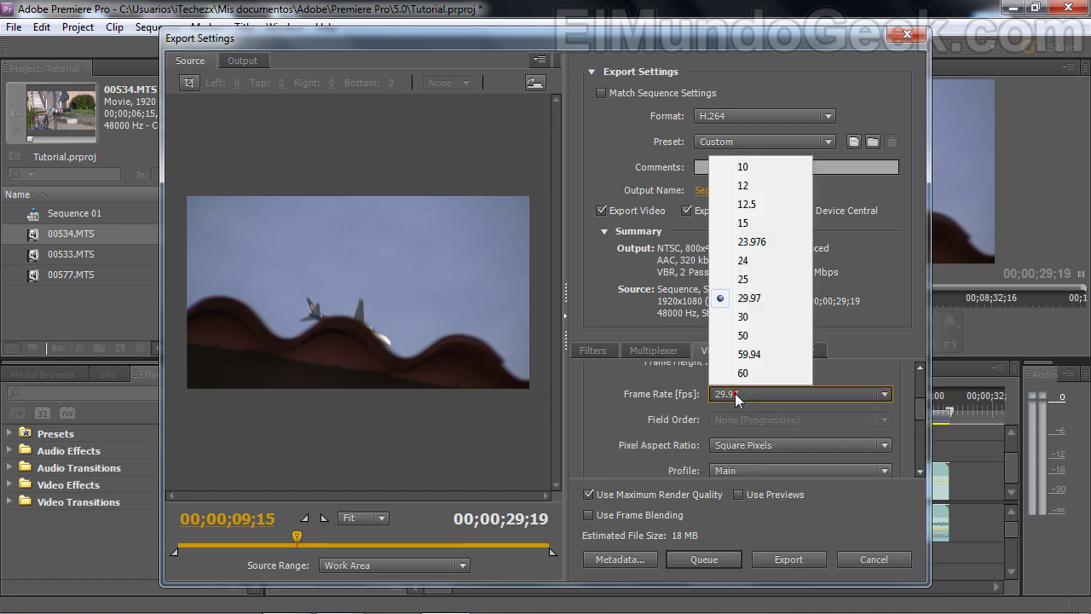
click(754, 397)
click(923, 472)
click(923, 471)
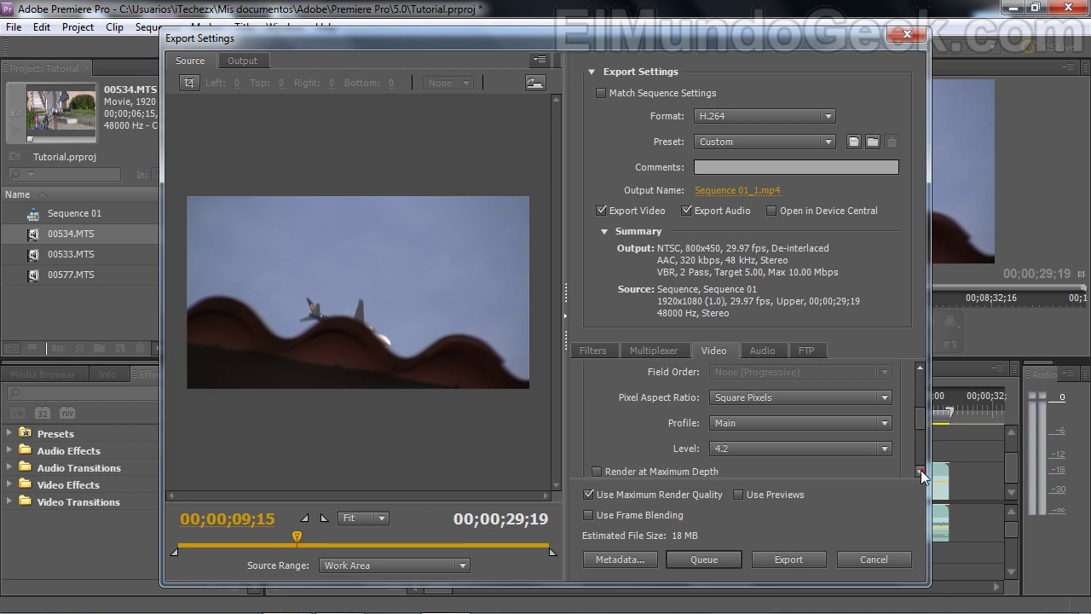
click(753, 397)
click(756, 417)
click(922, 470)
click(921, 470)
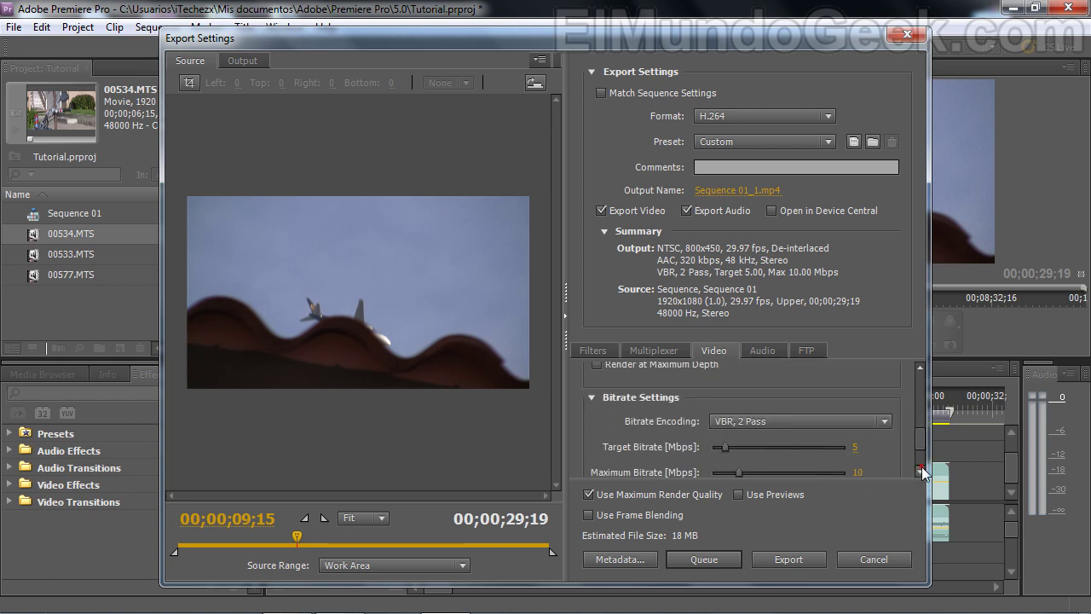
click(921, 471)
click(920, 367)
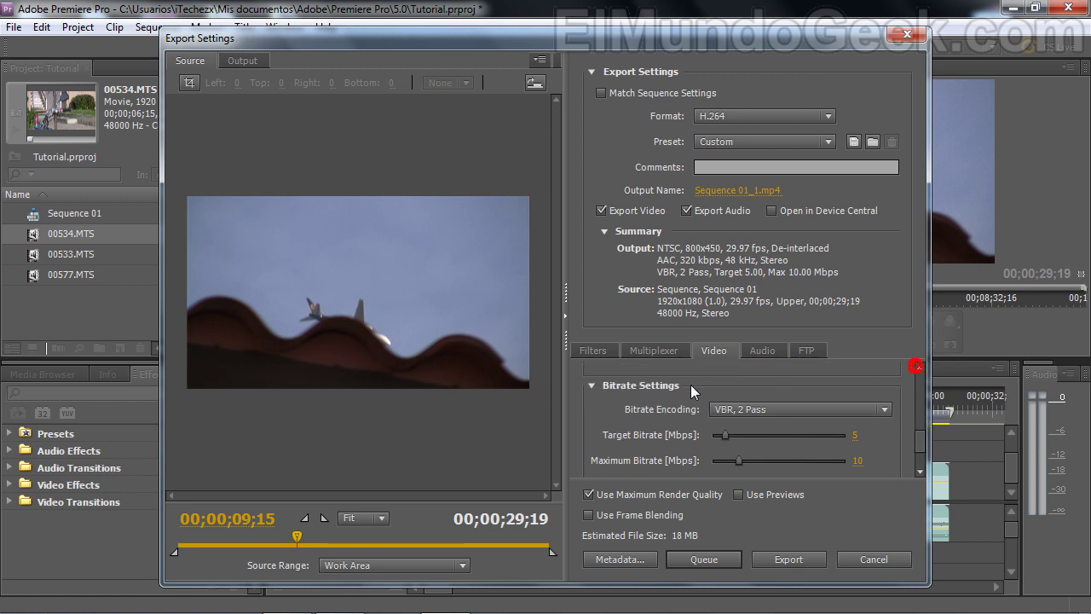
Leave bitrate encoding at VBR, 2 Pass (5/10 Mbps) and show the AAC audio settings
click(921, 471)
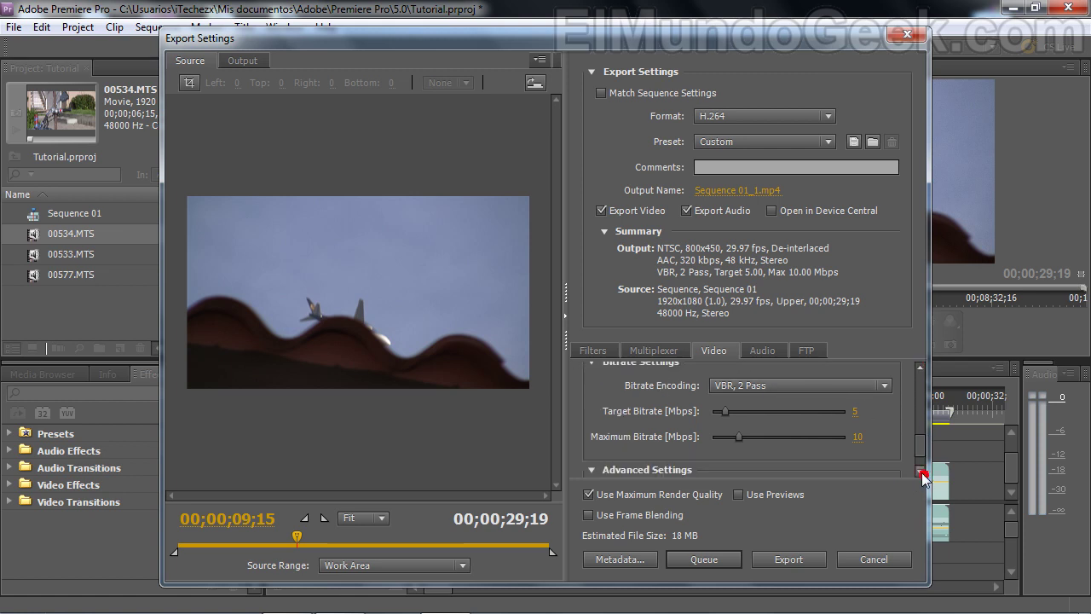
click(790, 386)
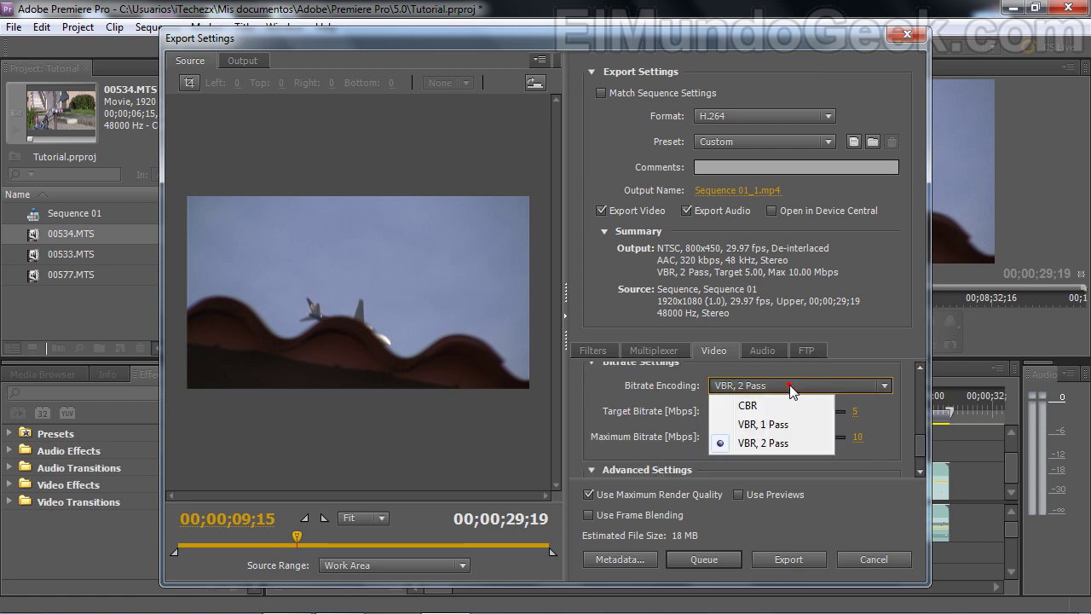
click(790, 443)
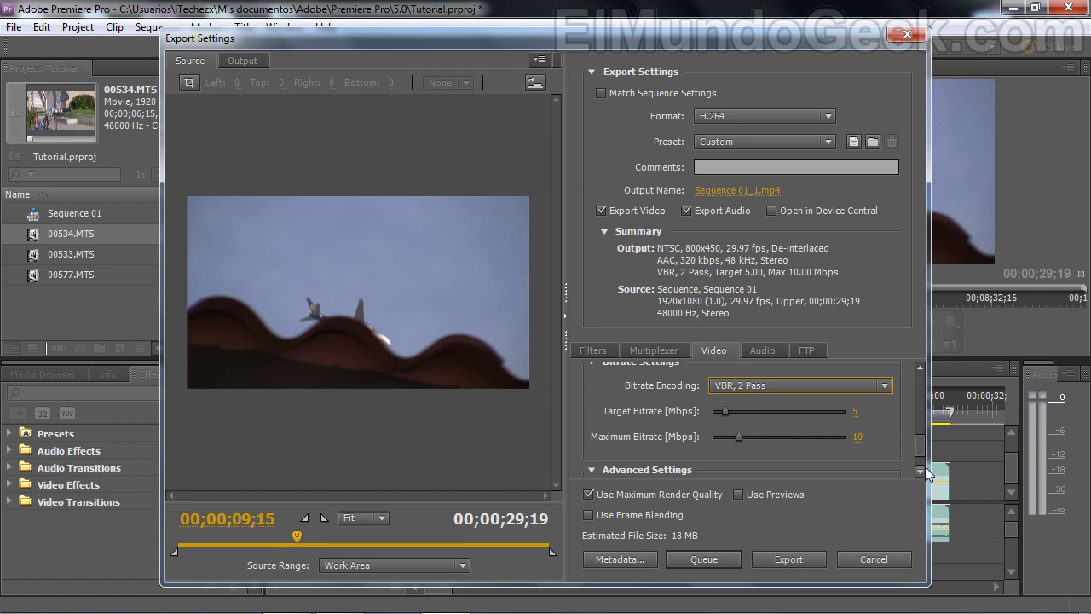
click(855, 388)
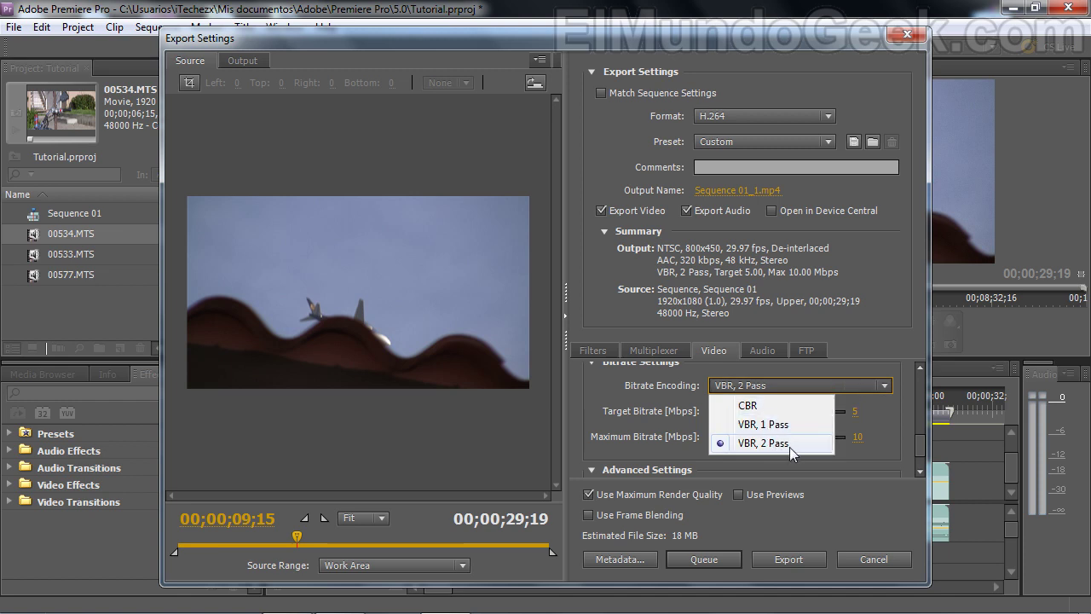
click(920, 471)
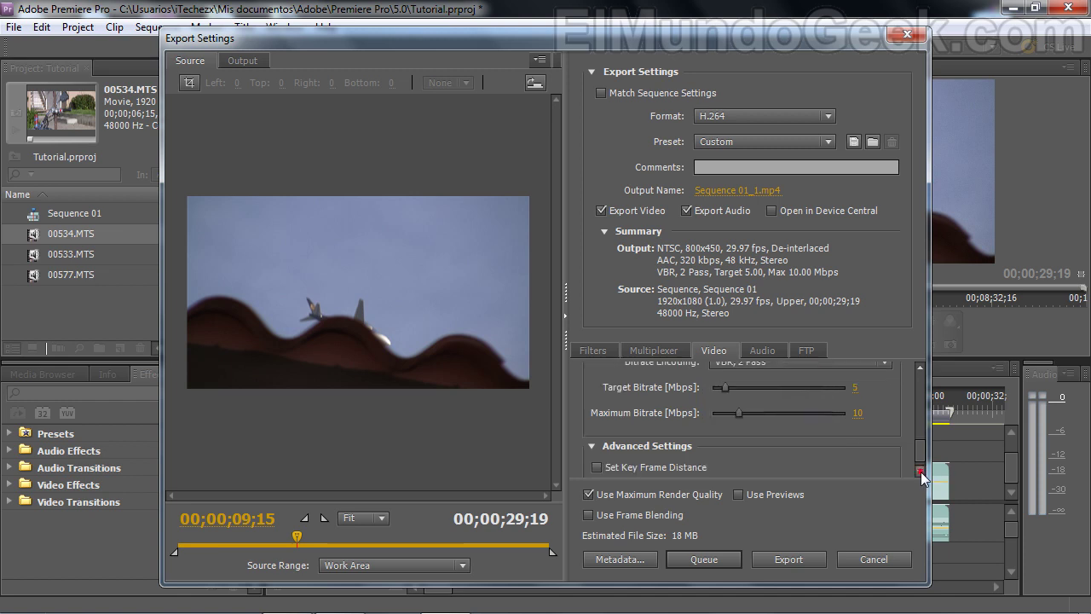
click(919, 368)
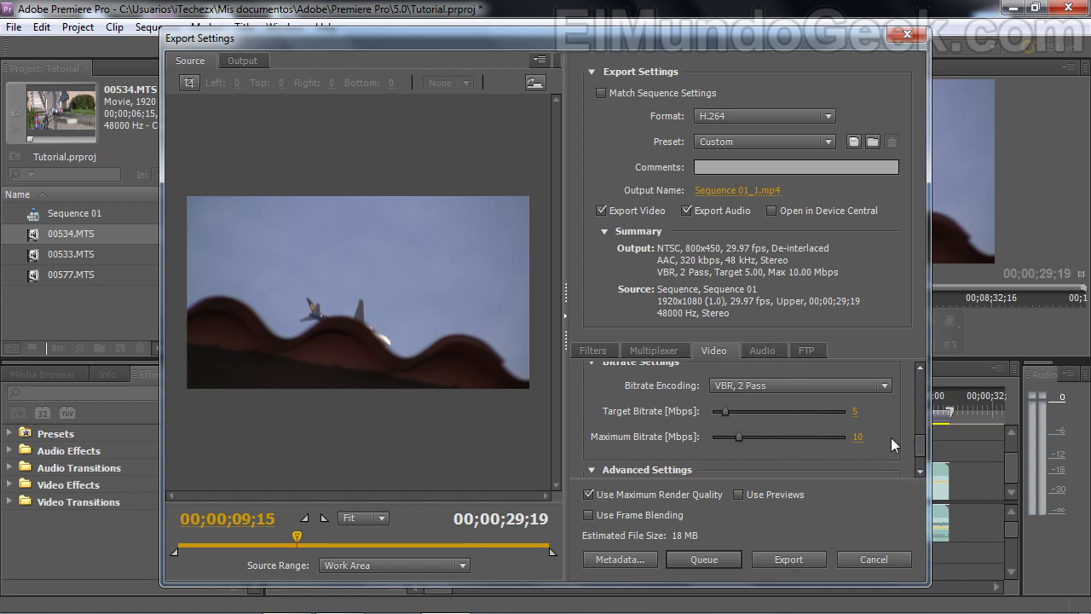
click(919, 472)
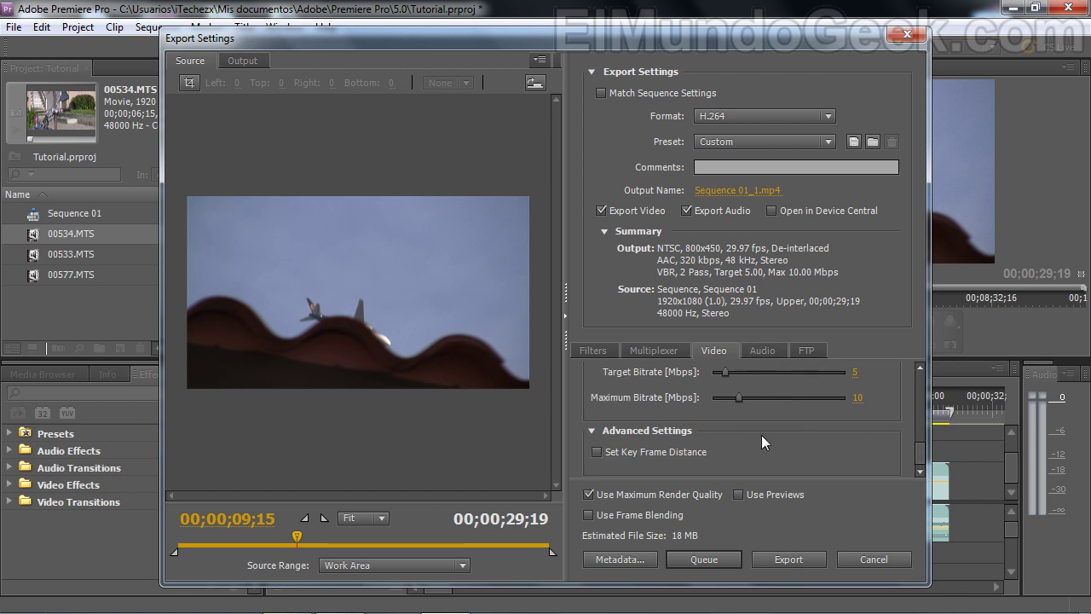
click(762, 351)
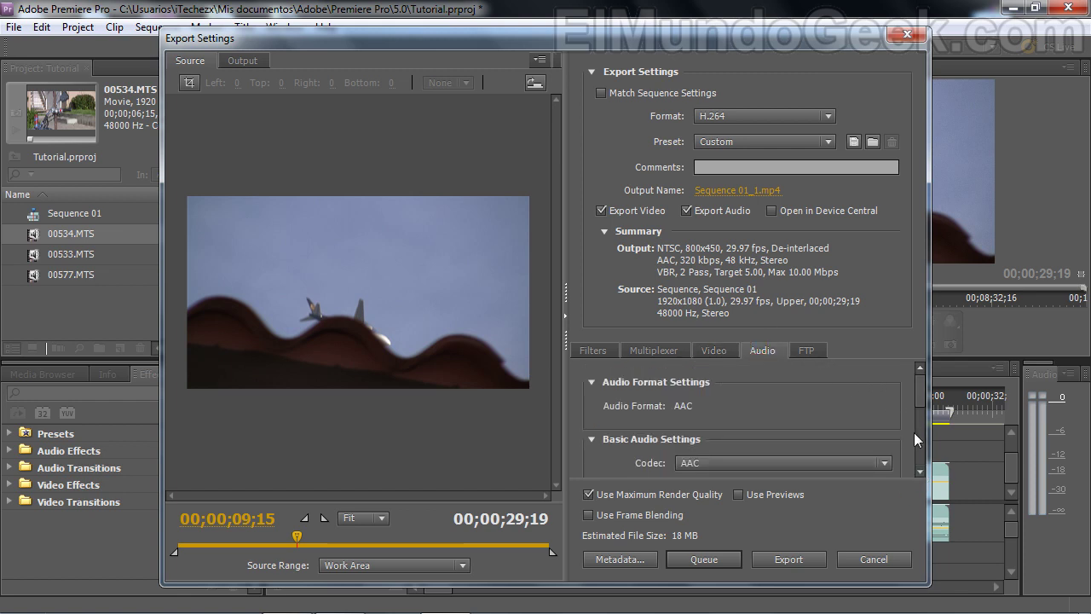
Set the AAC audio bitrate to 160 kbps
click(920, 472)
click(921, 471)
click(921, 471)
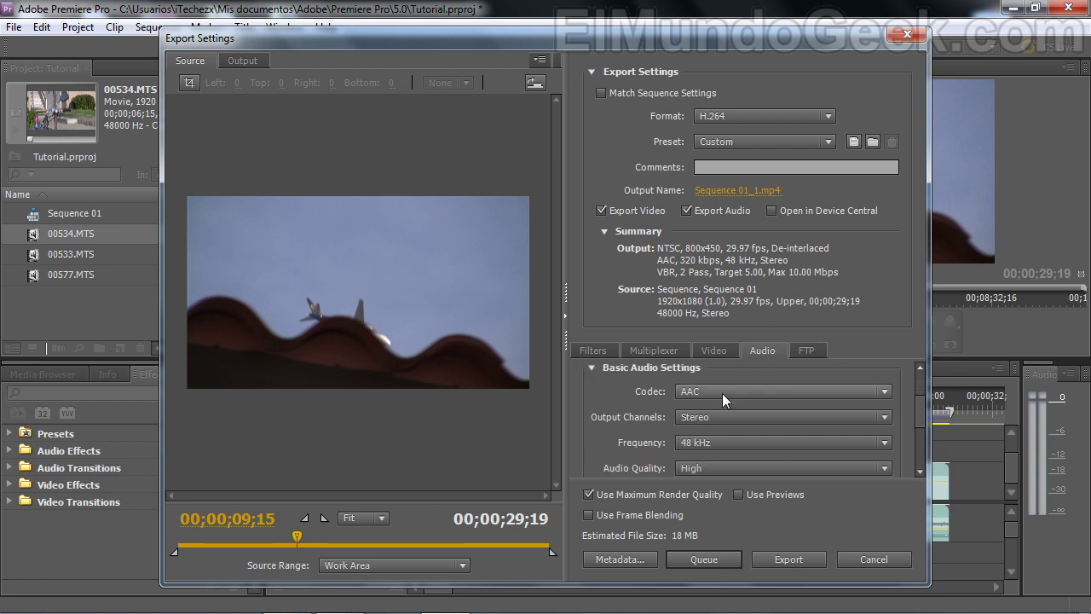
click(919, 472)
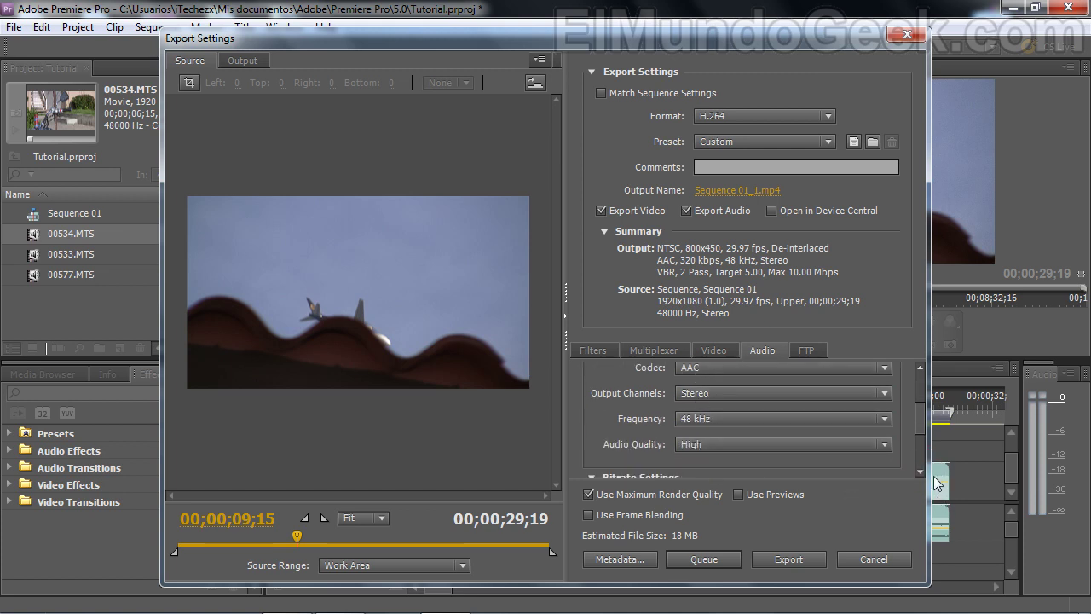
click(921, 472)
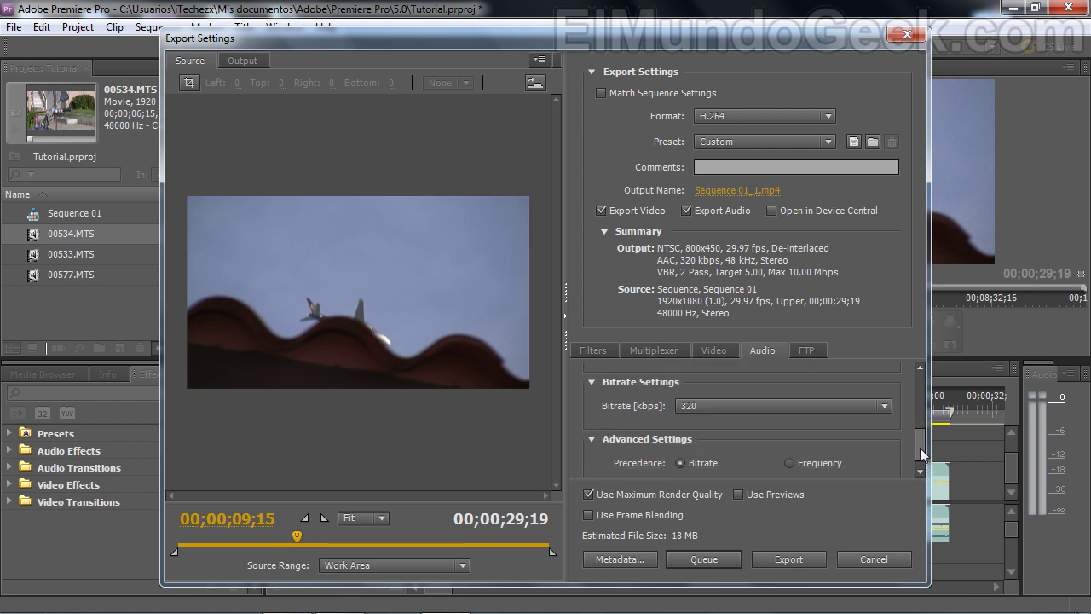
click(697, 410)
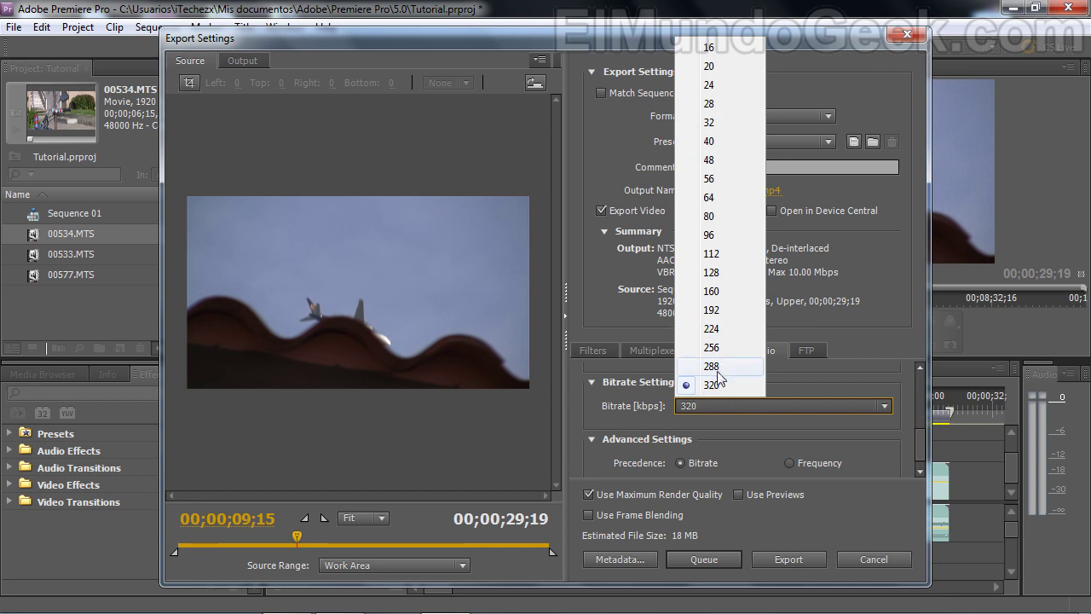
click(712, 290)
Look over the FTP upload settings
scroll(906, 469, down, 1)
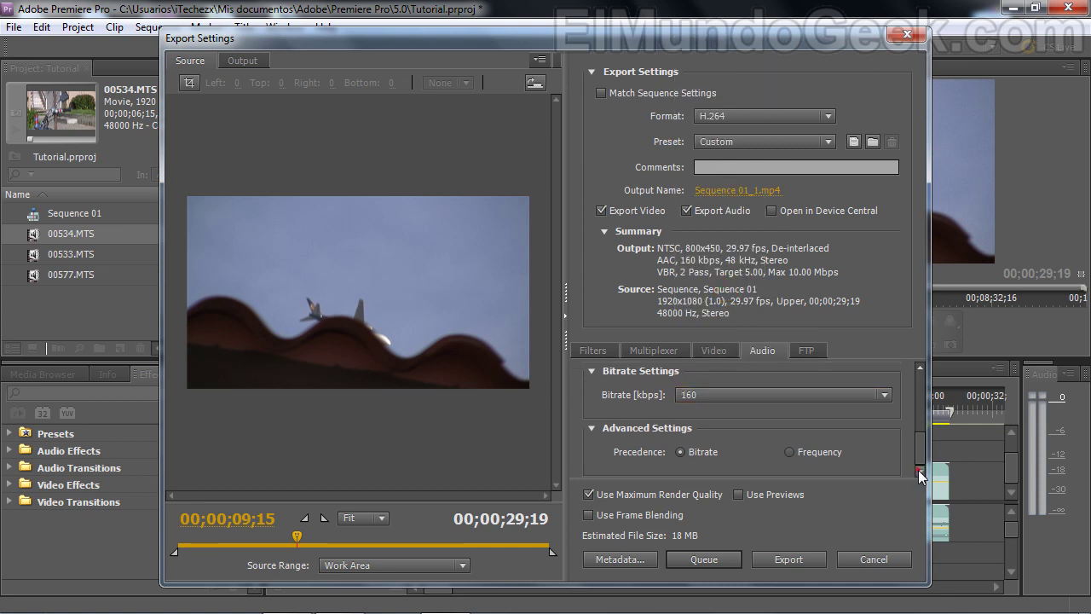
click(817, 349)
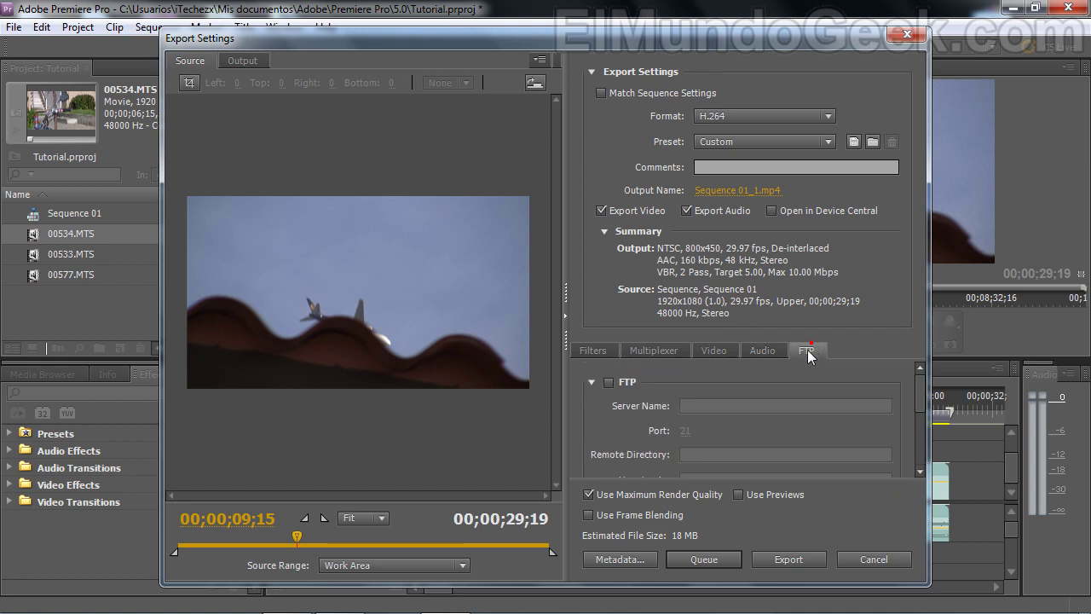
mouse_move(918, 403)
mouse_down()
mouse_move(919, 462)
mouse_move(920, 399)
mouse_up()
Return from the FTP options to the audio settings showing 160 kbps
click(763, 351)
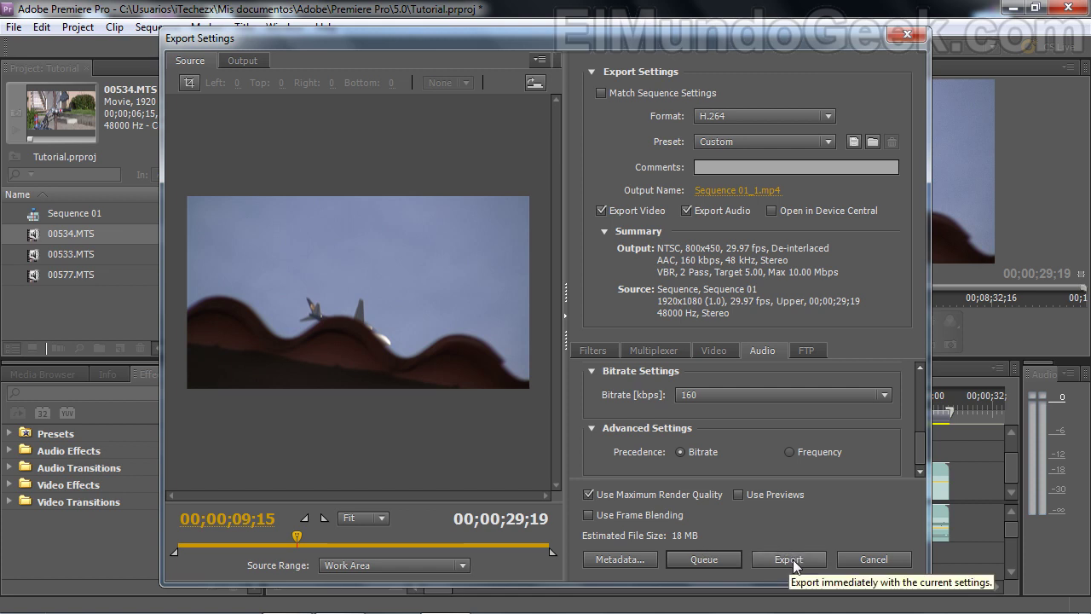
Send Sequence 01 to the Media Encoder queue, dismissing the Windows colour-scheme prompt
click(724, 558)
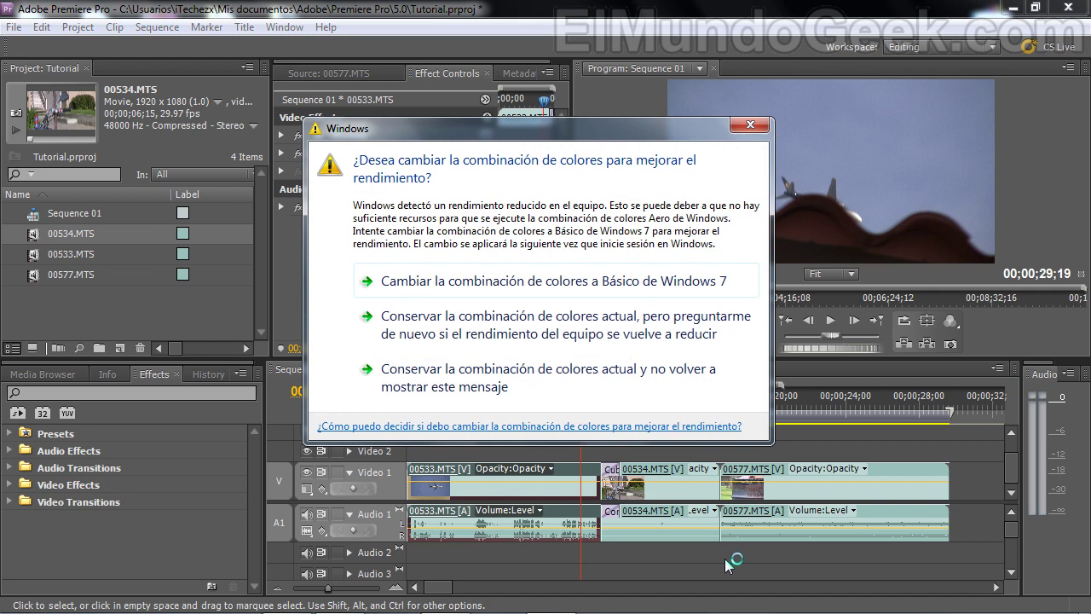
click(750, 125)
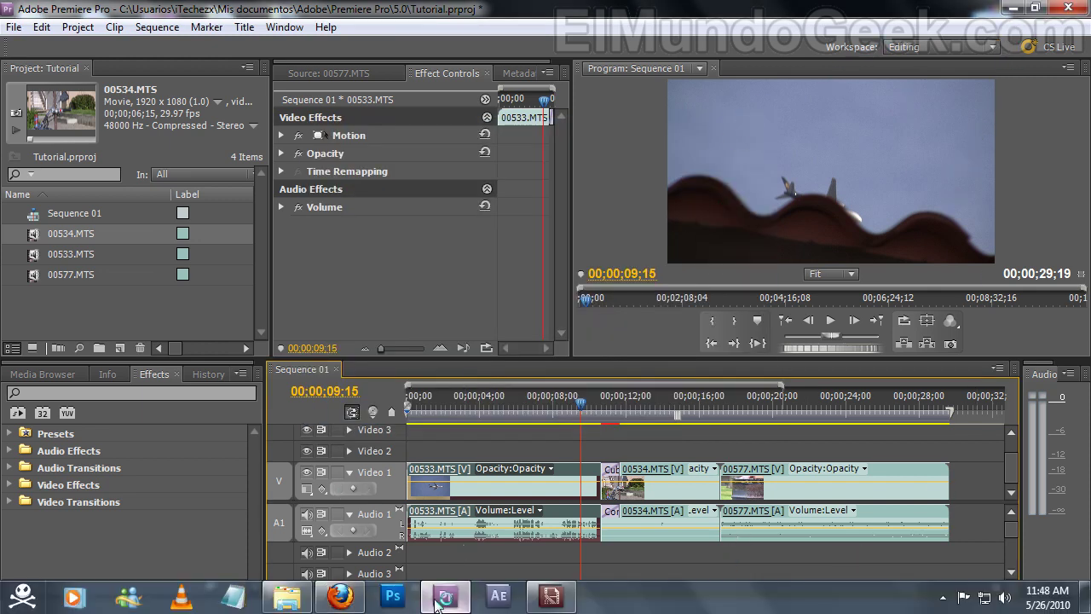
click(536, 601)
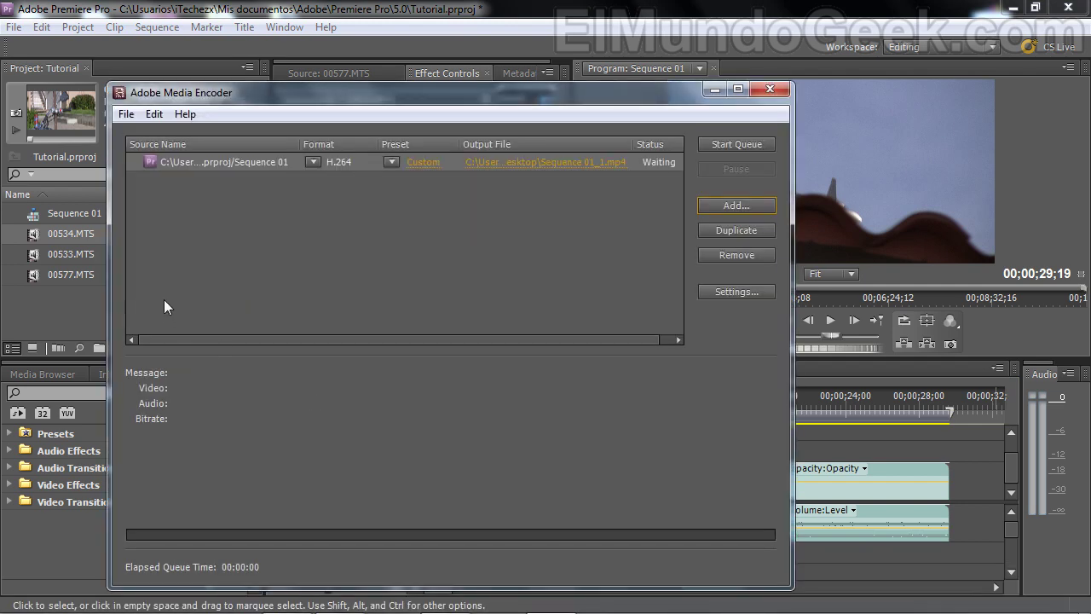
View Media Encoder's Help > About version information, then close it
click(183, 114)
click(214, 211)
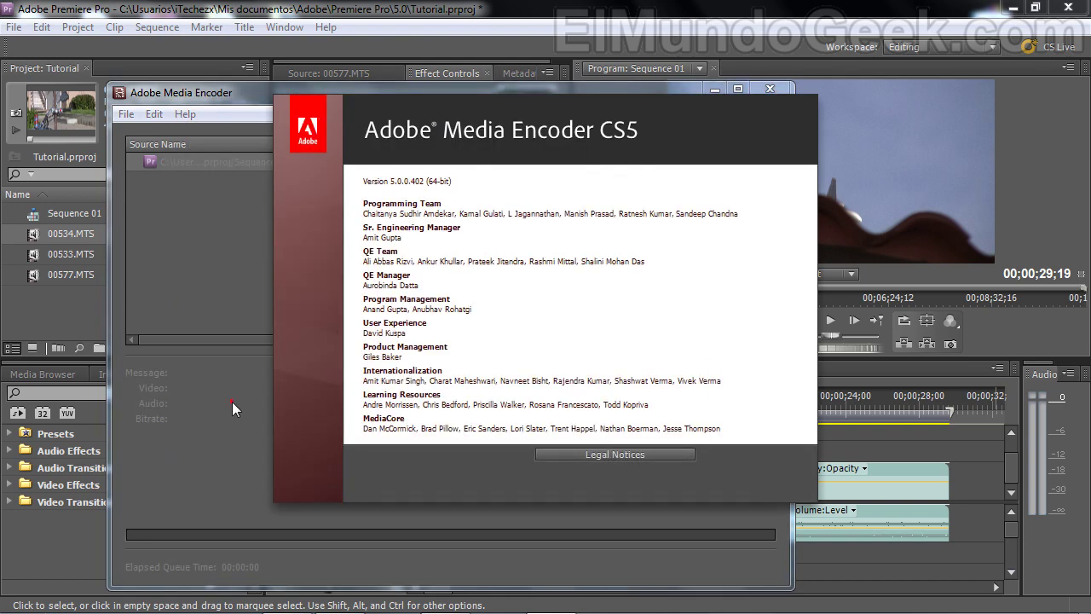
click(229, 195)
click(558, 307)
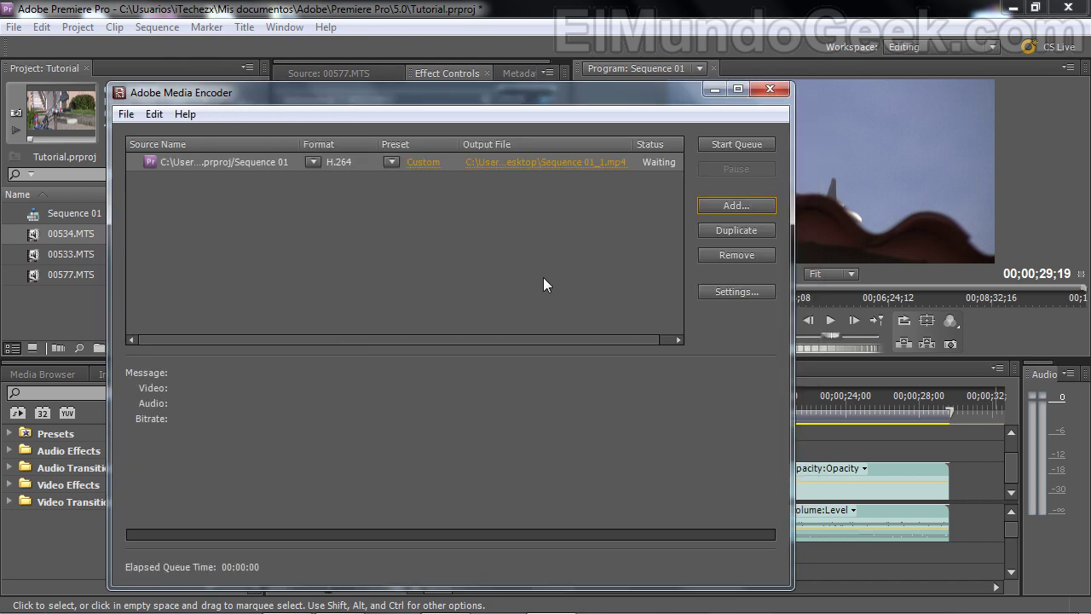
Start encoding the queue, then move Premiere's playhead to 00;00;16;00 on the motorcycle shot
click(731, 144)
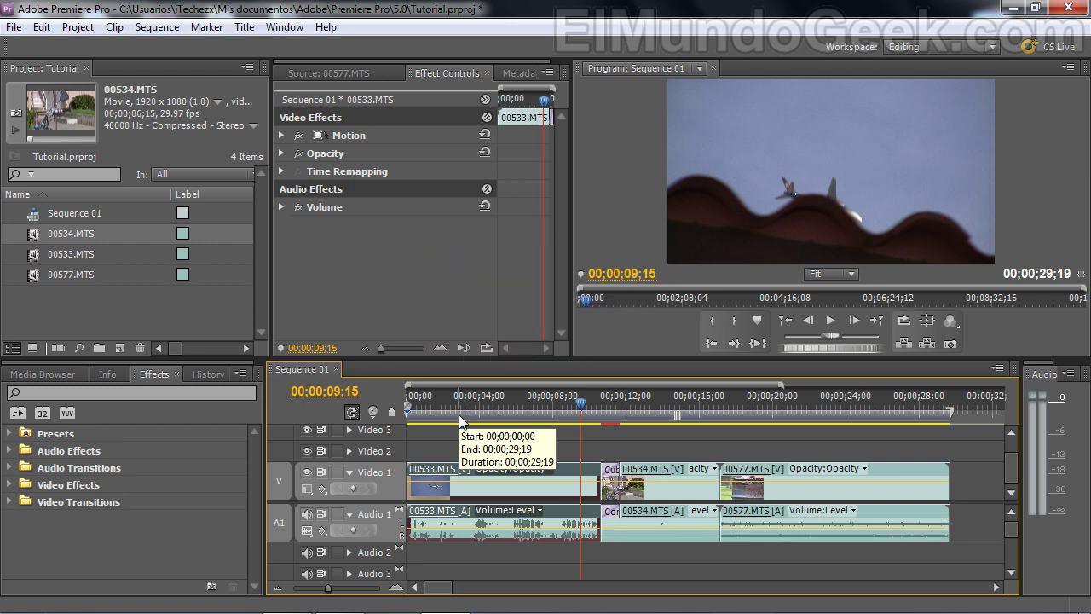
click(700, 406)
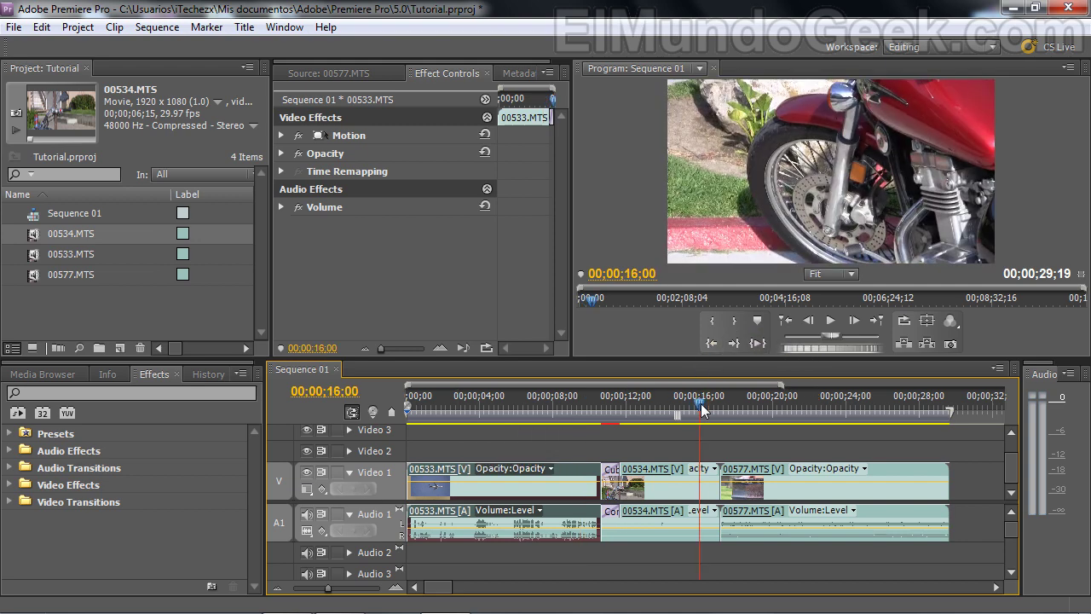